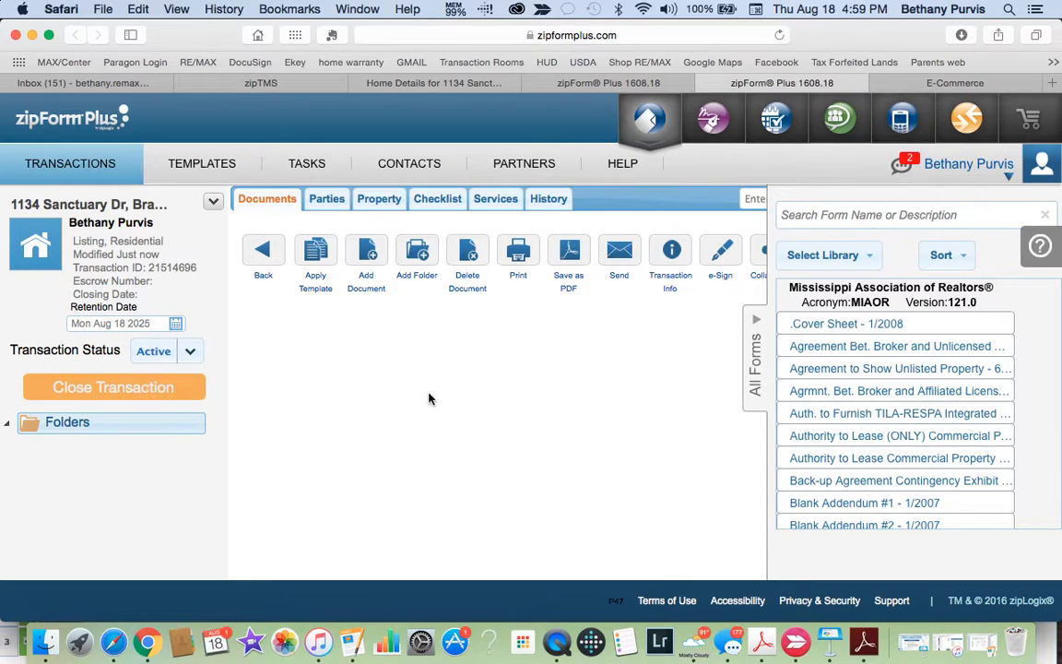
Step: Apply the New Buyer's Packet template to add Home Inspection, Property Disclosure and Lead Based Paint forms
{"action": "left_click", "coordinate": [315, 249]}
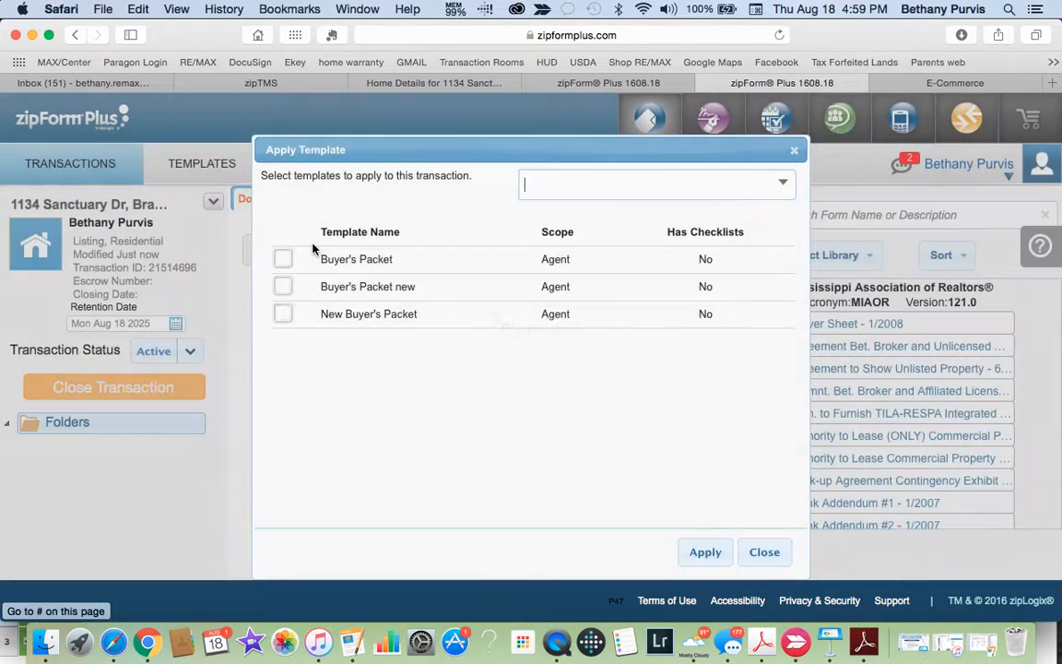
{"action": "left_click", "coordinate": [286, 314]}
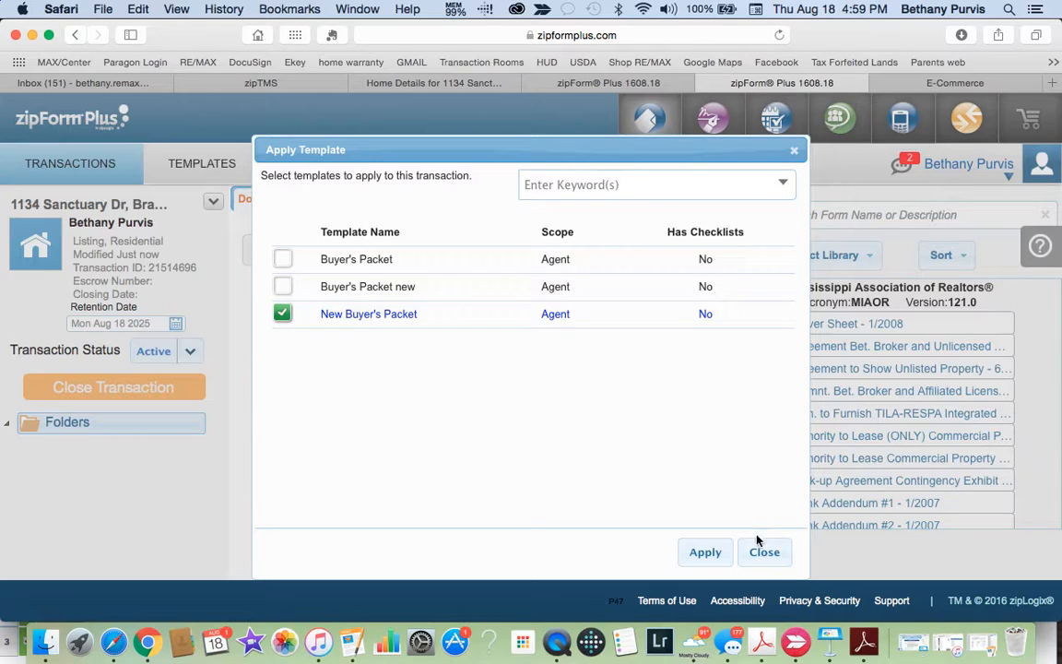
{"action": "left_click", "coordinate": [706, 552]}
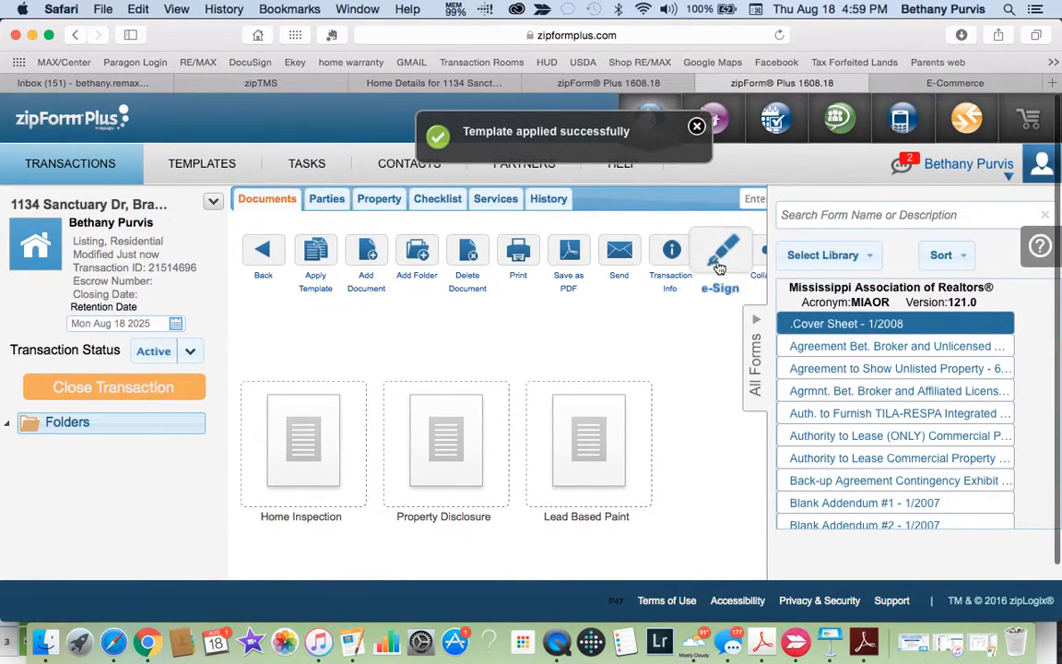
{"action": "left_click", "coordinate": [756, 327]}
{"action": "scroll", "coordinate": [683, 406], "scroll_direction": "down", "scroll_amount": 2}
{"action": "scroll", "coordinate": [682, 408], "scroll_direction": "down", "scroll_amount": 1}
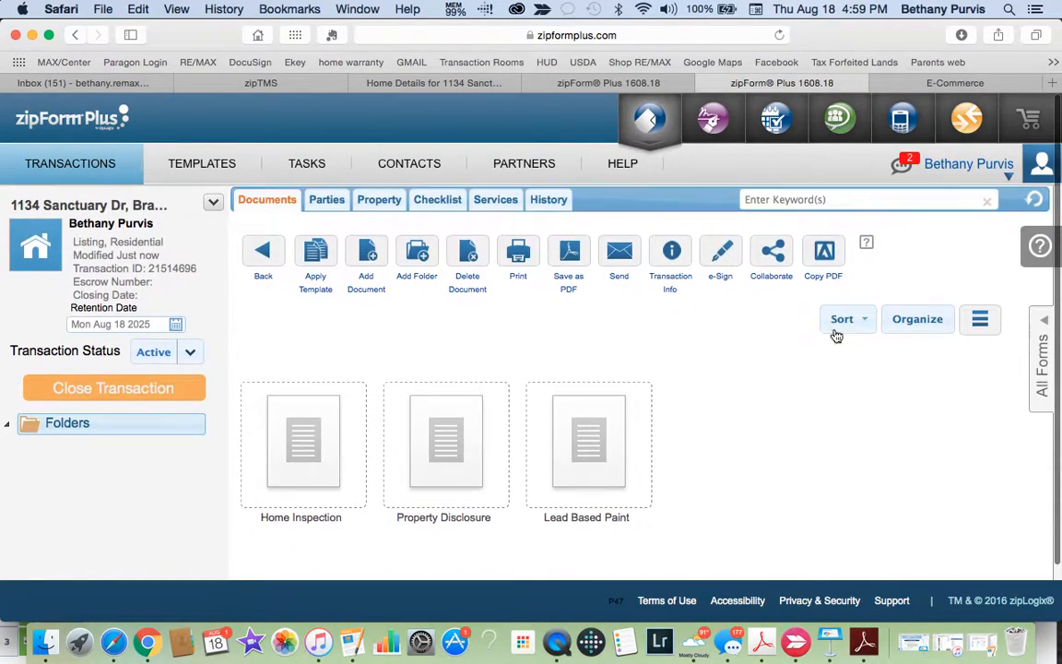
Step: Put the documents in Organize mode and review them as a list with due dates
{"action": "left_click", "coordinate": [914, 319]}
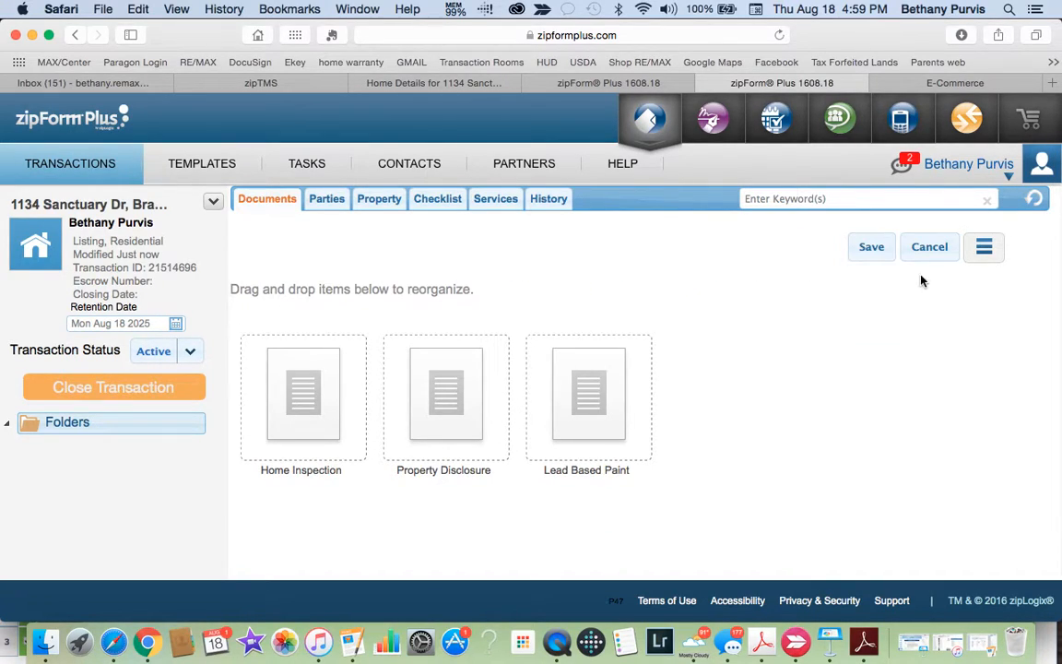
{"action": "left_click", "coordinate": [984, 247]}
{"action": "scroll", "coordinate": [563, 501], "scroll_direction": "down", "scroll_amount": 3}
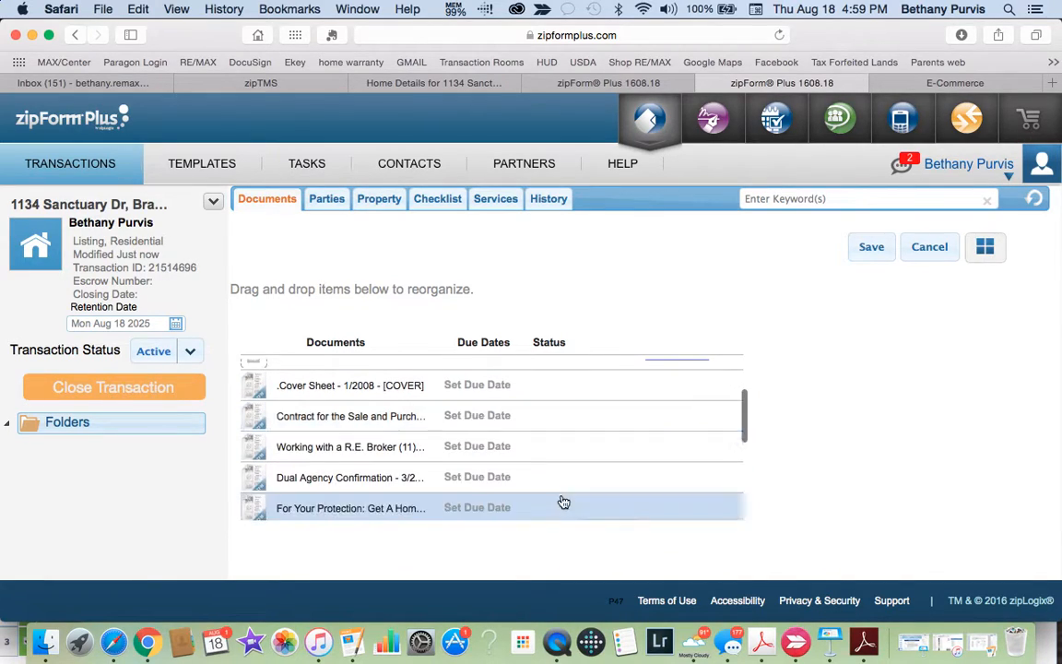
{"action": "scroll", "coordinate": [563, 501], "scroll_direction": "up", "scroll_amount": 3}
{"action": "scroll", "coordinate": [564, 501], "scroll_direction": "down", "scroll_amount": 3}
{"action": "scroll", "coordinate": [563, 502], "scroll_direction": "up", "scroll_amount": 2}
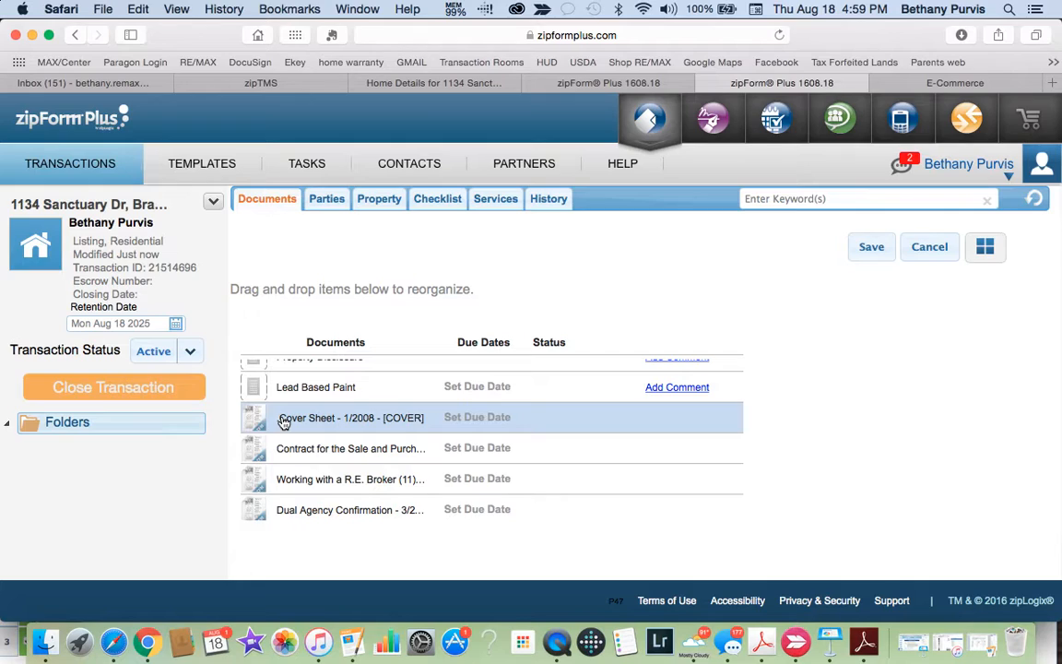
Step: Switch the documents back to thumbnails, then return to the transactions list
{"action": "left_click", "coordinate": [981, 249]}
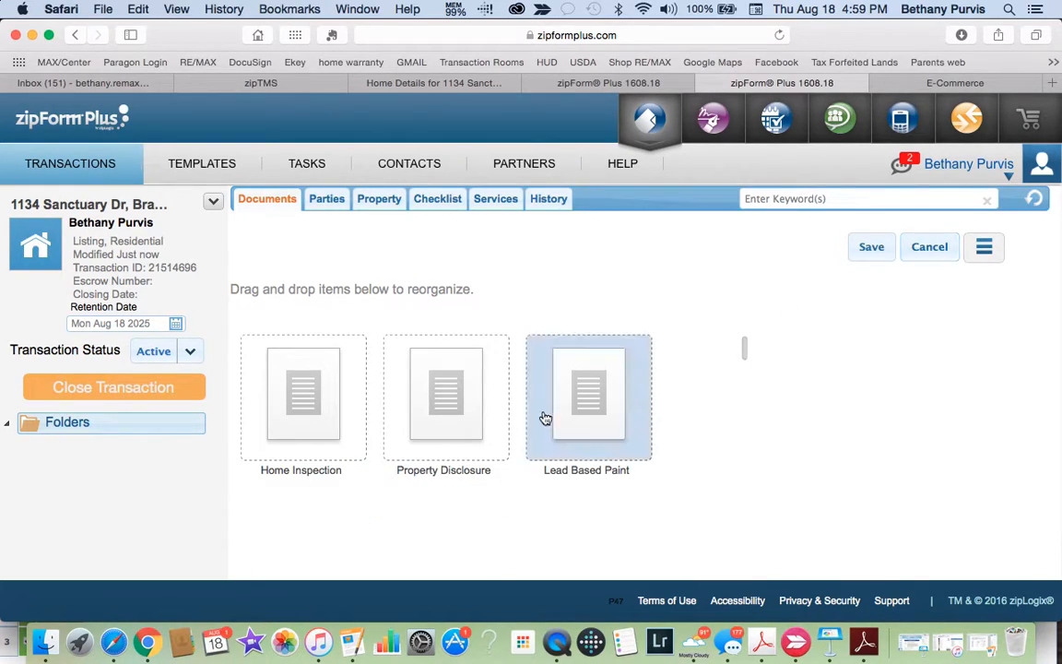
{"action": "scroll", "coordinate": [543, 419], "scroll_direction": "down", "scroll_amount": 5}
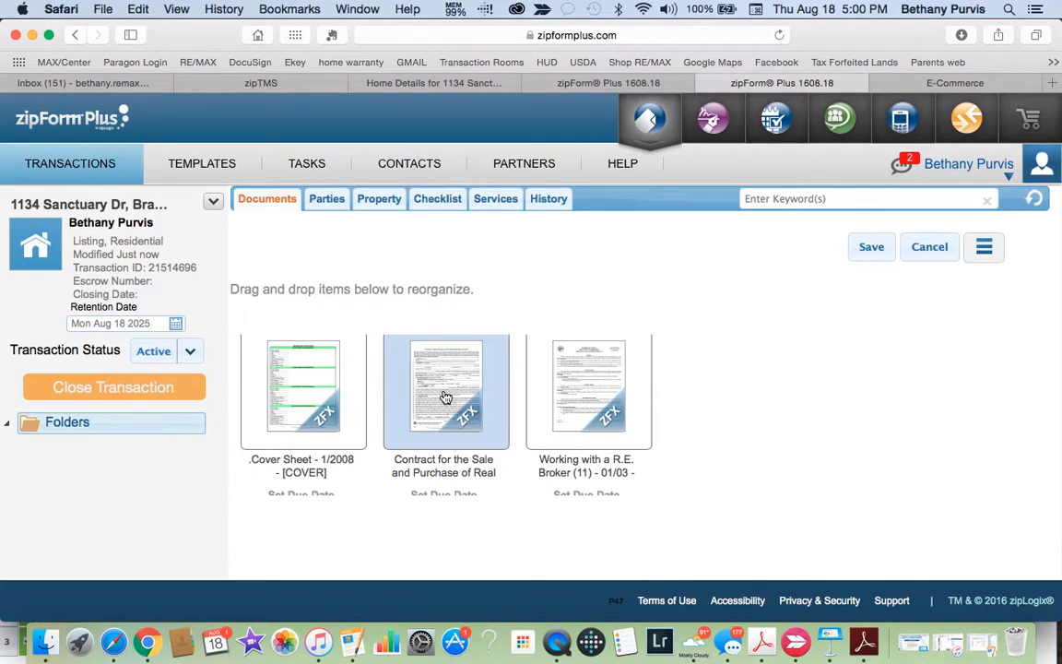
{"action": "left_click", "coordinate": [65, 168]}
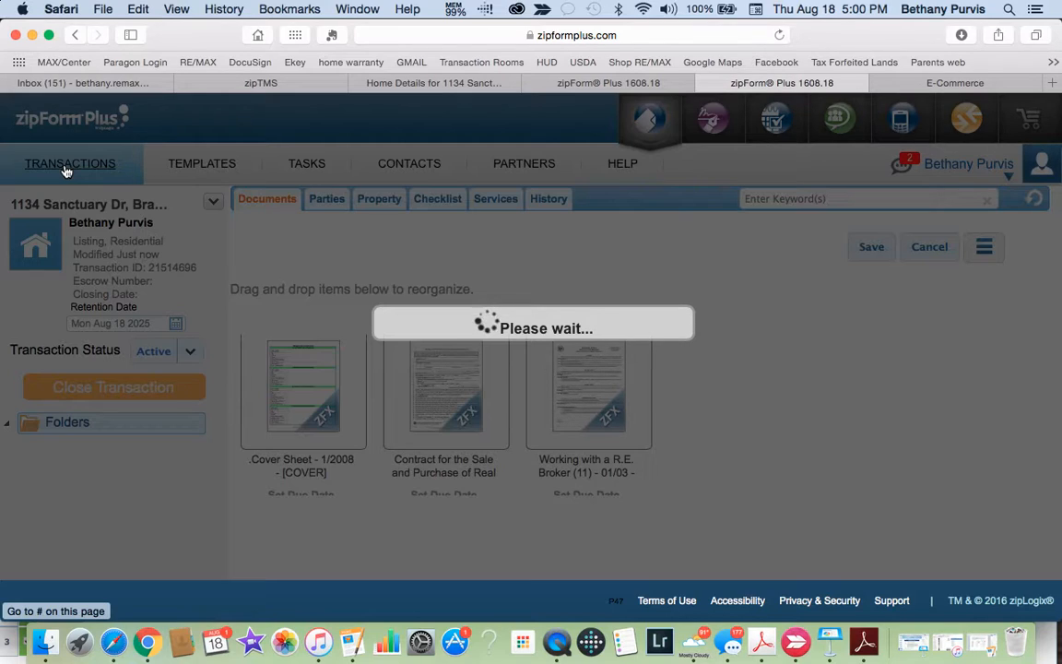
Step: Reload the stalled page and retry reaching the transactions list from the other zipForm tab
{"action": "left_click", "coordinate": [66, 172]}
{"action": "left_click", "coordinate": [779, 35]}
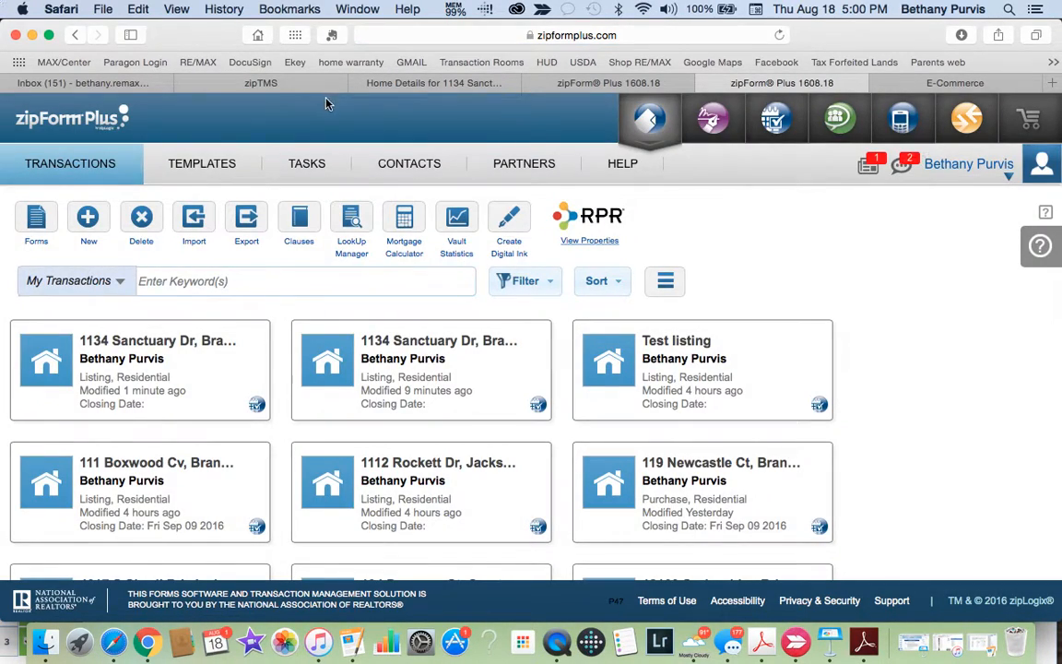
{"action": "left_click", "coordinate": [571, 87]}
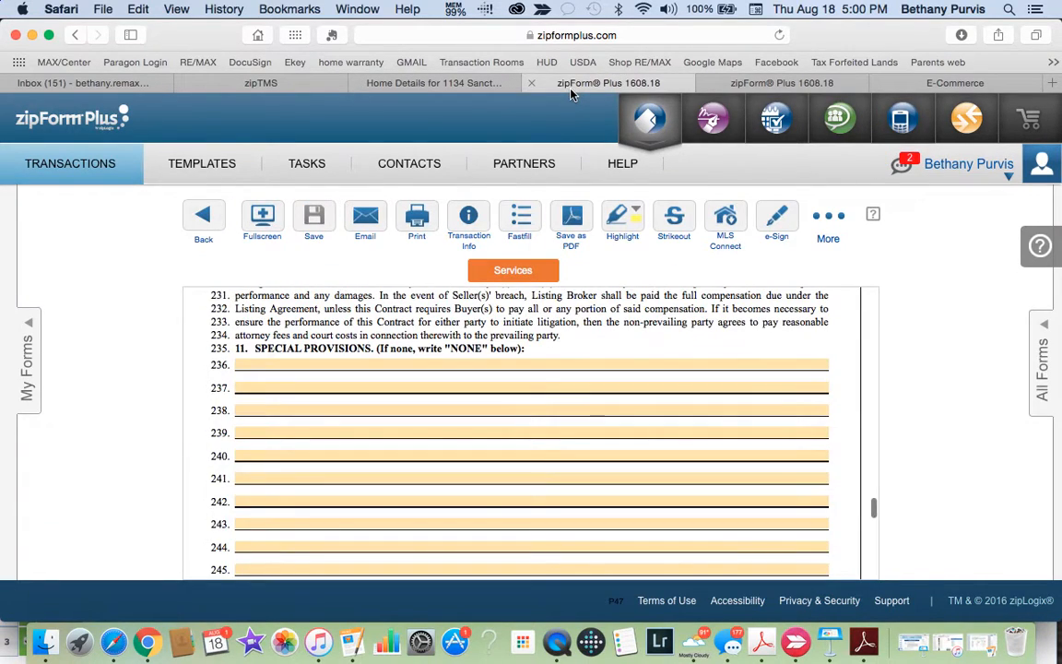
{"action": "left_click", "coordinate": [87, 172]}
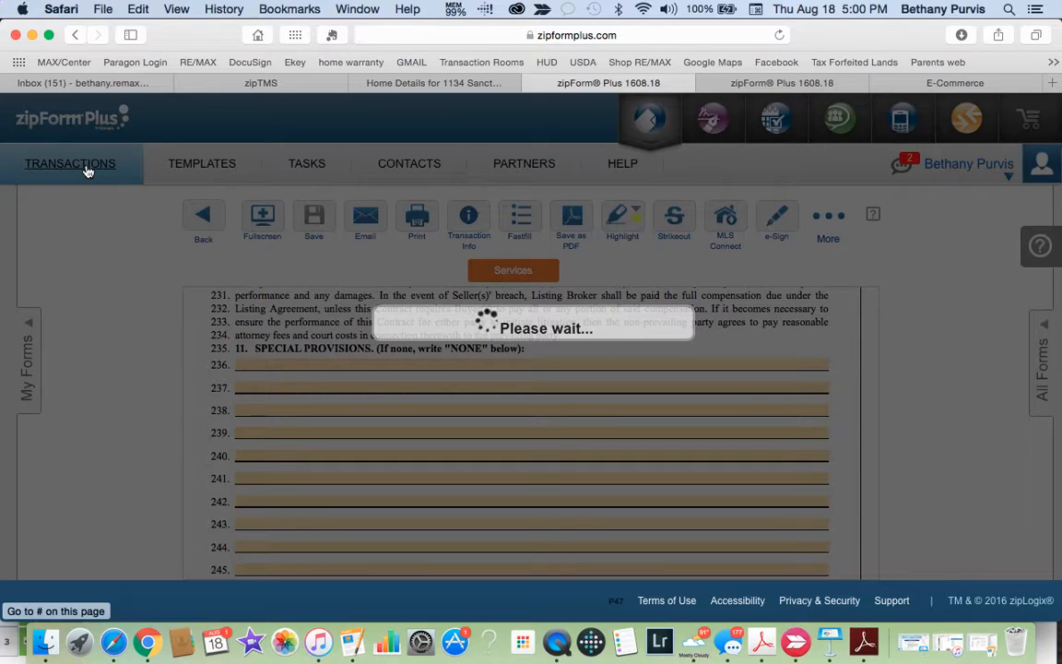
Step: Check the Wi-Fi status, then move the Safari window down to reveal Chrome
{"action": "left_click", "coordinate": [642, 9]}
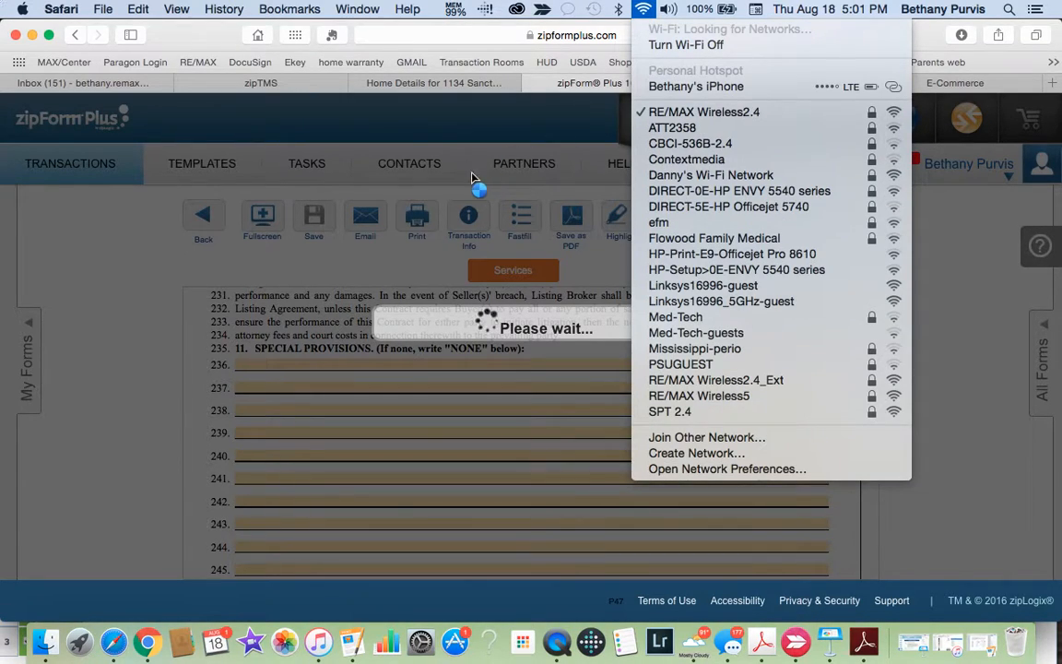
{"action": "left_click", "coordinate": [642, 11]}
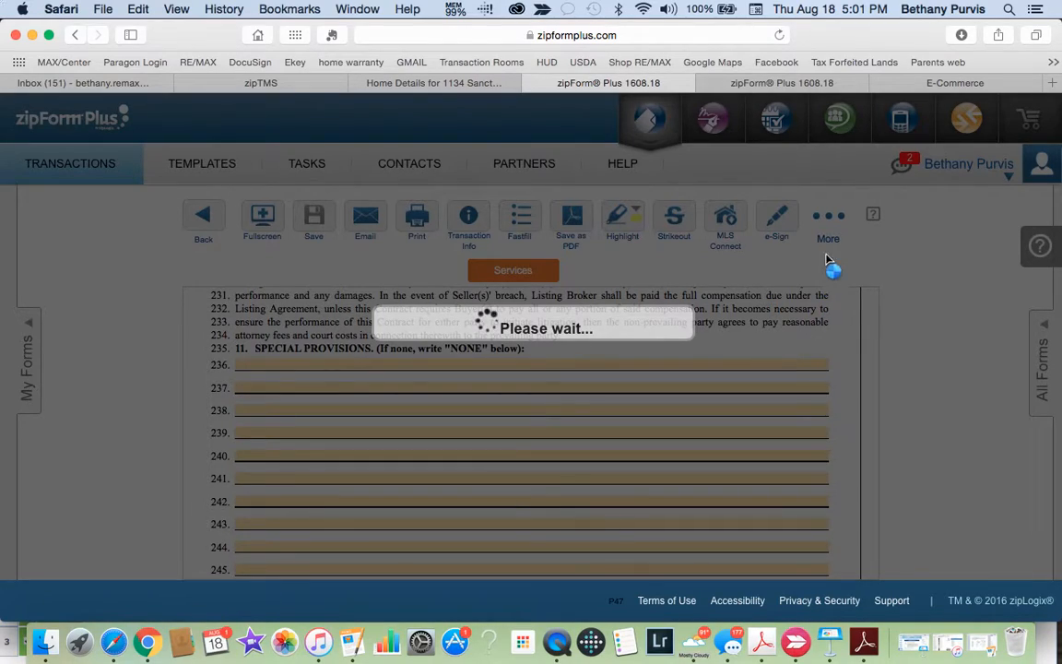
{"action": "left_click_drag", "start_coordinate": [833, 35], "coordinate": [832, 432]}
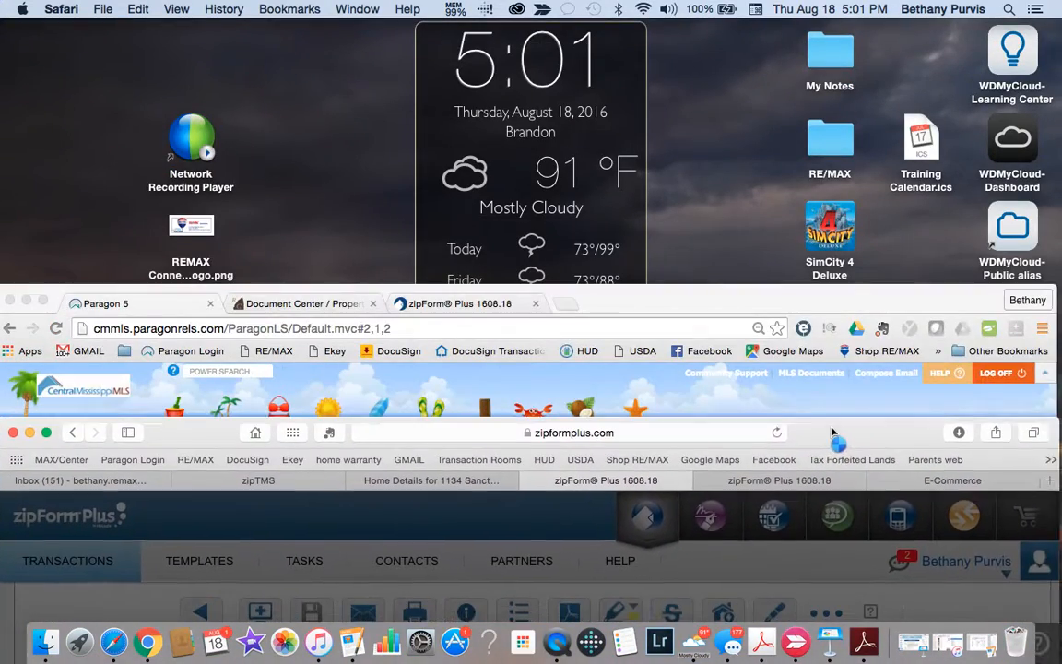
Step: Bring Chrome forward and sign in to zipForm Plus with the agent's username and password
{"action": "left_click_drag", "start_coordinate": [820, 298], "coordinate": [810, 4]}
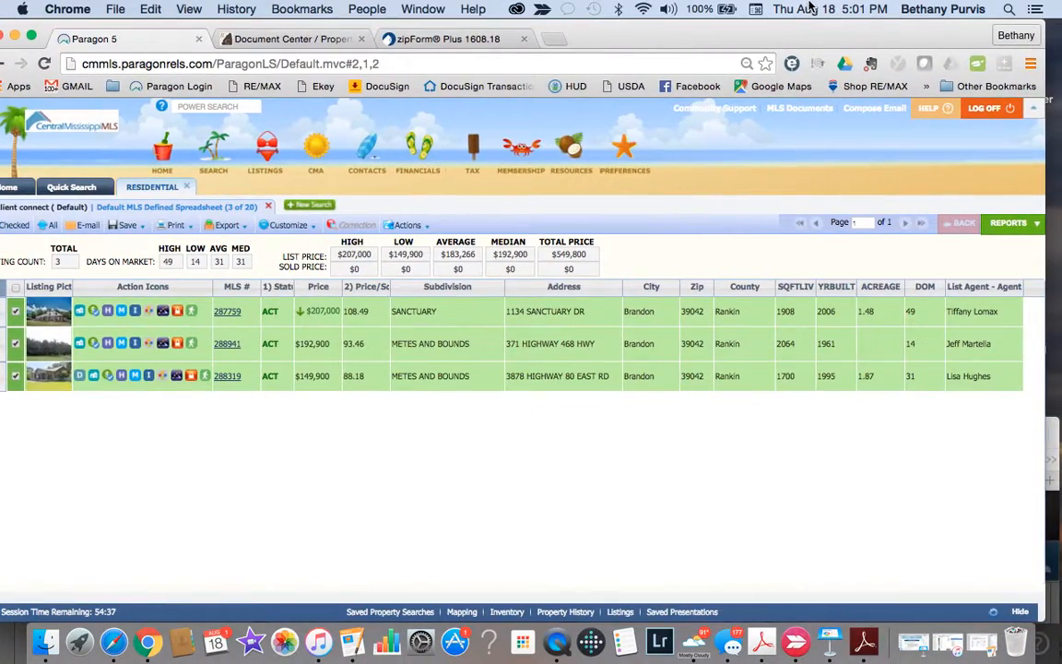
{"action": "left_click", "coordinate": [443, 40]}
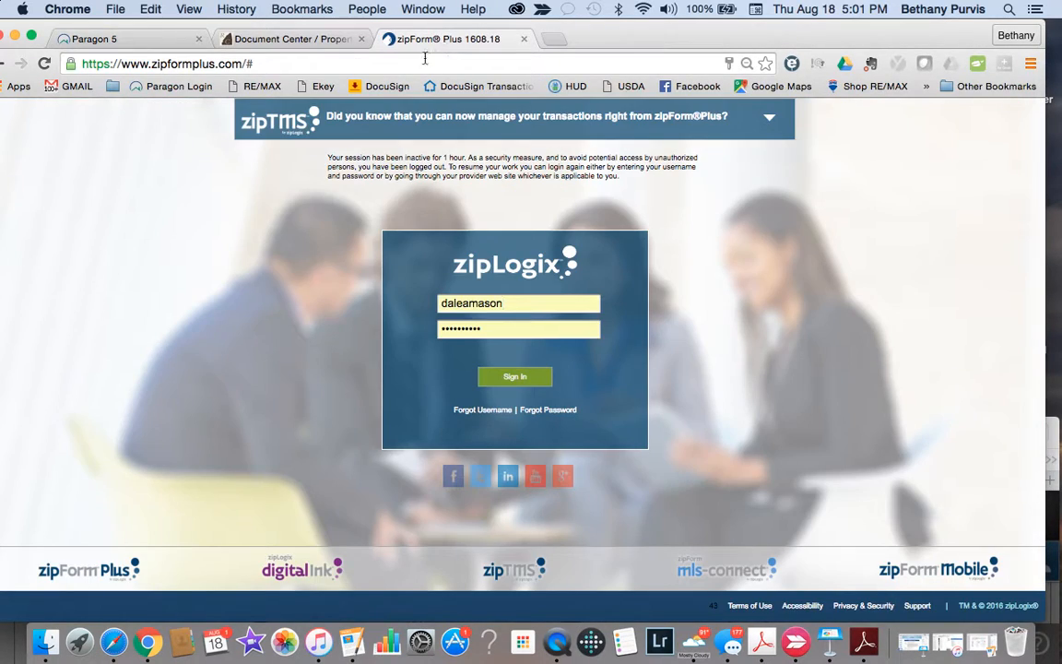
{"action": "double_click", "coordinate": [517, 303]}
{"action": "key", "text": "Tab"}
{"action": "type", "text": "****"}
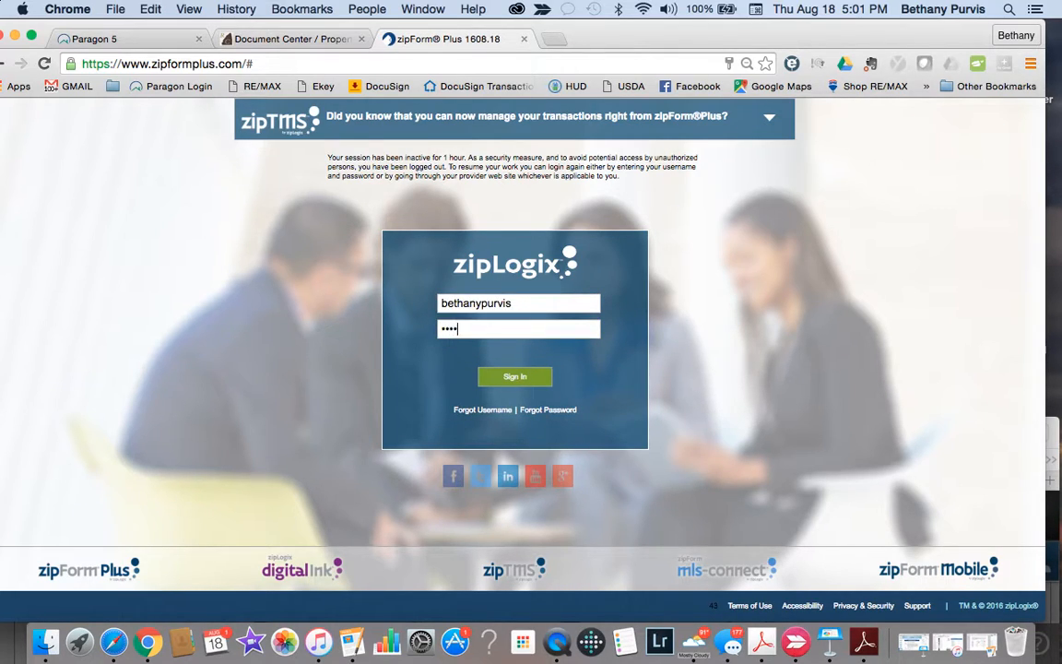
{"action": "left_click", "coordinate": [515, 378]}
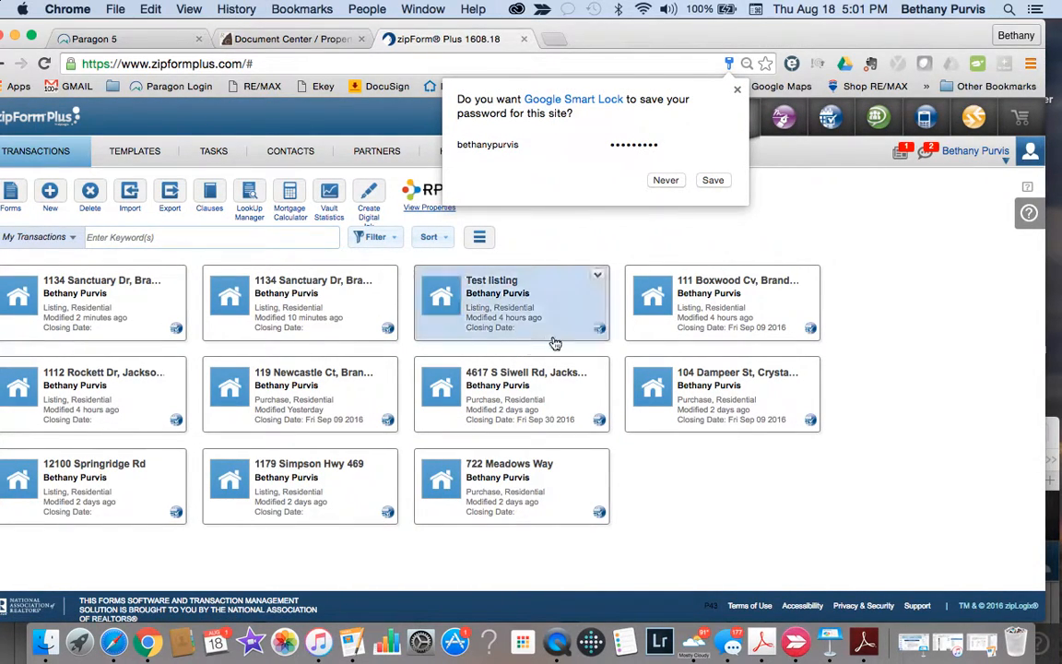
Step: Let the browser save the password, open the first transaction, and dismiss the services announcement
{"action": "left_click", "coordinate": [713, 183]}
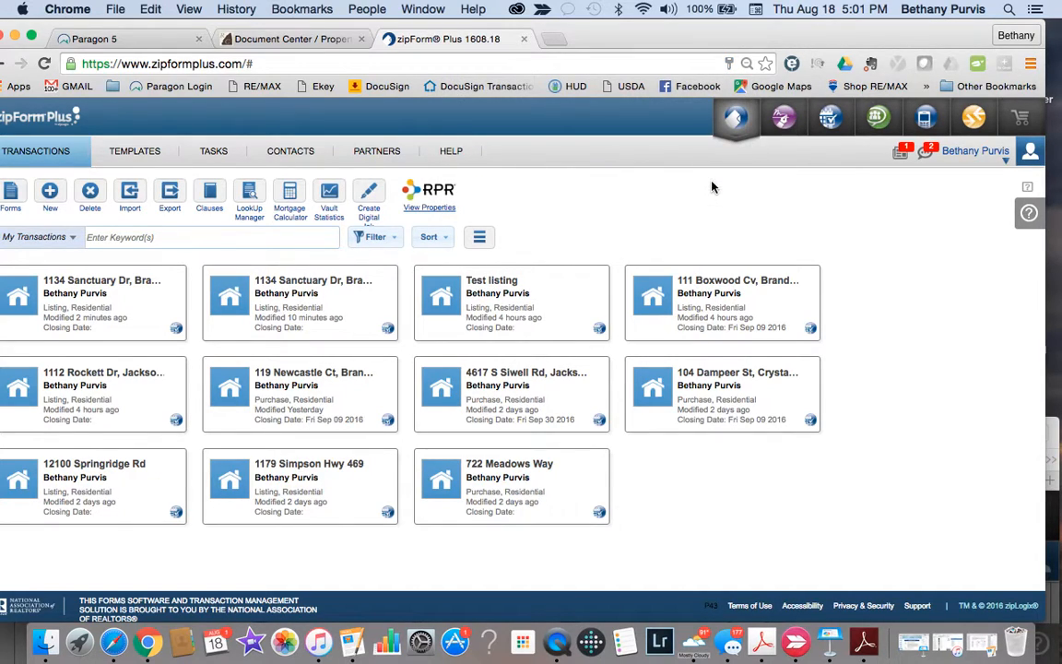
{"action": "left_click", "coordinate": [126, 314]}
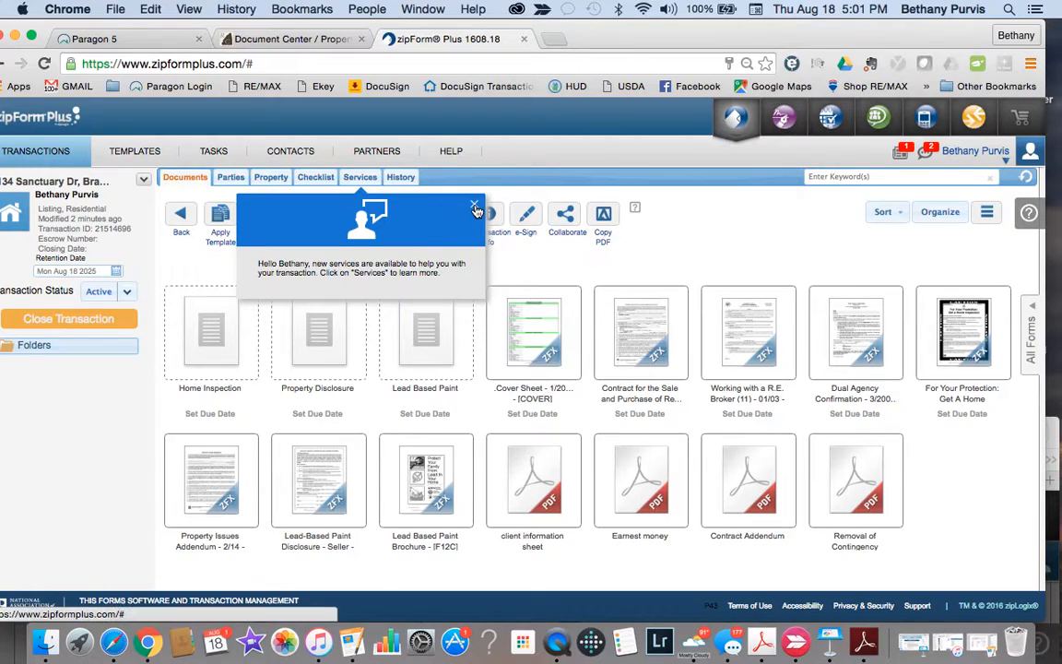
{"action": "left_click", "coordinate": [474, 207]}
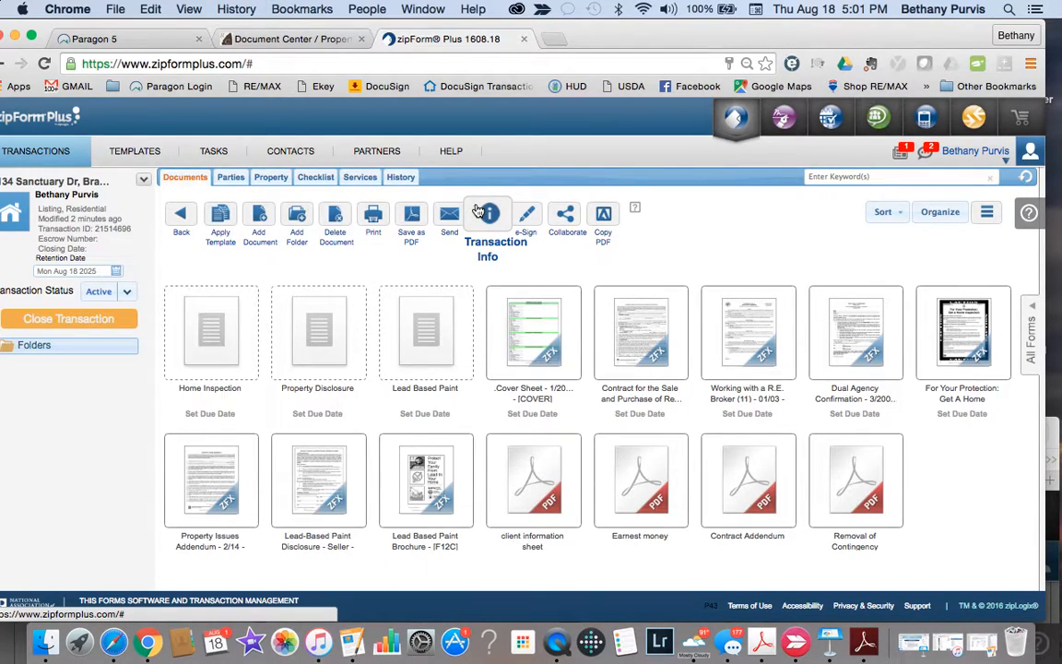
Step: Review the prefilled Cover Sheet, then save its changes while moving to Contacts
{"action": "left_click", "coordinate": [542, 343]}
{"action": "scroll", "coordinate": [540, 343], "scroll_direction": "down", "scroll_amount": 15}
{"action": "scroll", "coordinate": [540, 343], "scroll_direction": "up", "scroll_amount": 10}
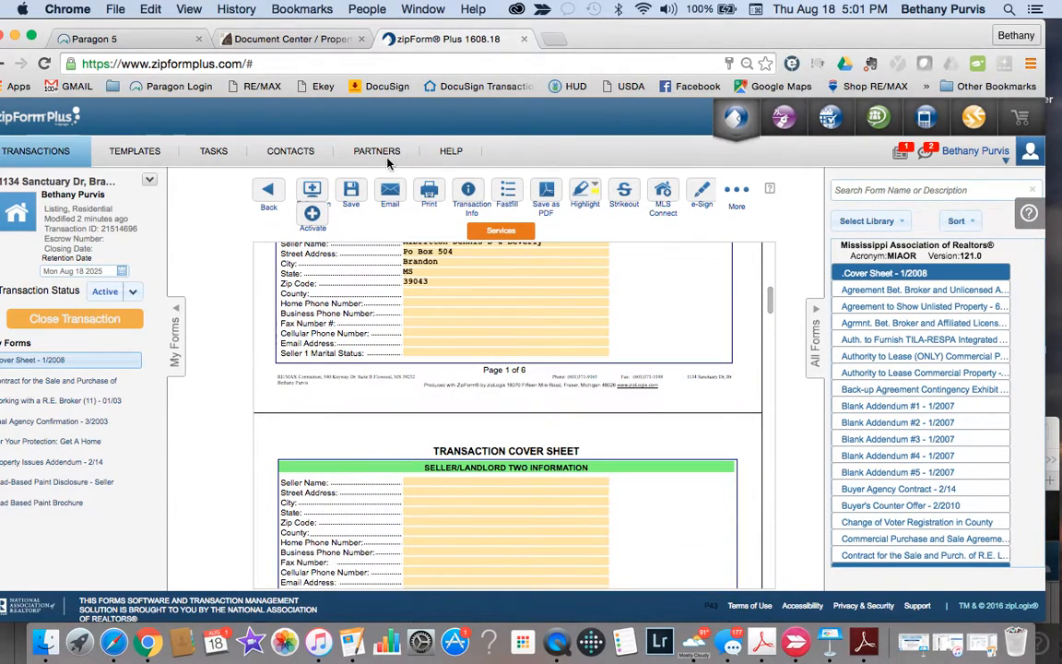
{"action": "left_click", "coordinate": [291, 155]}
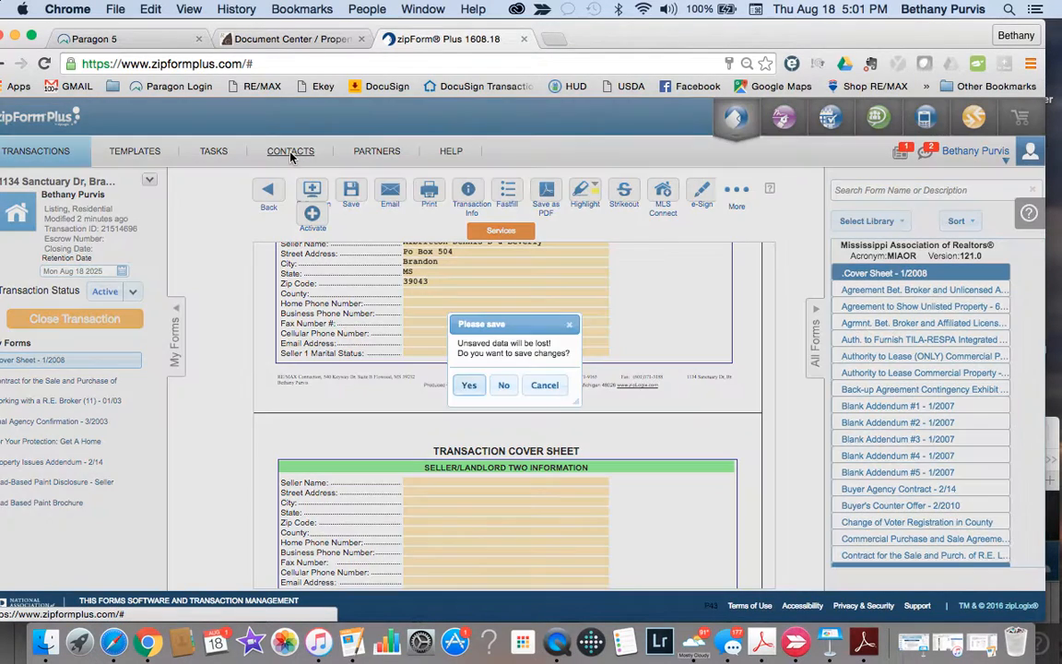
{"action": "left_click", "coordinate": [470, 389]}
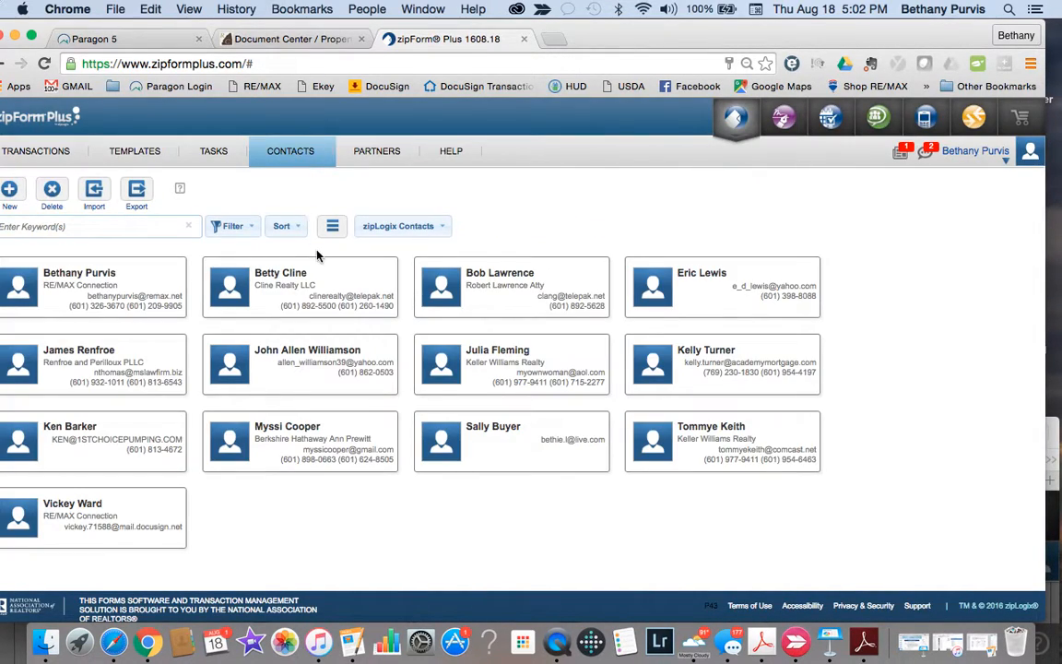
Step: Open a blank new-contact form and view its categories, discard it, then return to Transactions
{"action": "left_click", "coordinate": [281, 151]}
{"action": "left_click_drag", "start_coordinate": [600, 31], "coordinate": [620, 31]}
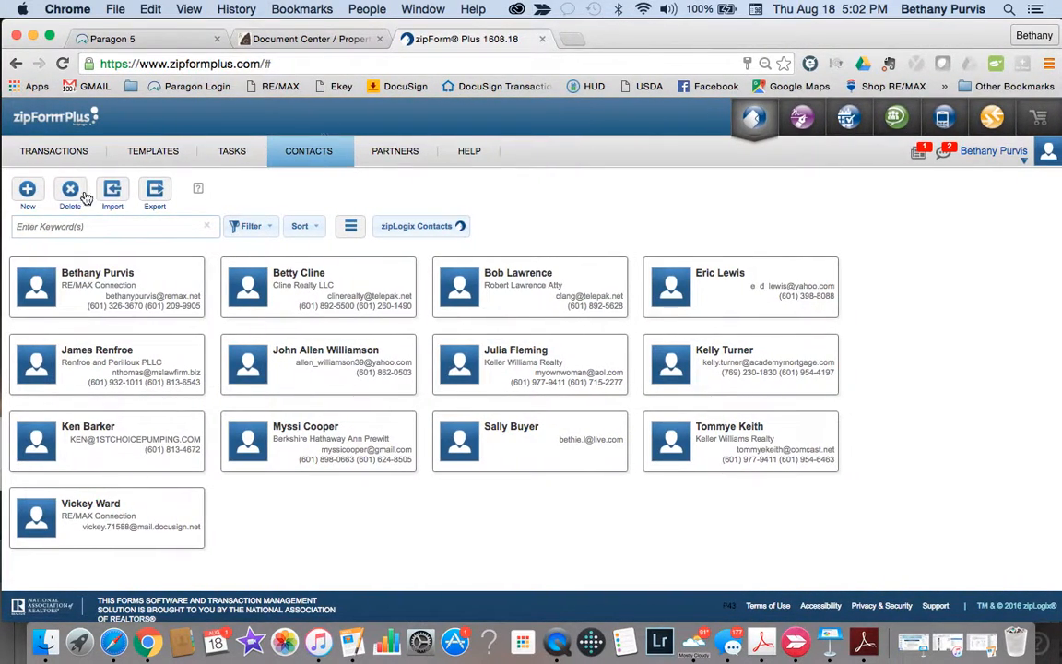
{"action": "left_click", "coordinate": [28, 189]}
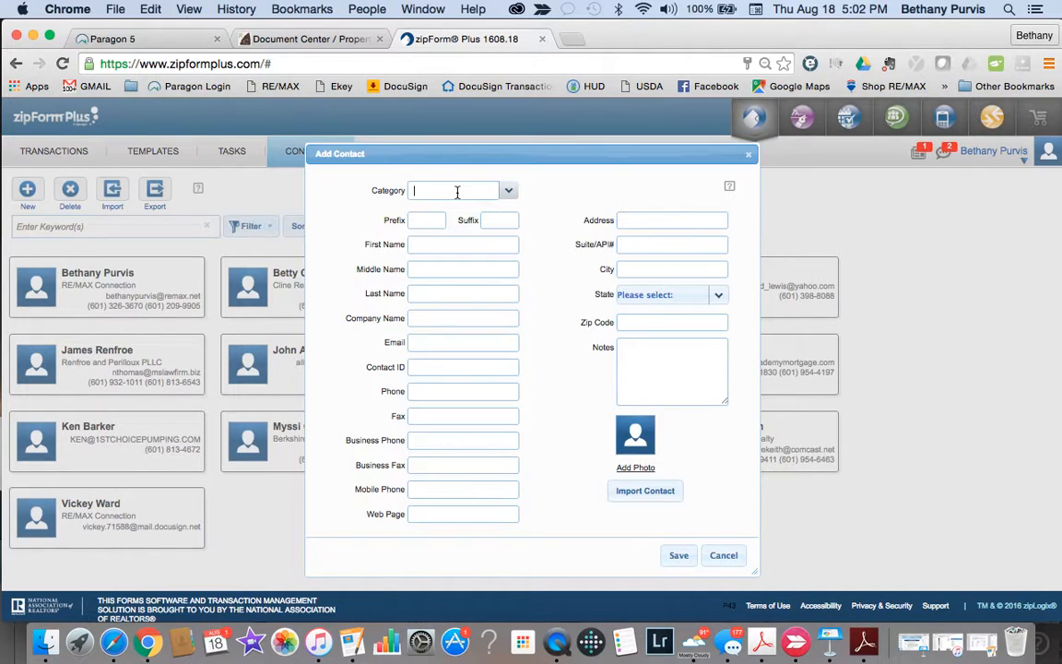
{"action": "left_click", "coordinate": [509, 190]}
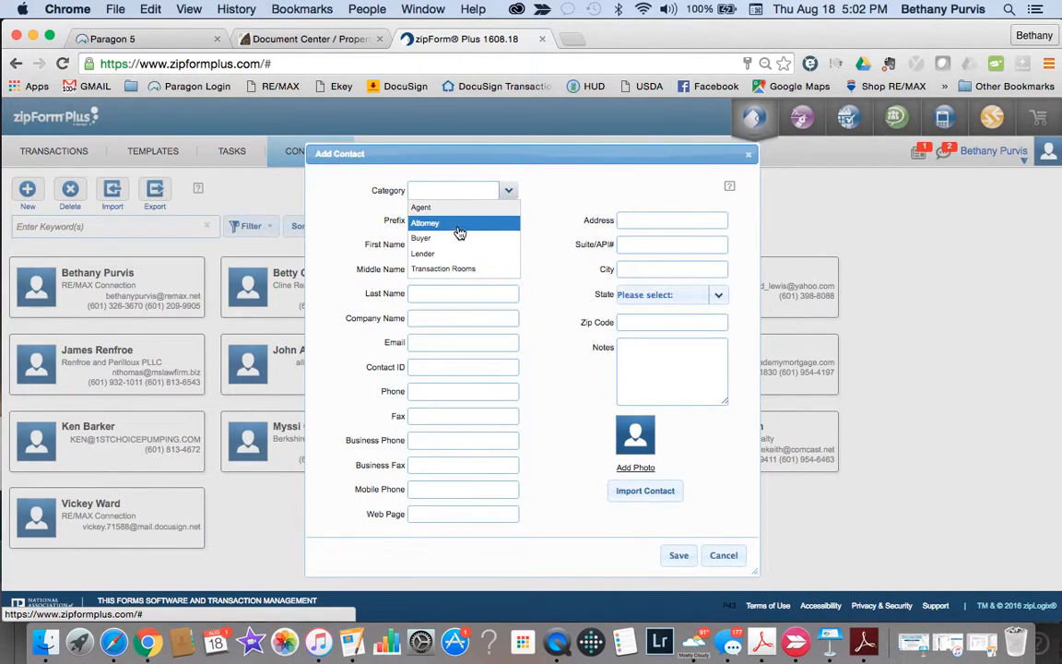
{"action": "left_click", "coordinate": [725, 556]}
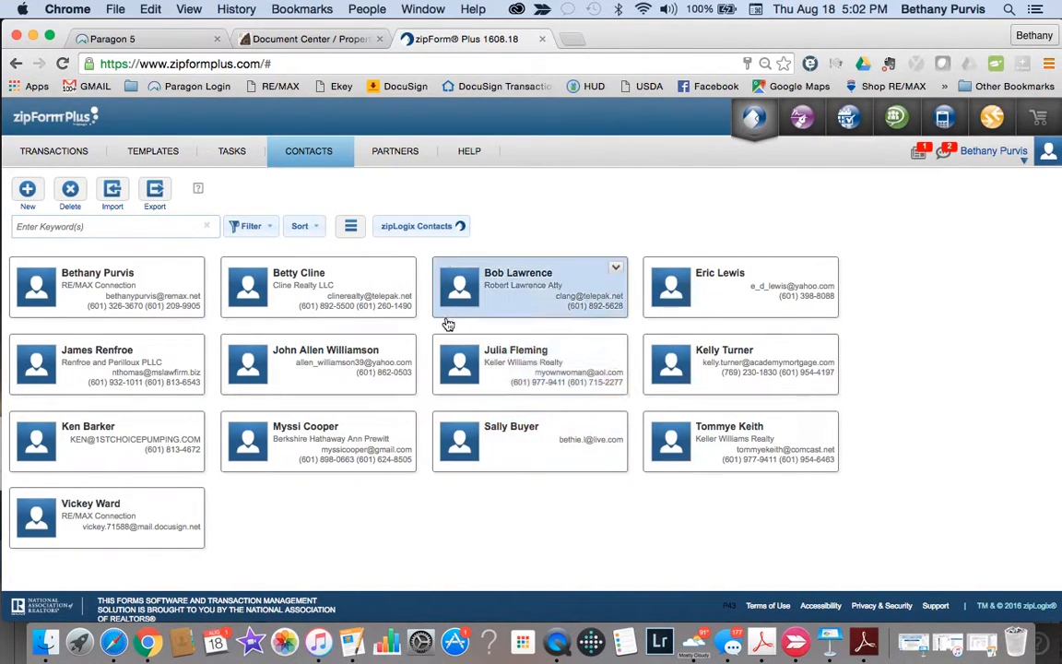
{"action": "left_click", "coordinate": [55, 153]}
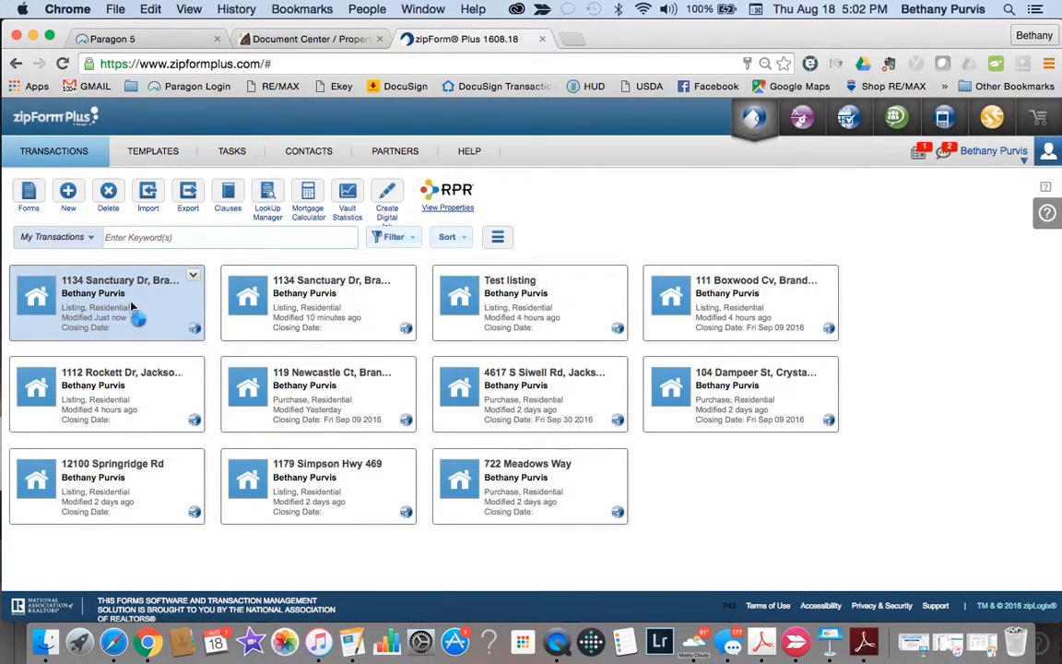
Step: Open the first listing's Parties and save an address-book contact as Buyer One
{"action": "double_click", "coordinate": [132, 308]}
{"action": "left_click", "coordinate": [249, 177]}
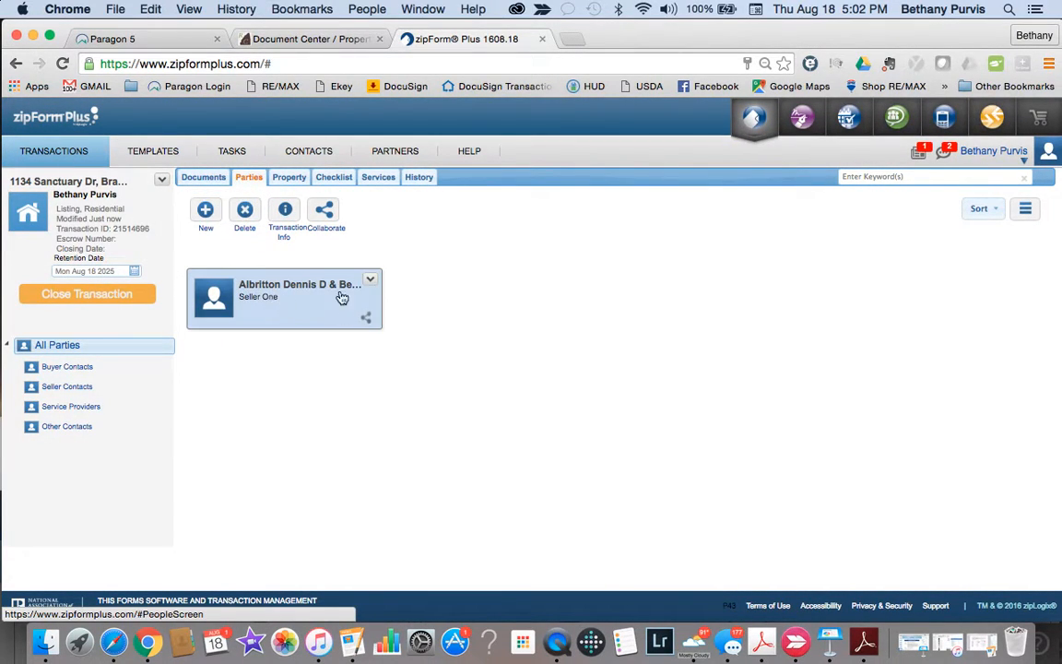
{"action": "left_click", "coordinate": [204, 212]}
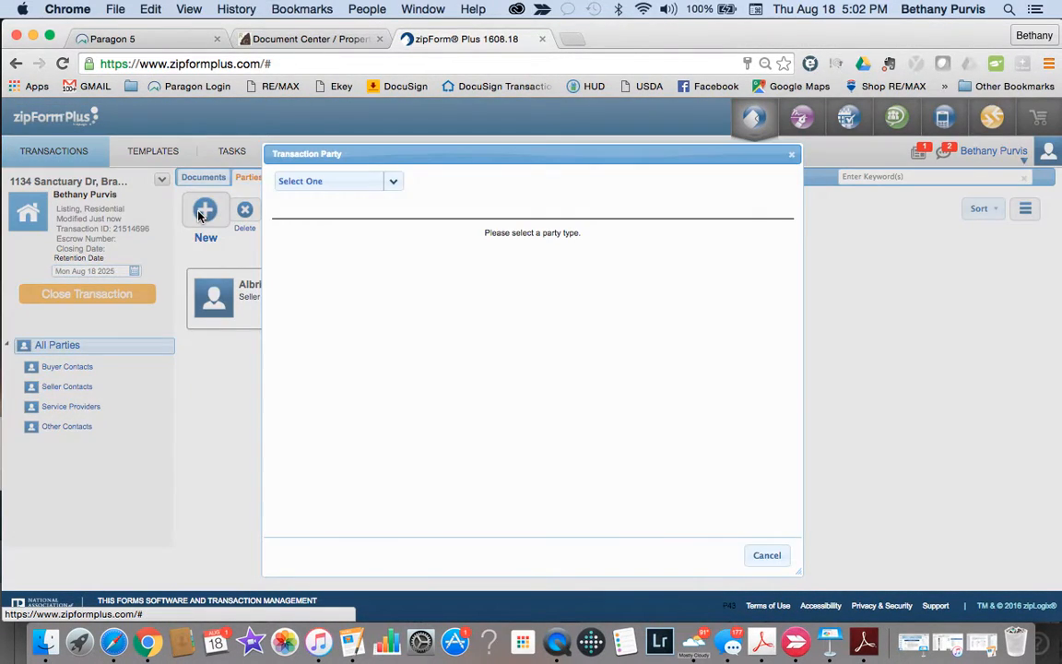
{"action": "left_click", "coordinate": [394, 183]}
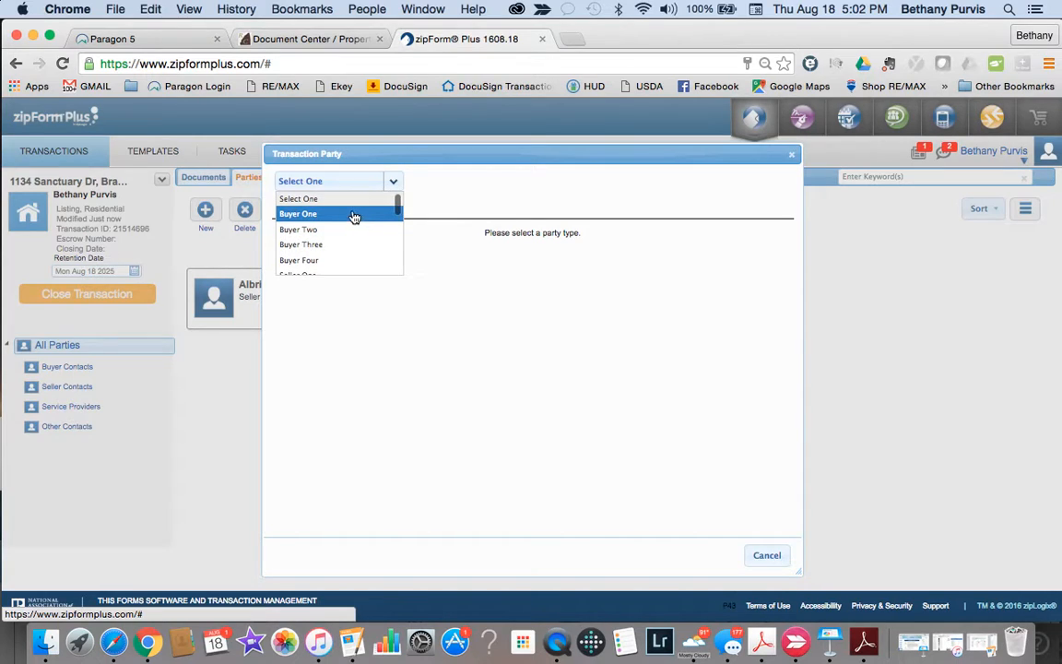
{"action": "left_click", "coordinate": [356, 215]}
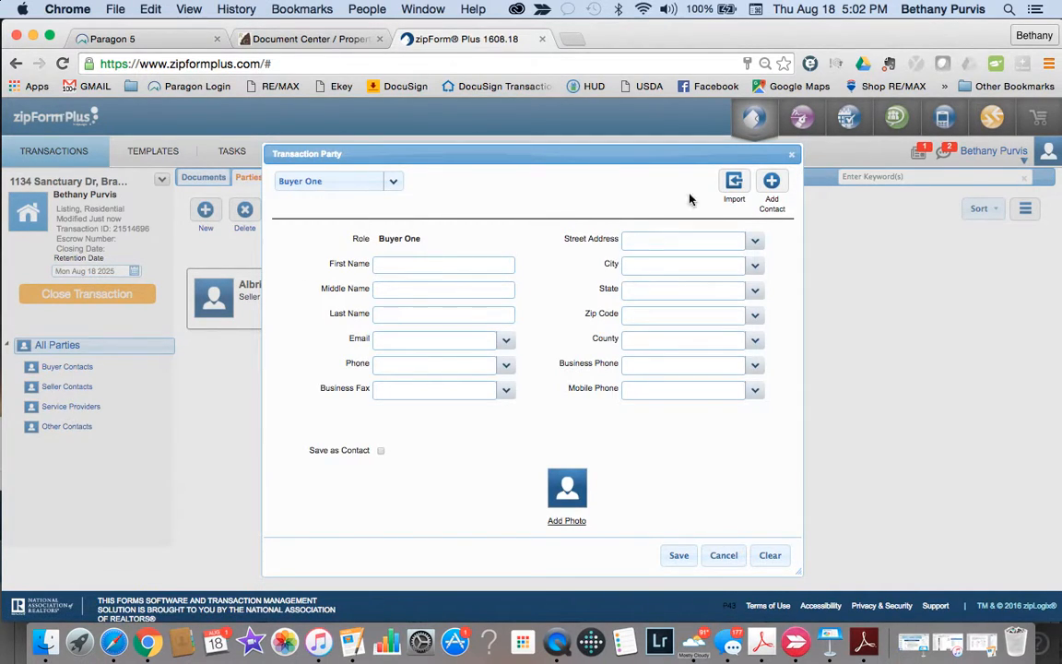
{"action": "left_click", "coordinate": [771, 180]}
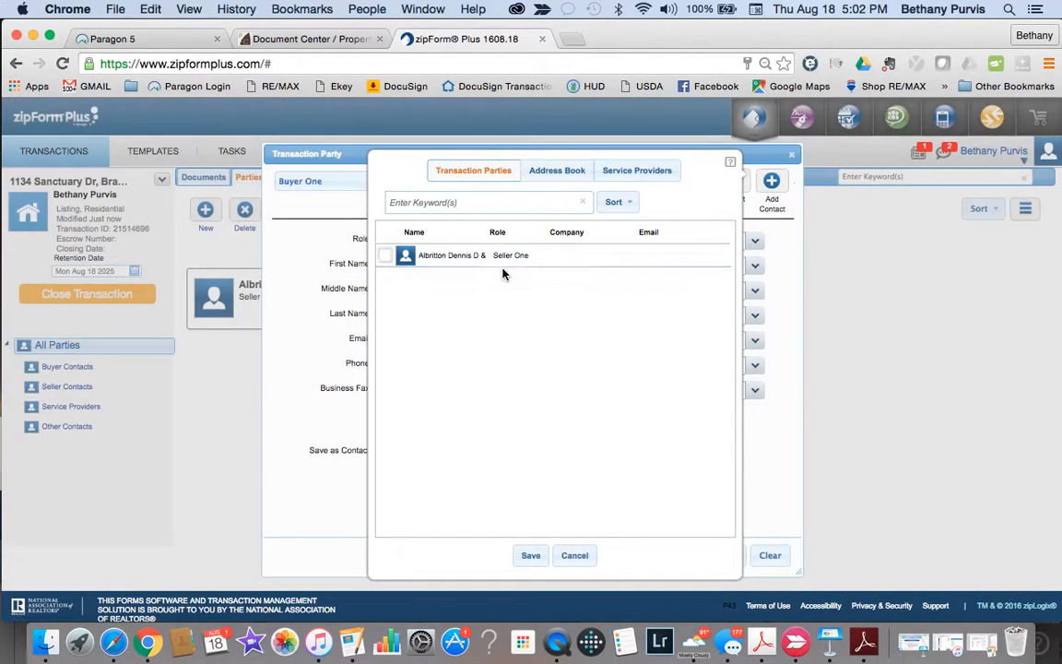
{"action": "left_click", "coordinate": [553, 173]}
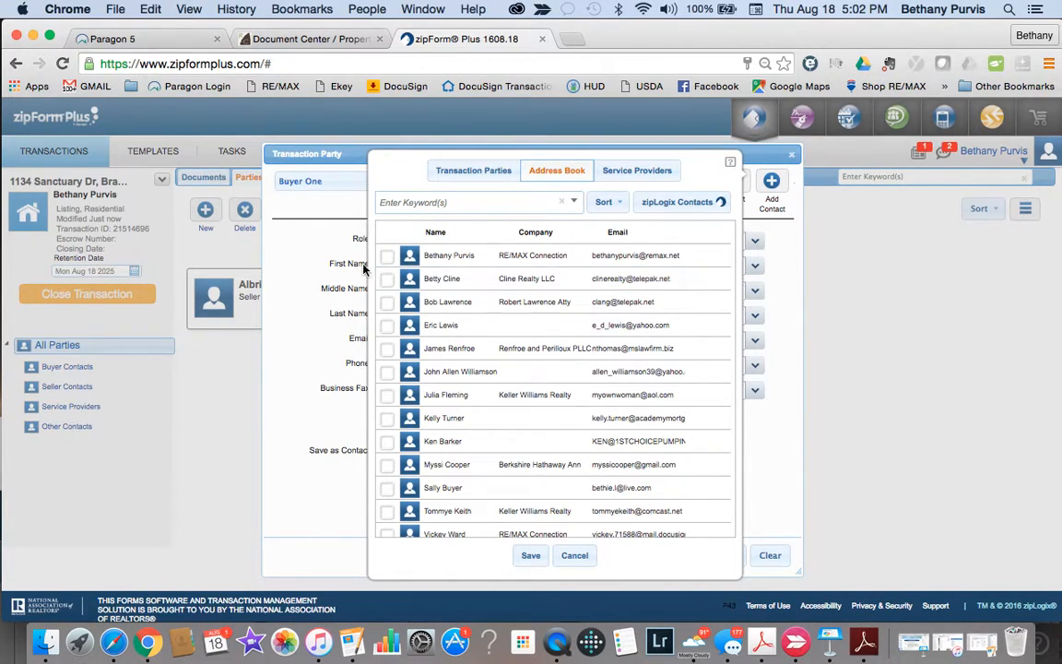
{"action": "left_click", "coordinate": [532, 556]}
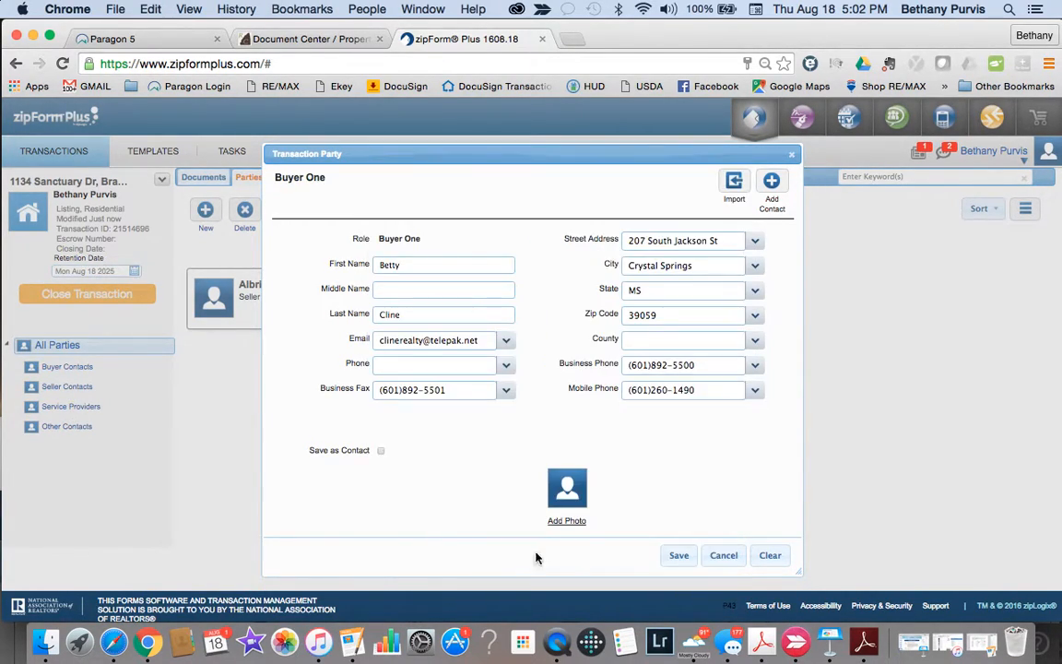
{"action": "left_click", "coordinate": [678, 556]}
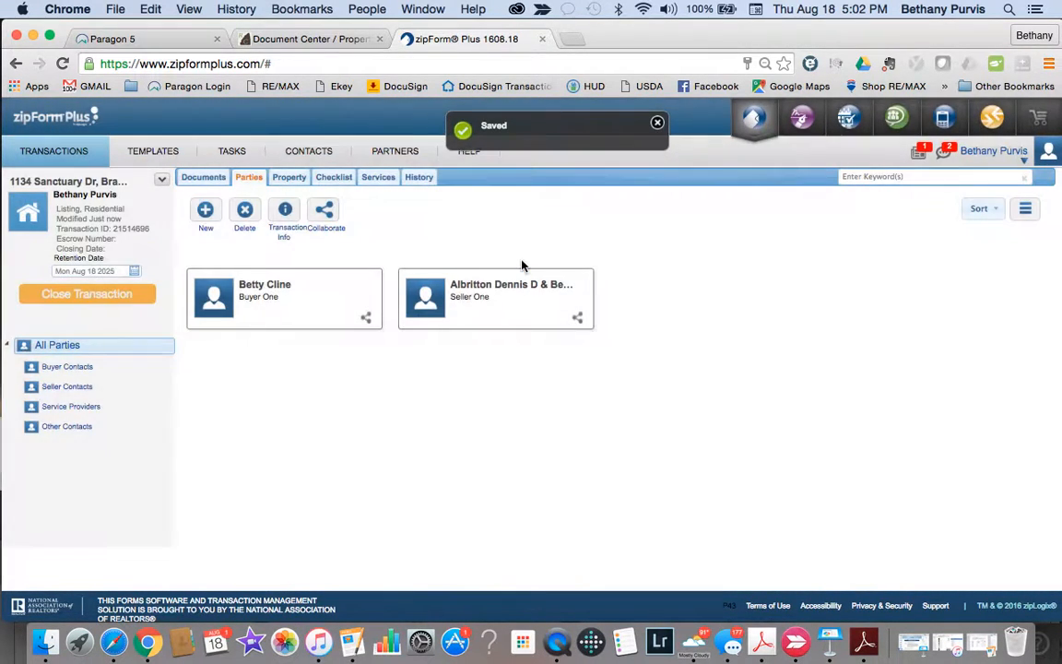
{"action": "left_click", "coordinate": [206, 210]}
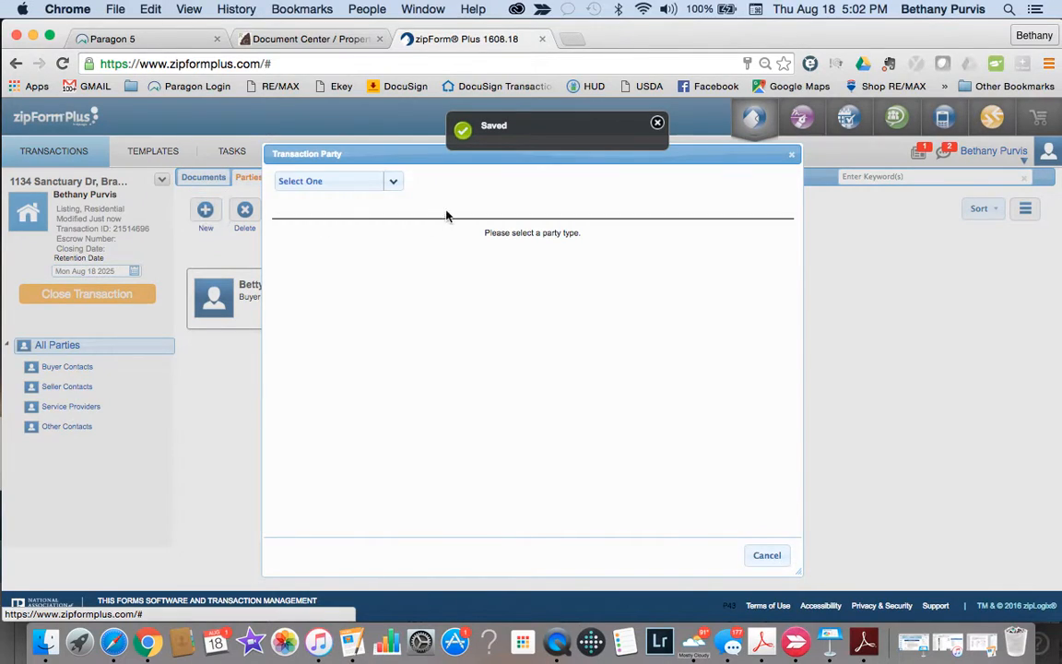
Step: Save a second address-book contact as the Buyer Two party
{"action": "left_click", "coordinate": [393, 182]}
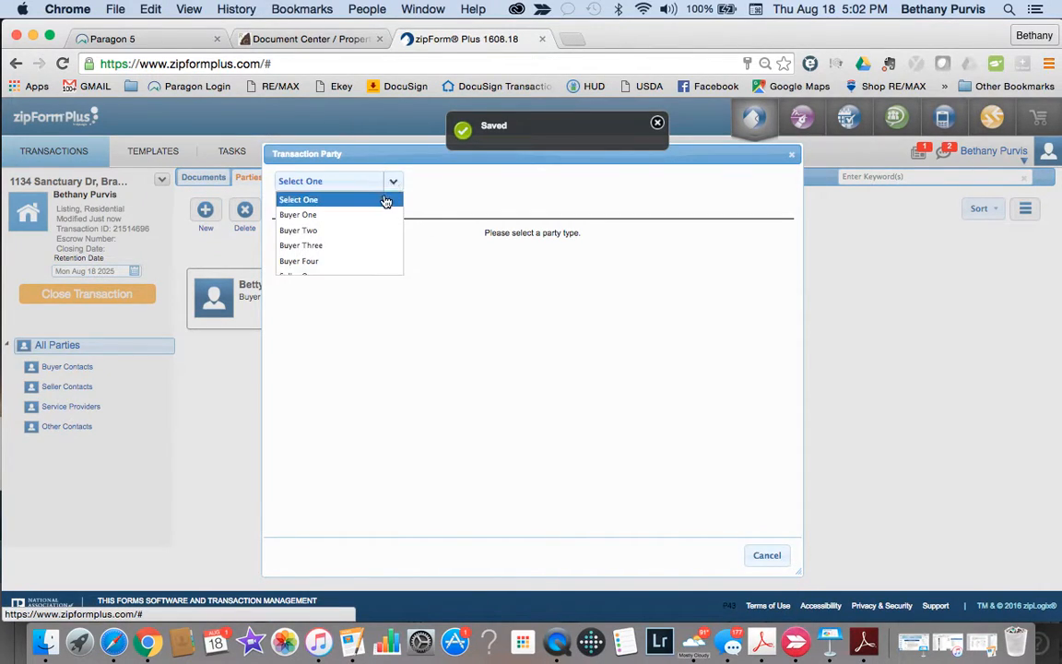
{"action": "left_click", "coordinate": [364, 237]}
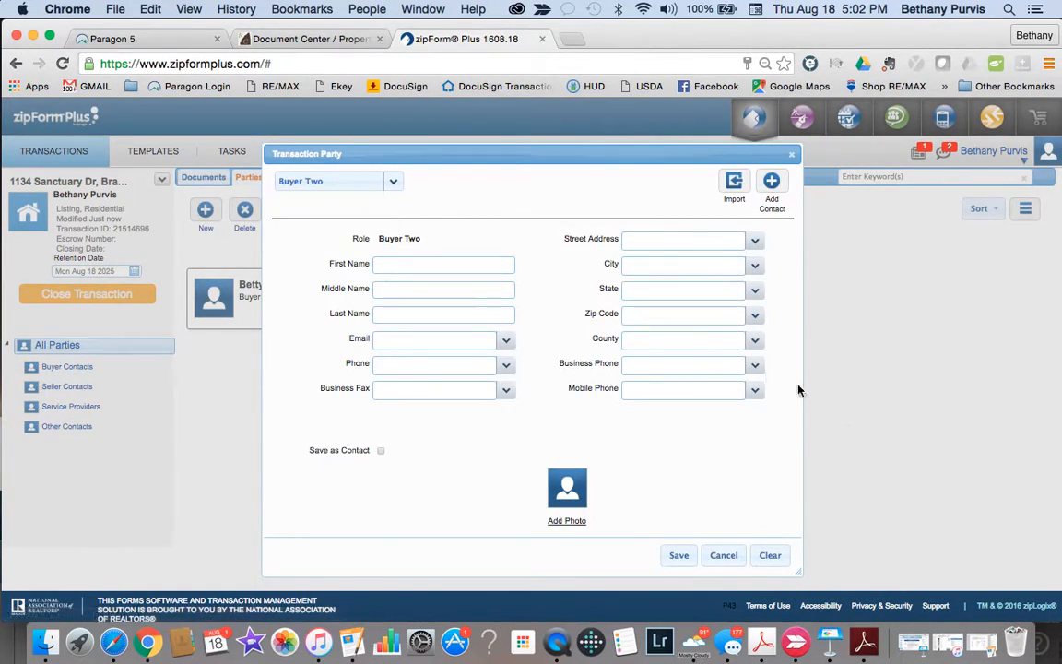
{"action": "left_click", "coordinate": [773, 183]}
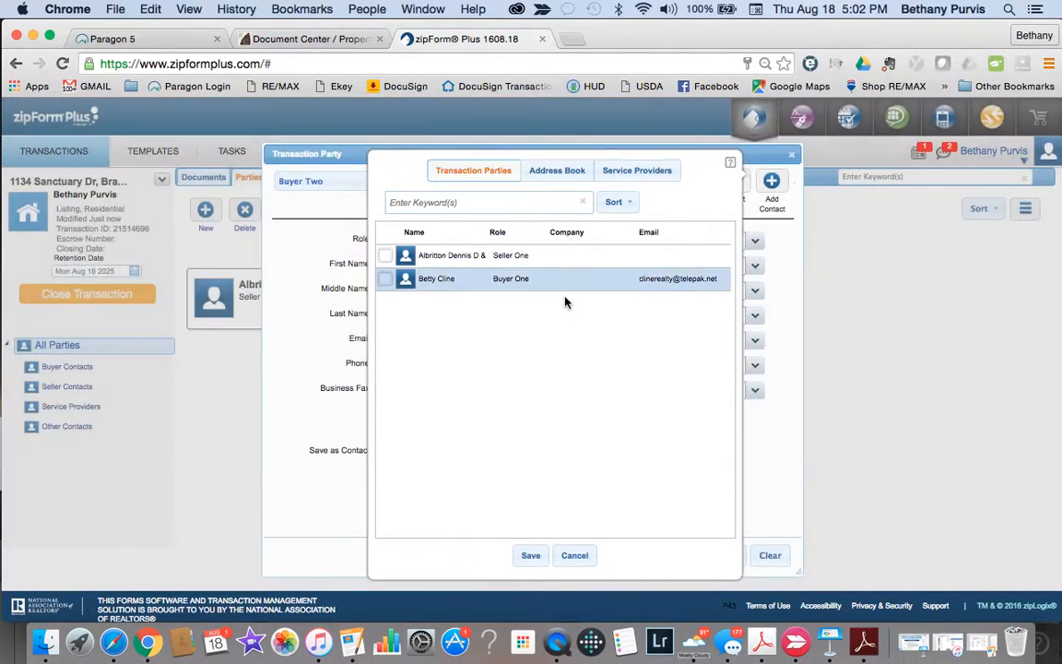
{"action": "left_click", "coordinate": [561, 177]}
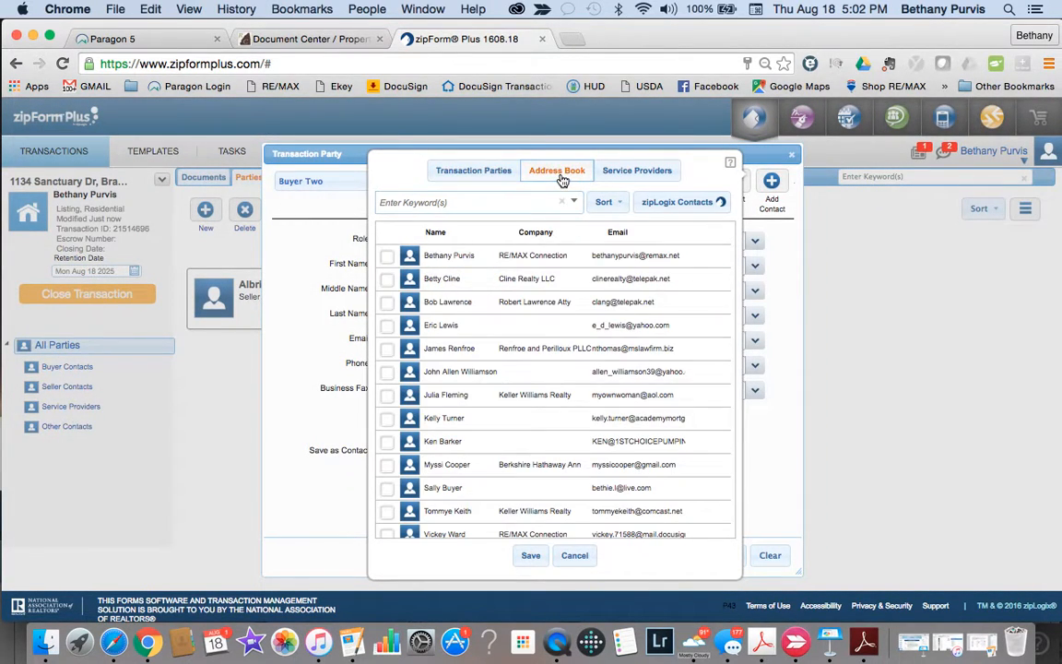
{"action": "left_click", "coordinate": [387, 302]}
{"action": "left_click", "coordinate": [532, 556]}
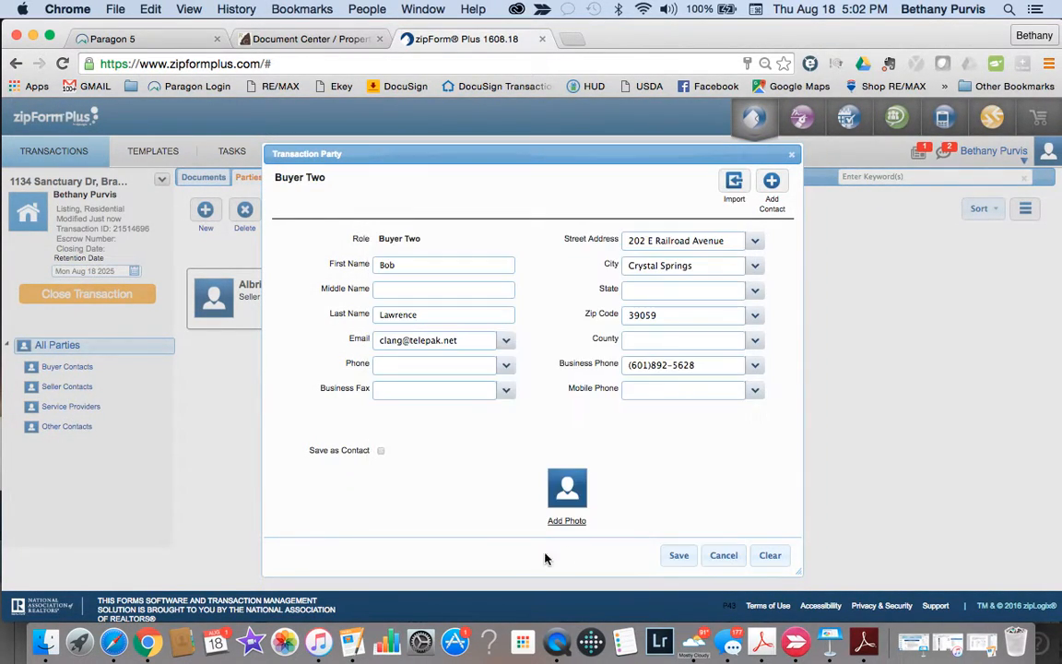
{"action": "left_click", "coordinate": [678, 556]}
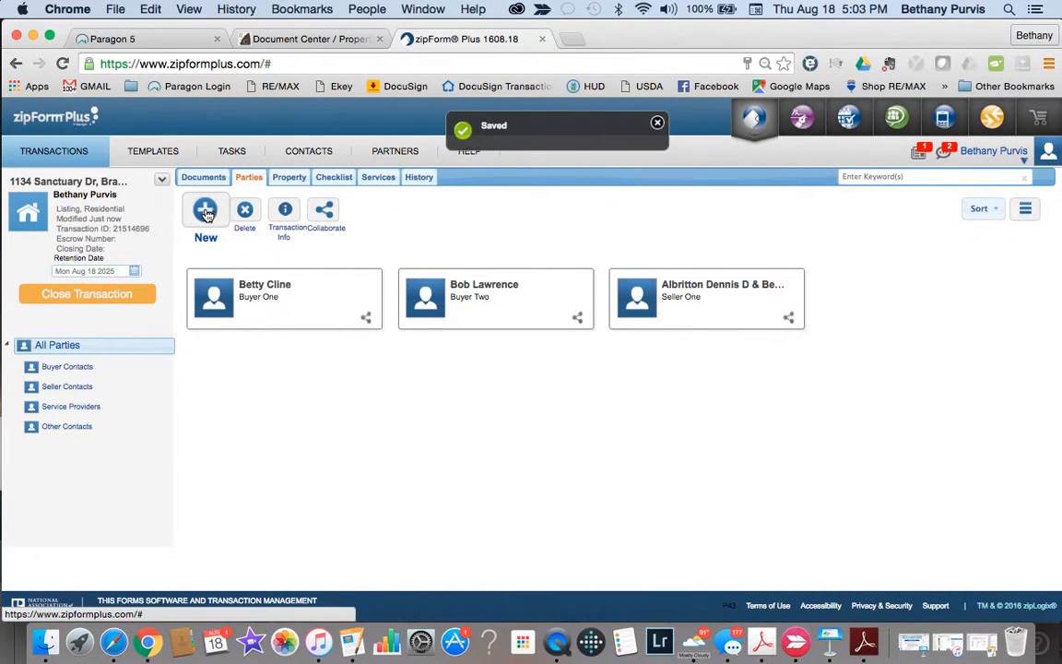
Step: Create a Selling Broker party prefilled from the RE/MAX Connection address-book contact
{"action": "left_click", "coordinate": [207, 213]}
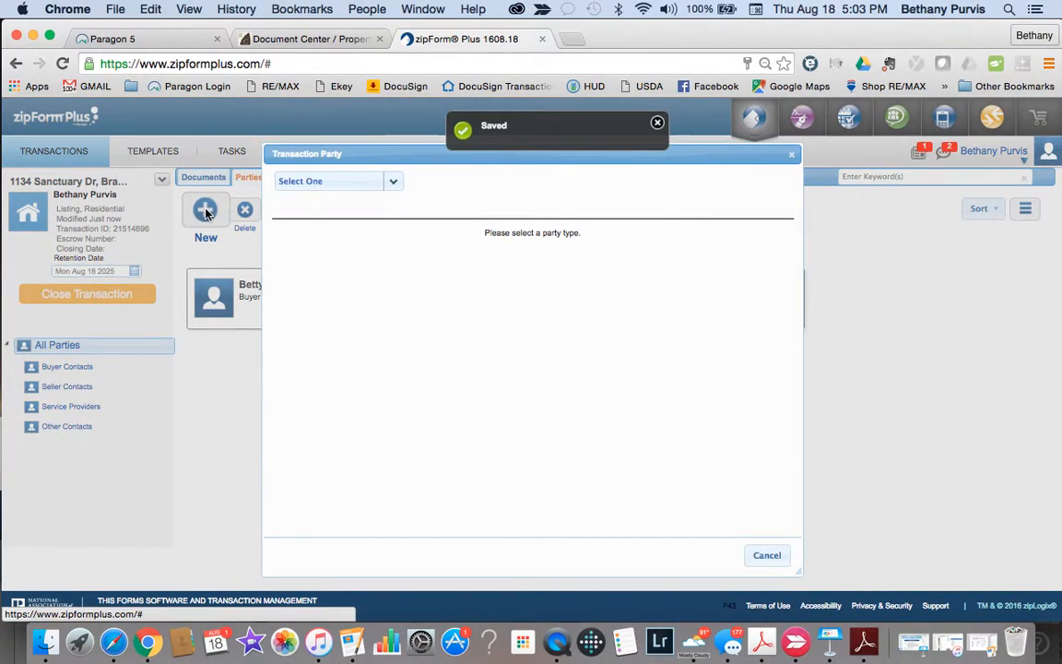
{"action": "left_click", "coordinate": [395, 184]}
{"action": "scroll", "coordinate": [365, 242], "scroll_direction": "down", "scroll_amount": 4}
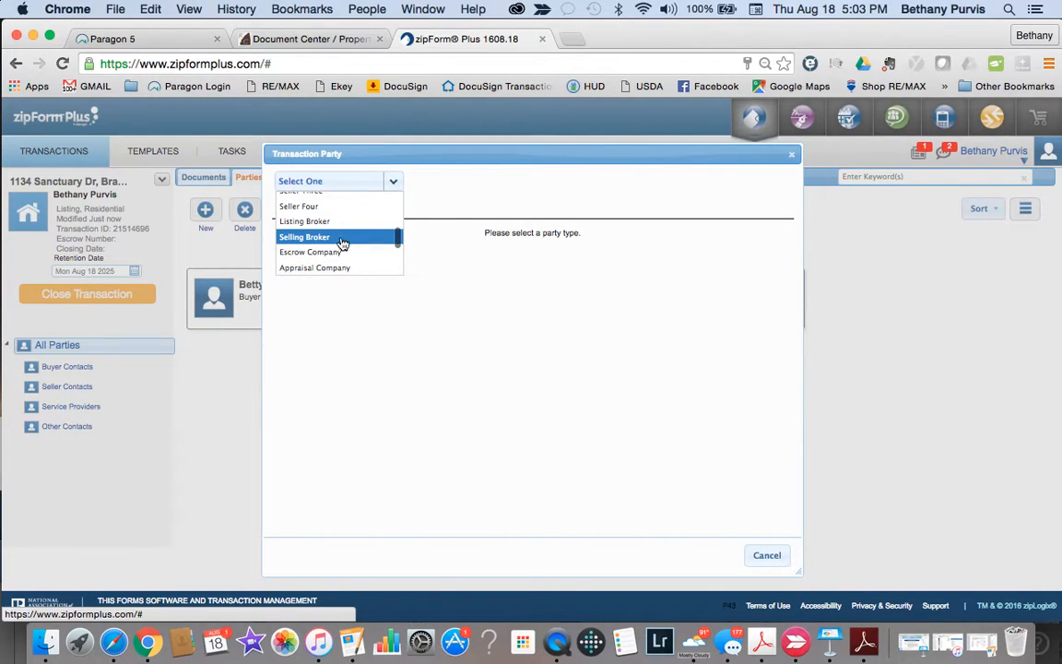
{"action": "left_click", "coordinate": [342, 241]}
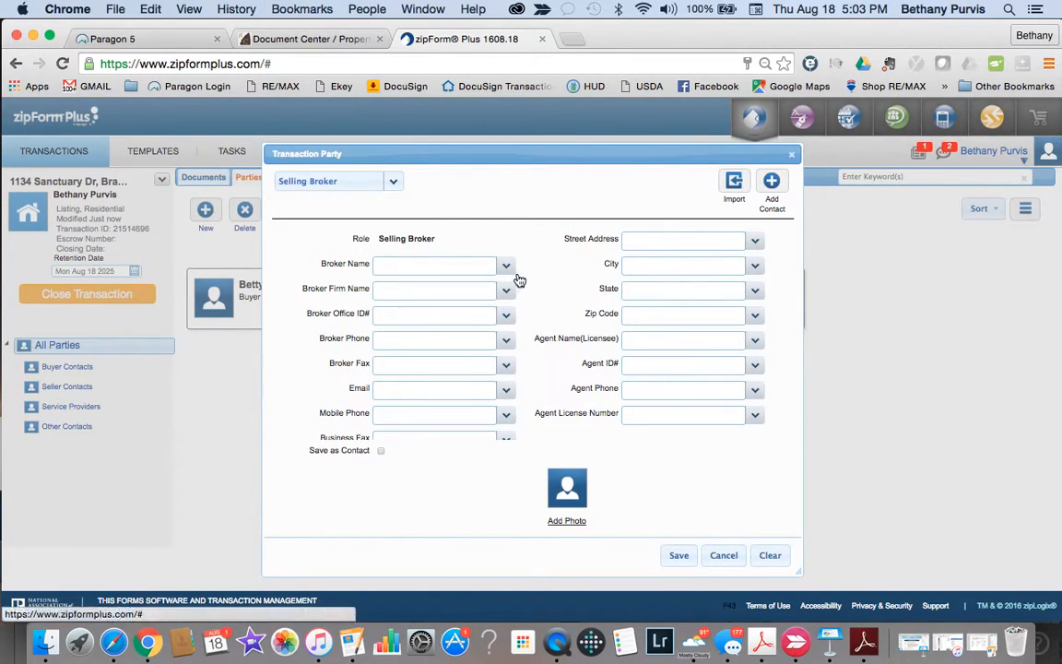
{"action": "left_click", "coordinate": [771, 180]}
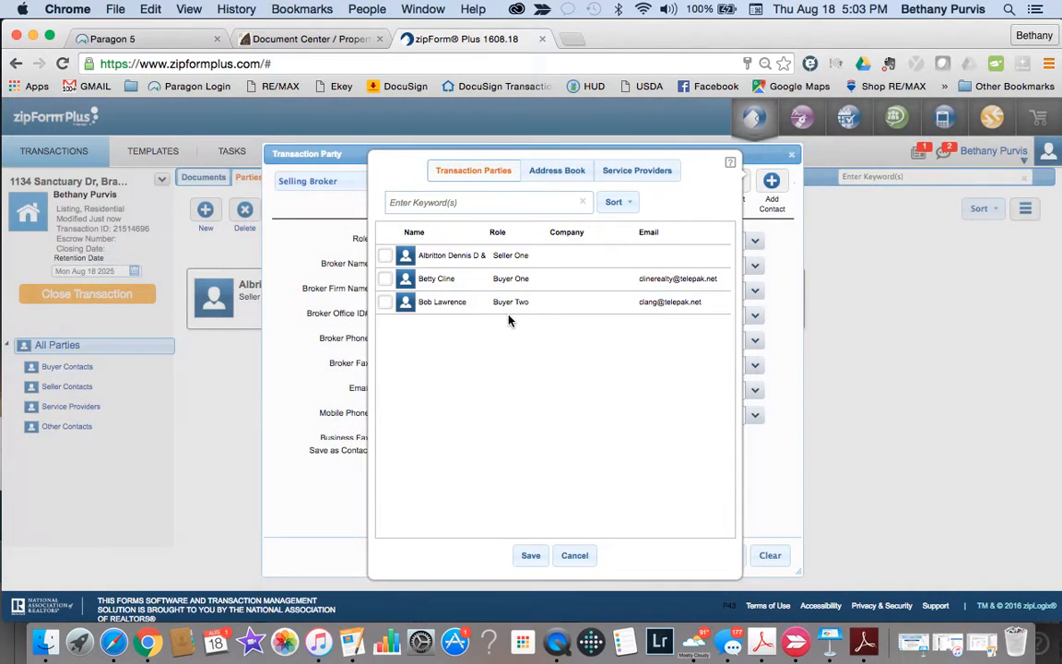
{"action": "left_click", "coordinate": [562, 176]}
{"action": "left_click", "coordinate": [386, 256]}
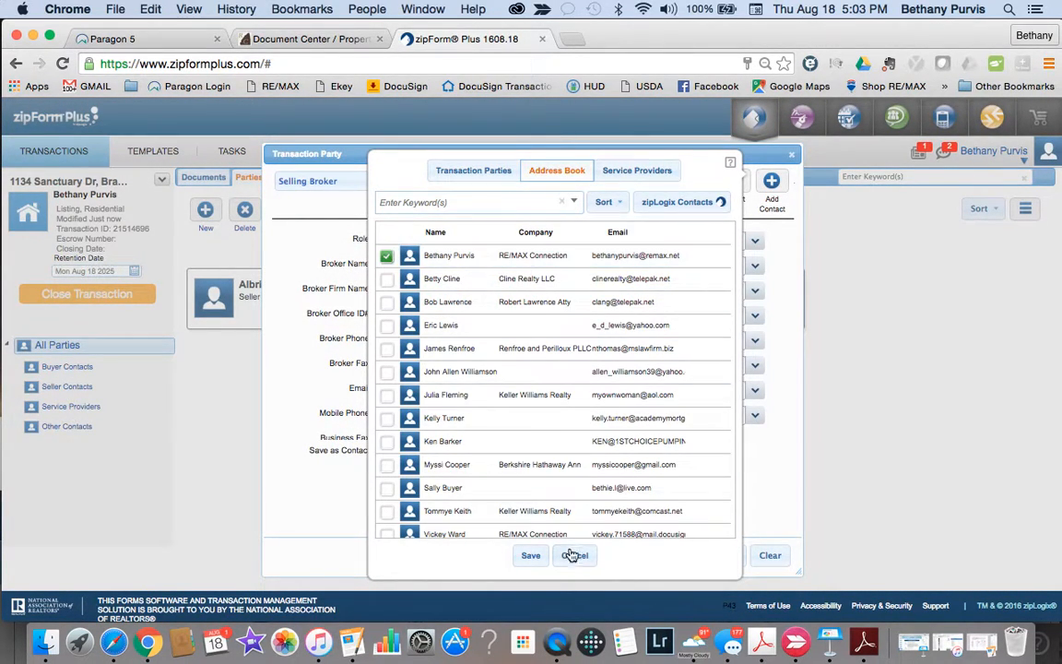
{"action": "left_click", "coordinate": [531, 554]}
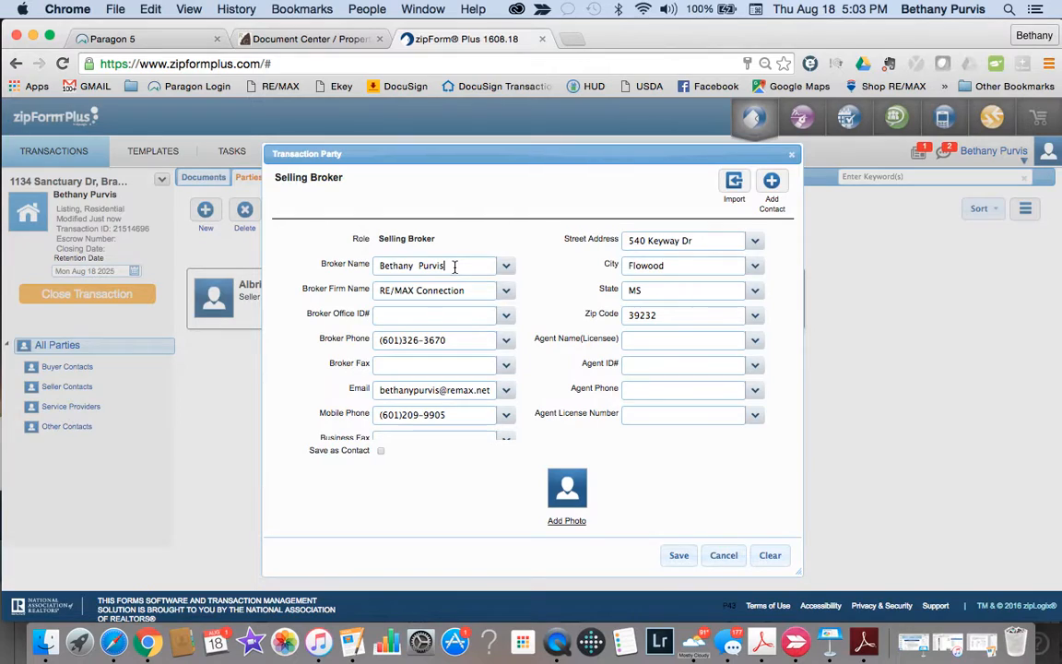
Step: Replace the broker and agent names, correct the agent phone, and save without saving as a contact
{"action": "left_click_drag", "start_coordinate": [453, 267], "coordinate": [169, 208]}
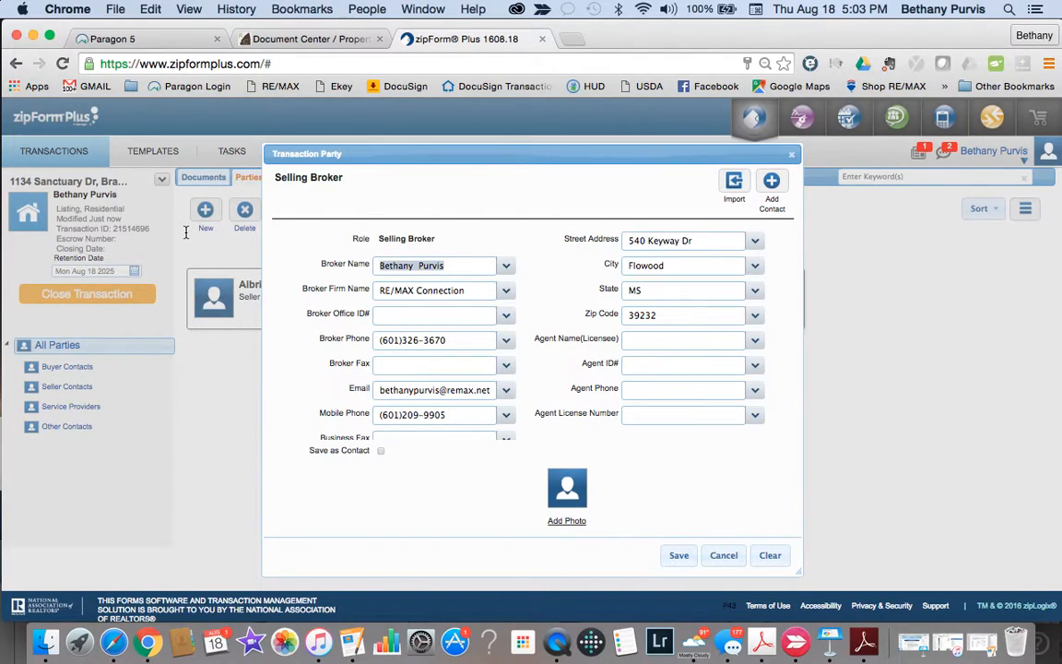
{"action": "type", "text": "Vickey"}
{"action": "left_click", "coordinate": [690, 391]}
{"action": "type", "text": "6010"}
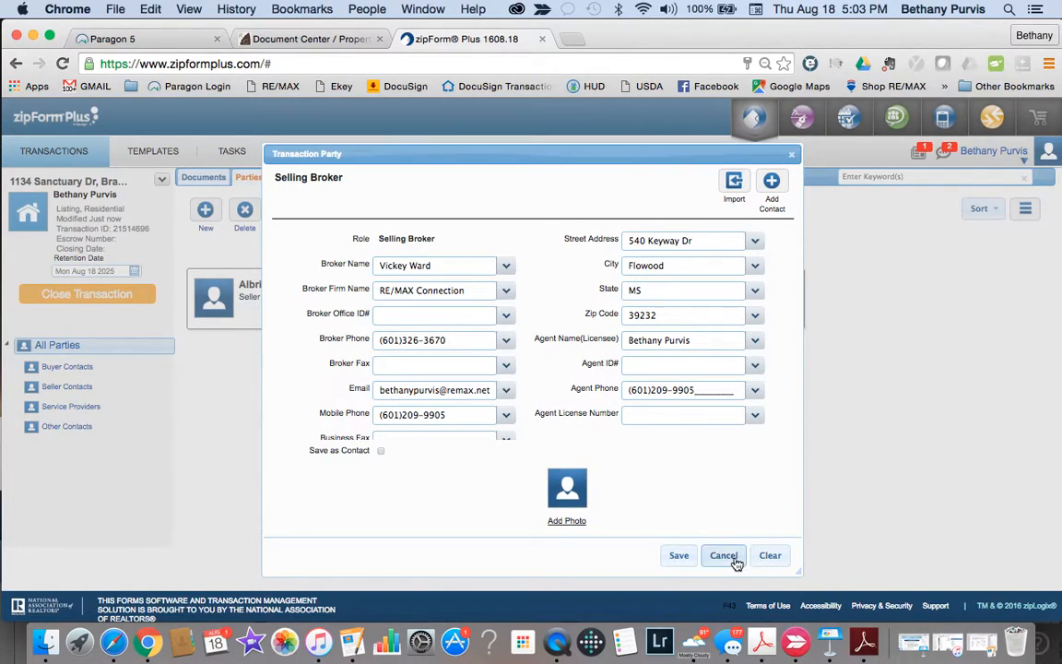
{"action": "left_click", "coordinate": [688, 484]}
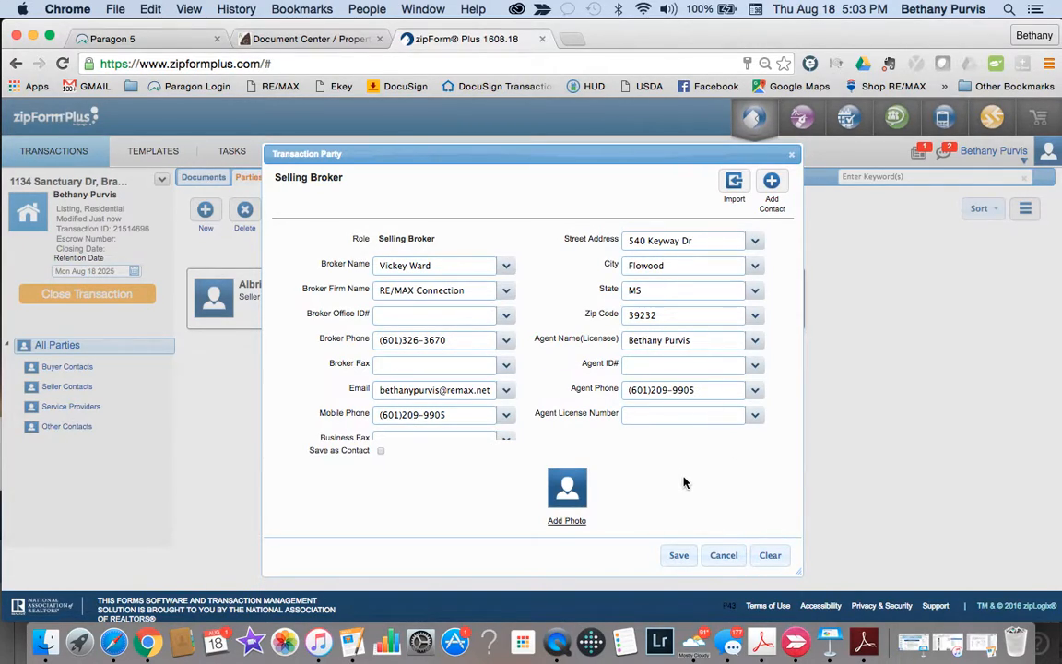
{"action": "left_click", "coordinate": [380, 450]}
{"action": "left_click", "coordinate": [677, 560]}
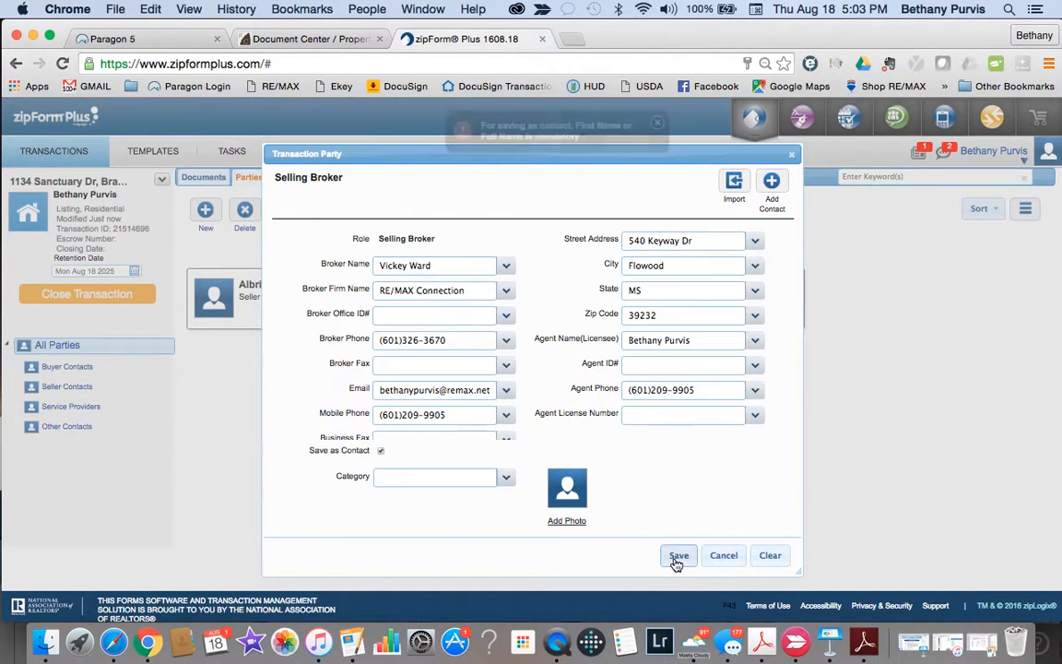
{"action": "left_click", "coordinate": [658, 125]}
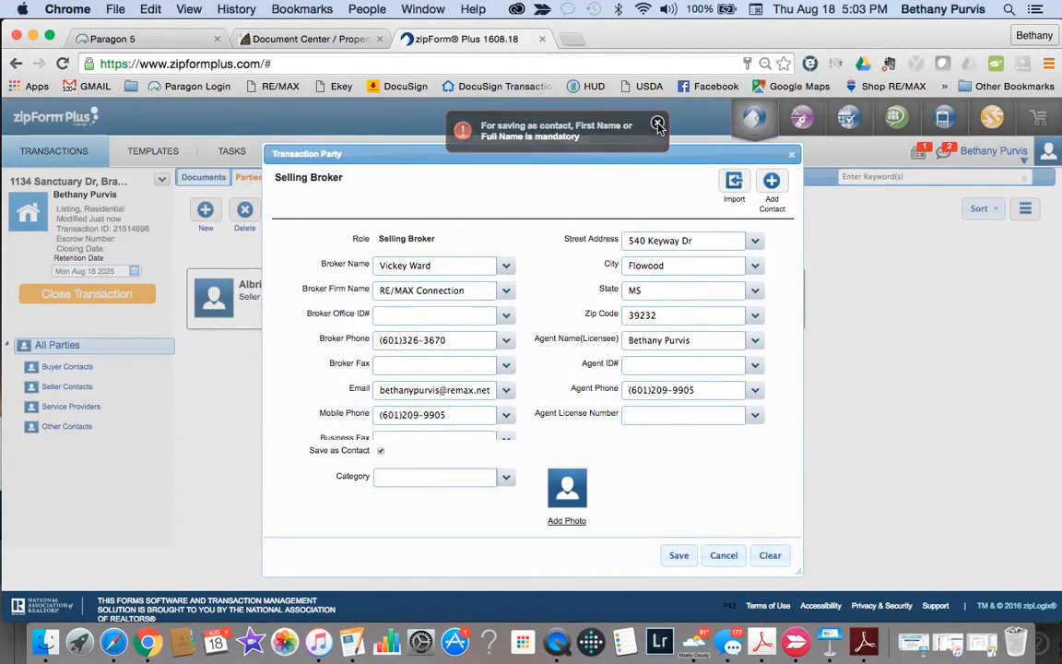
{"action": "left_click", "coordinate": [381, 450]}
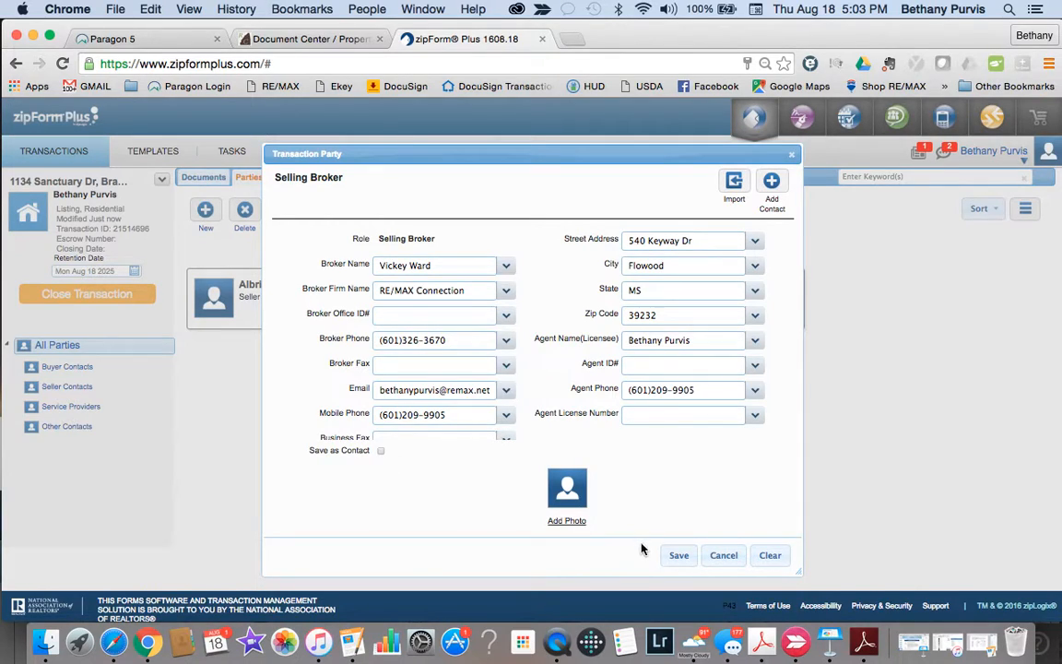
{"action": "left_click", "coordinate": [678, 556]}
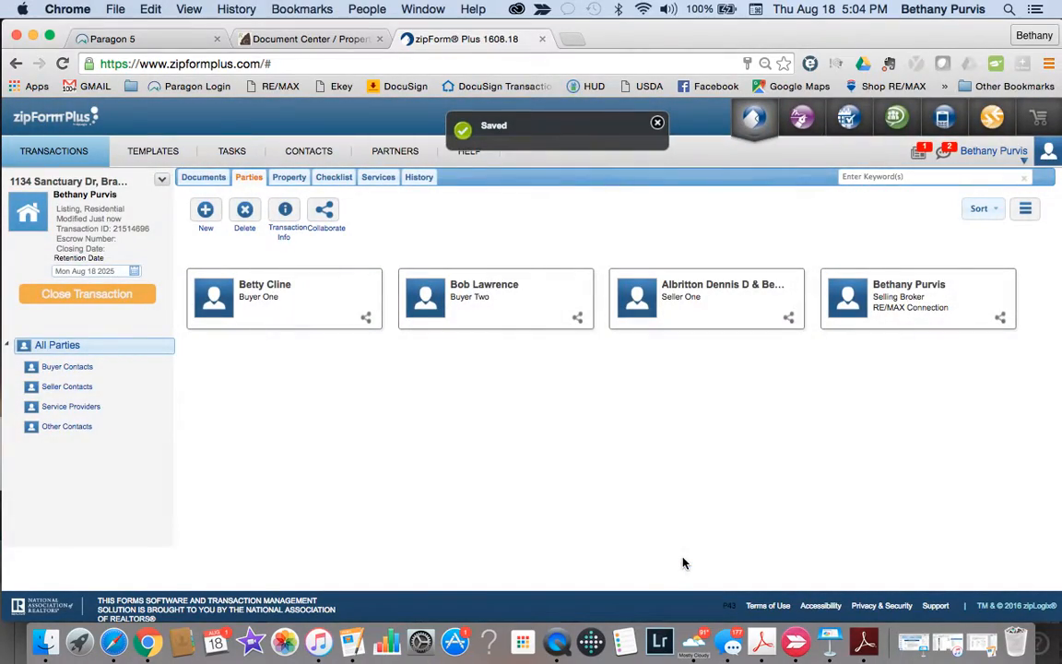
Step: Open the Contract for the Sale and Purchase of Real Estate and scroll to section 11, Special Provisions
{"action": "left_click", "coordinate": [204, 177]}
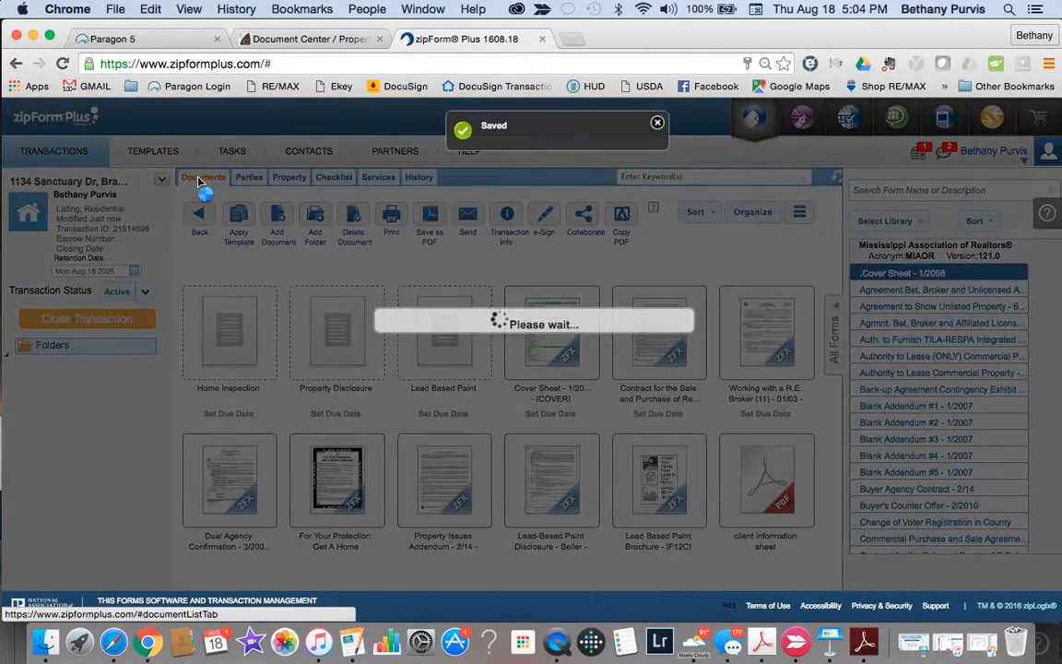
{"action": "left_click", "coordinate": [657, 346]}
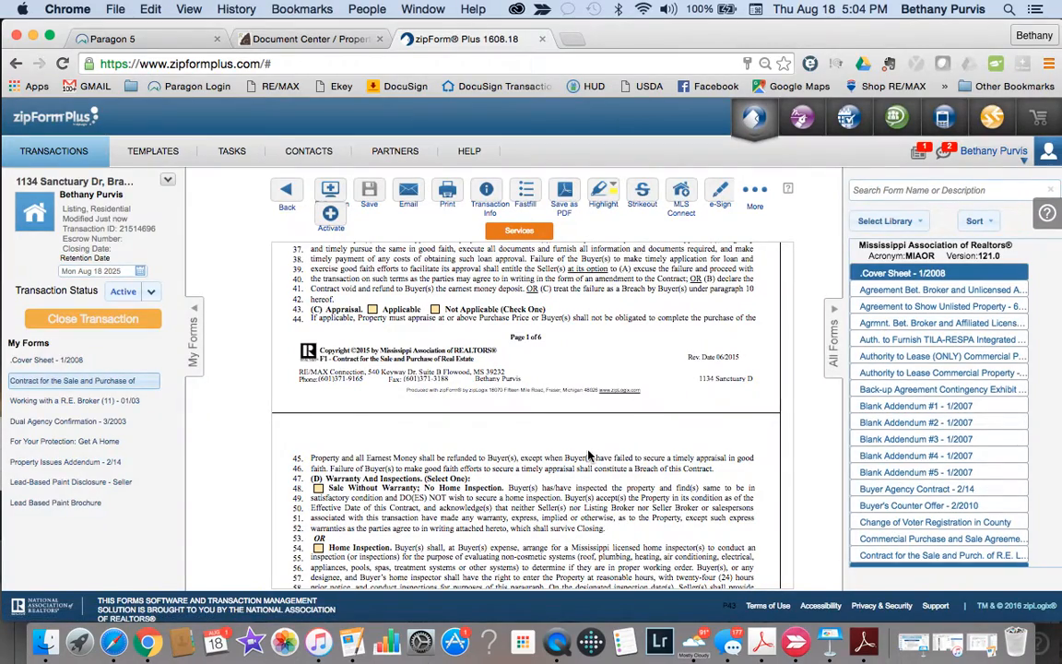
{"action": "scroll", "coordinate": [528, 404], "scroll_direction": "down", "scroll_amount": 3}
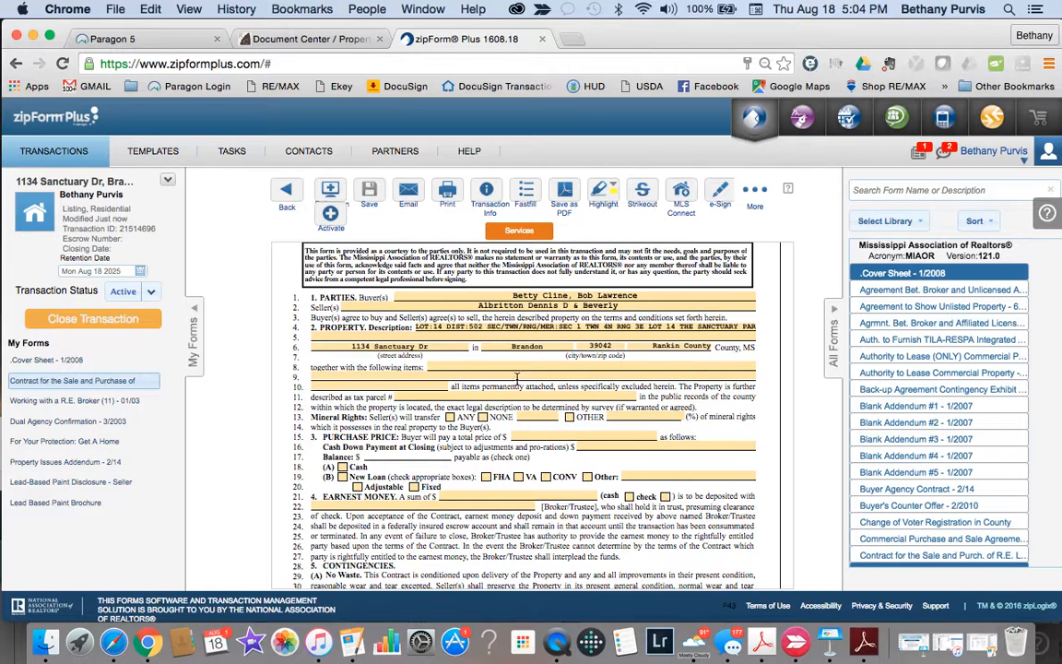
{"action": "scroll", "coordinate": [480, 455], "scroll_direction": "down", "scroll_amount": 10}
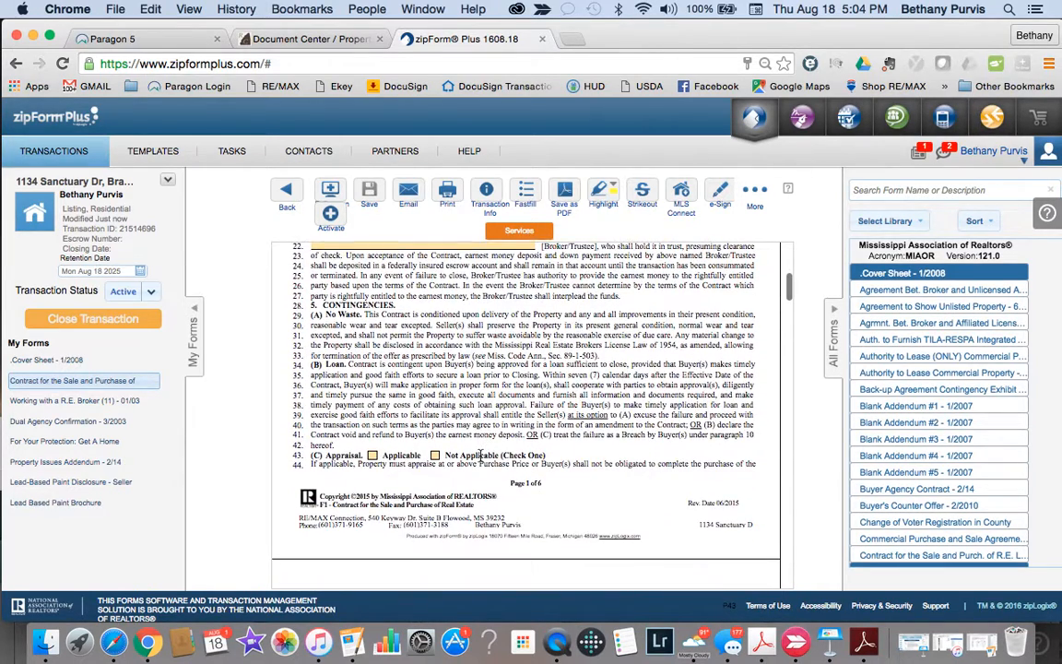
{"action": "scroll", "coordinate": [480, 455], "scroll_direction": "down", "scroll_amount": 15}
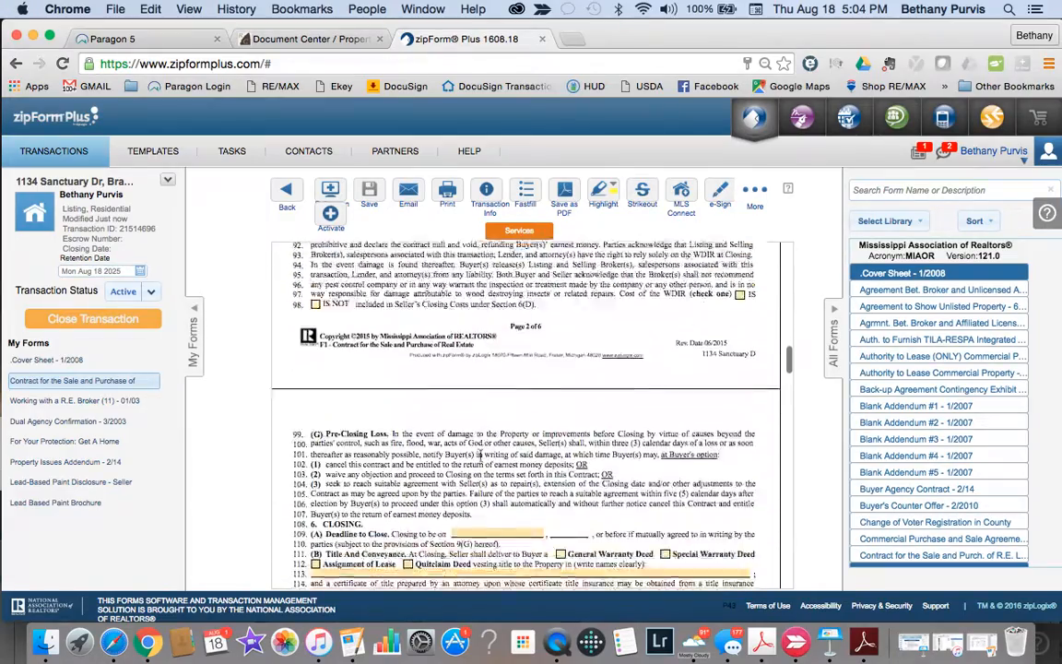
{"action": "scroll", "coordinate": [481, 456], "scroll_direction": "down", "scroll_amount": 10}
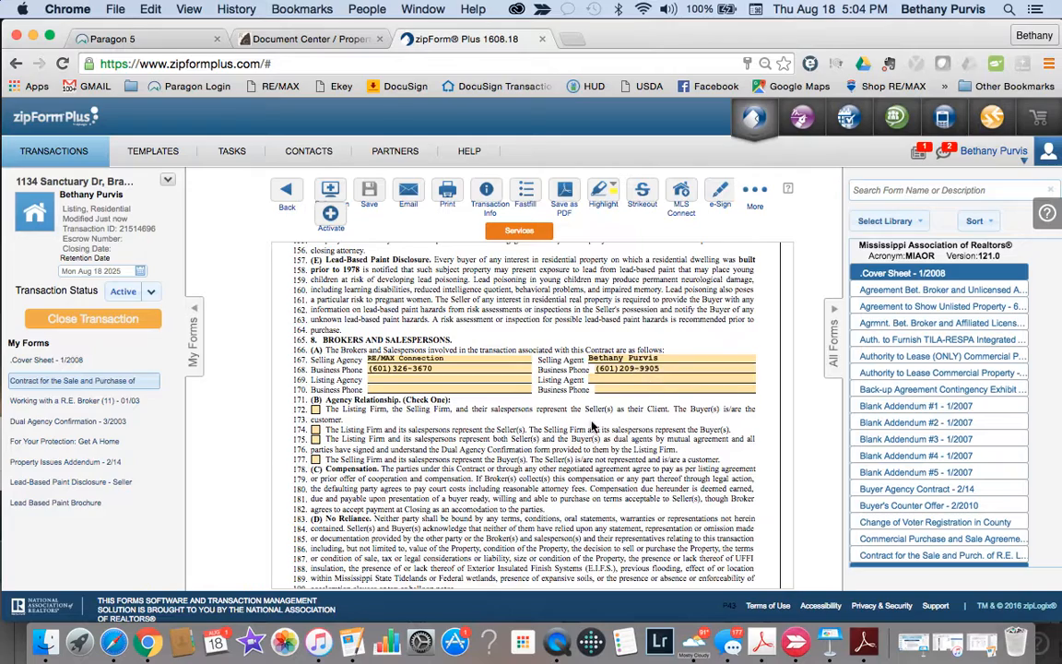
{"action": "scroll", "coordinate": [595, 422], "scroll_direction": "down", "scroll_amount": 12}
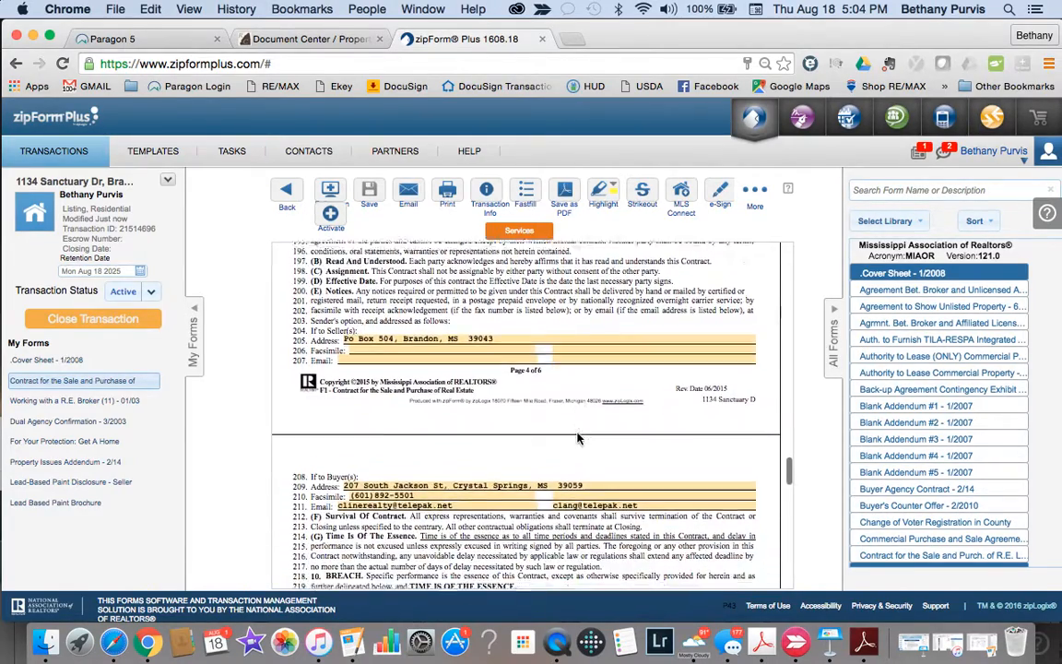
{"action": "scroll", "coordinate": [578, 439], "scroll_direction": "down", "scroll_amount": 2}
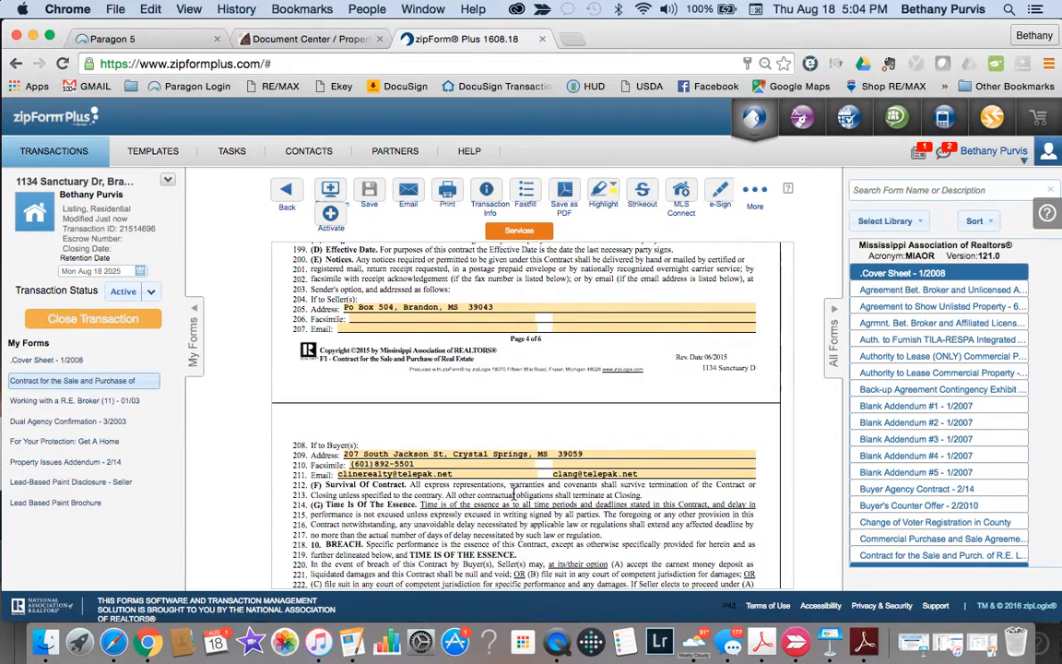
{"action": "scroll", "coordinate": [513, 496], "scroll_direction": "down", "scroll_amount": 10}
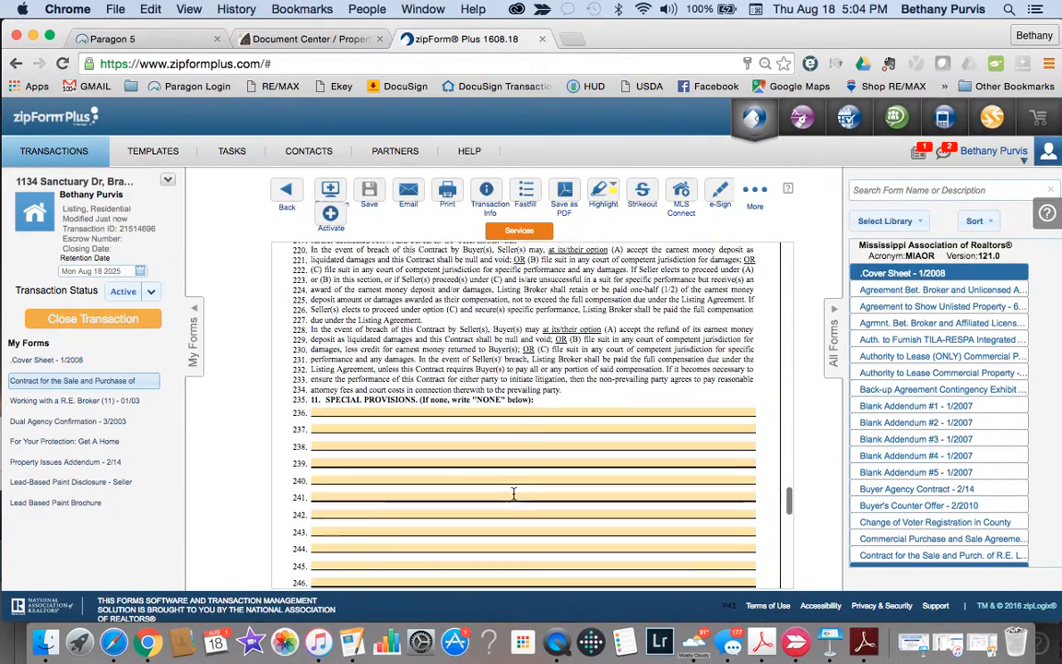
Step: Insert the Buyer's Addendum HVAC clause from the clause library into Special Provisions
{"action": "left_click", "coordinate": [351, 412]}
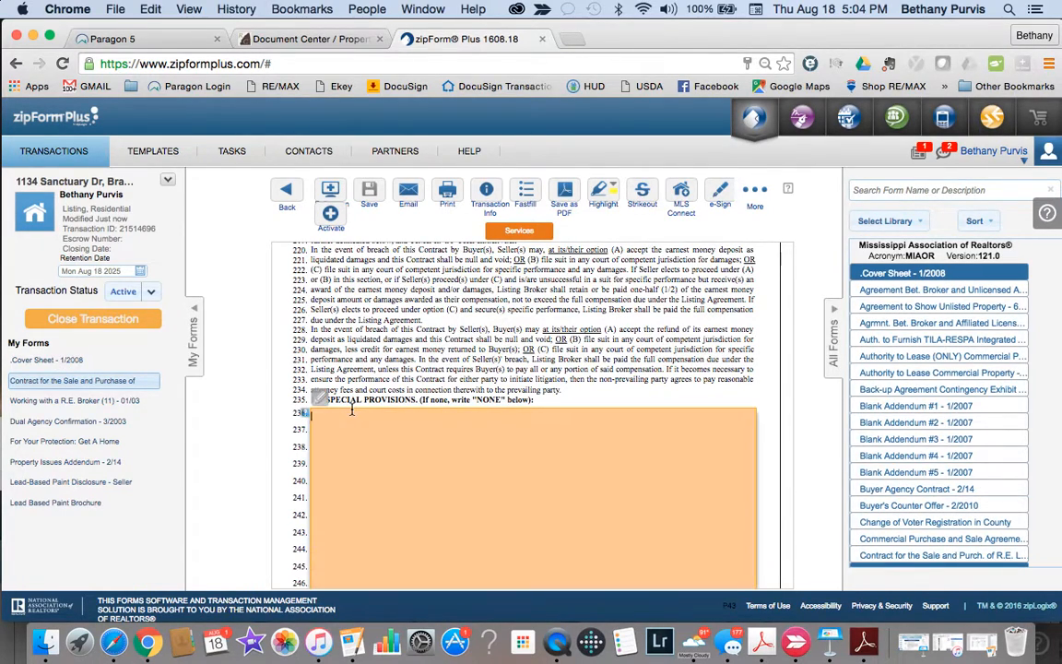
{"action": "left_click", "coordinate": [318, 403]}
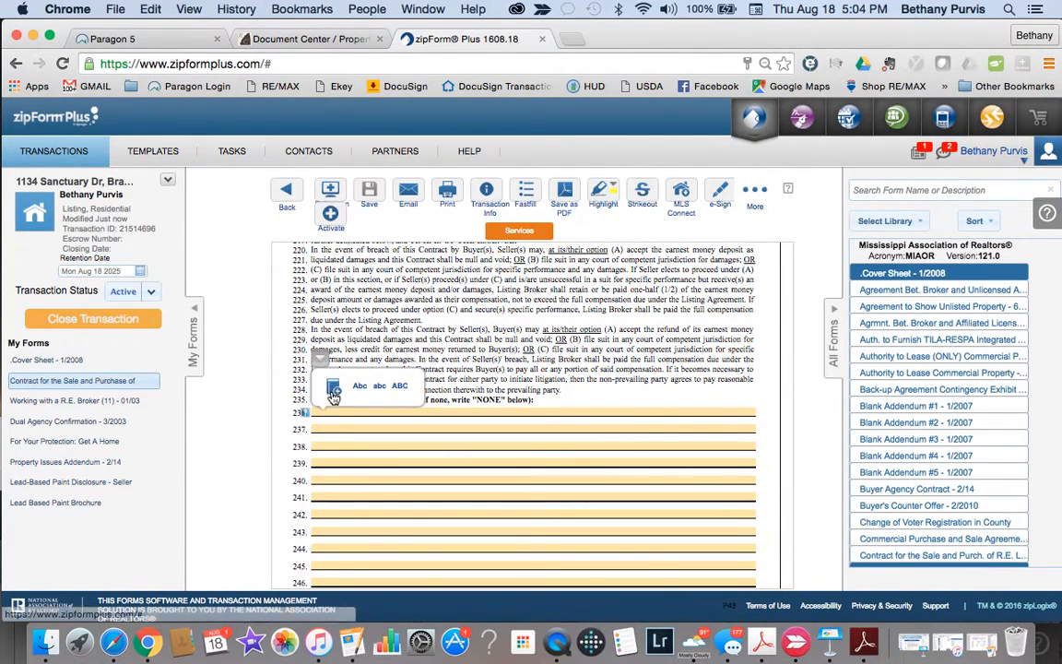
{"action": "left_click", "coordinate": [335, 386]}
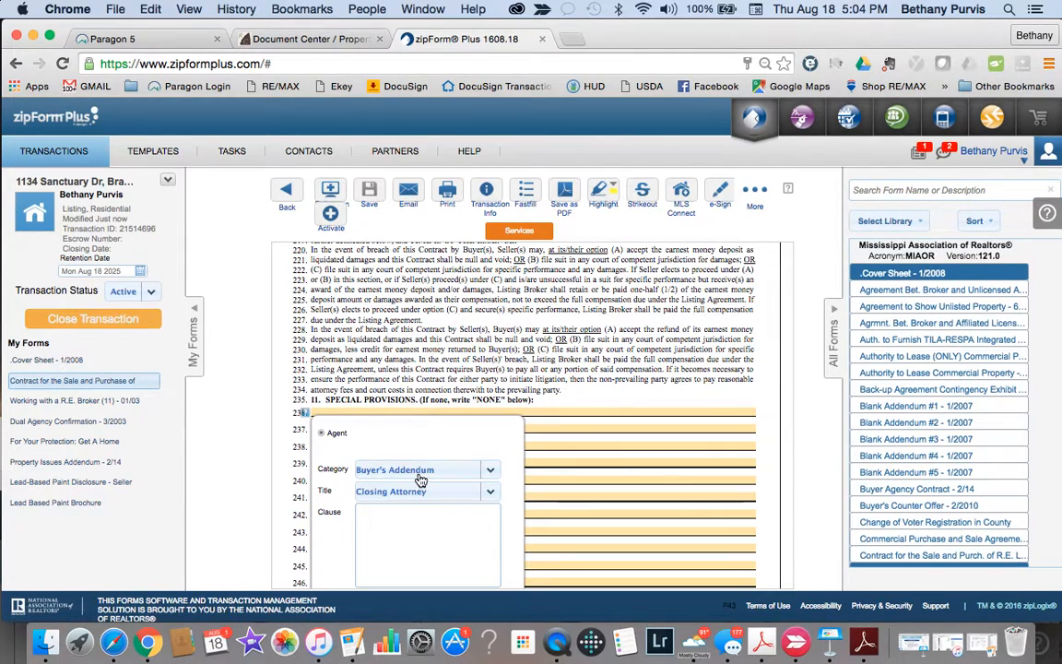
{"action": "scroll", "coordinate": [420, 482], "scroll_direction": "down", "scroll_amount": 5}
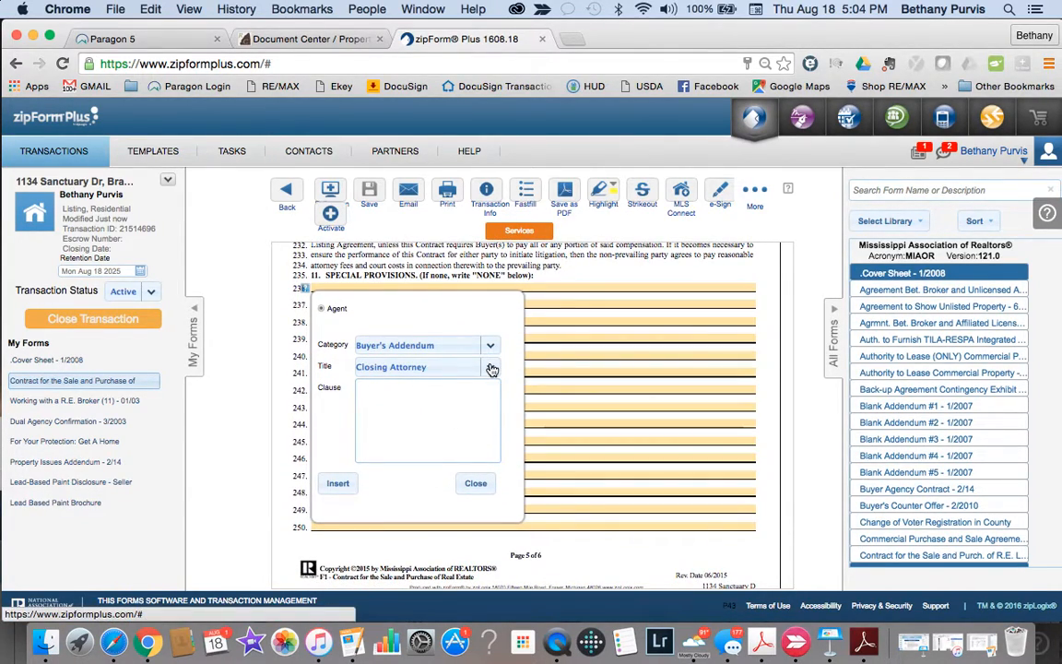
{"action": "left_click", "coordinate": [490, 367]}
{"action": "scroll", "coordinate": [465, 421], "scroll_direction": "down", "scroll_amount": 10}
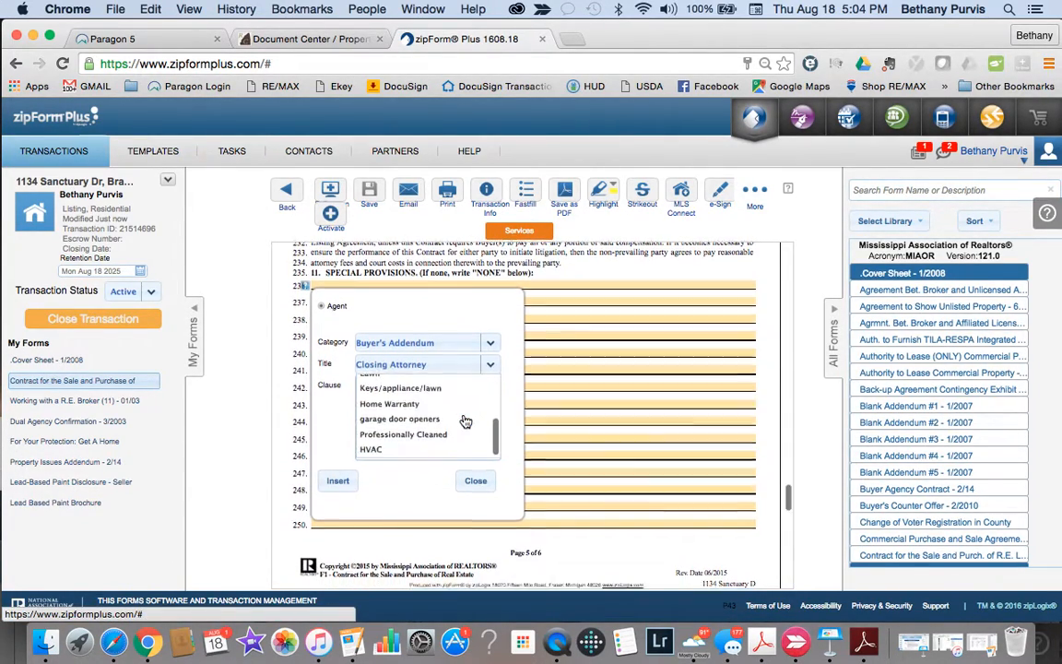
{"action": "left_click", "coordinate": [412, 423]}
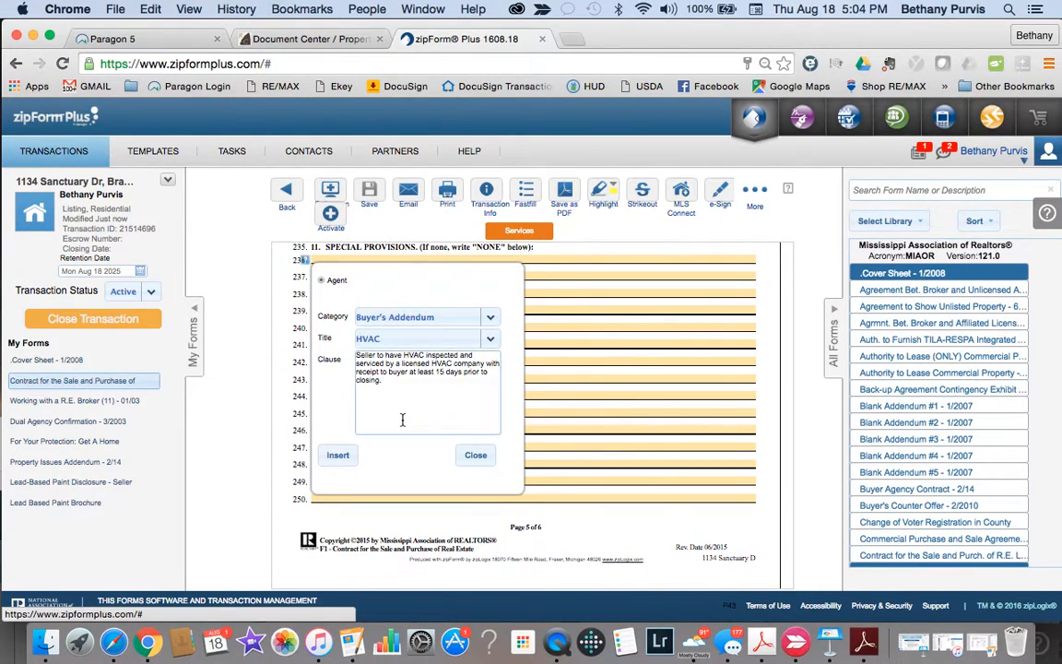
{"action": "left_click", "coordinate": [339, 456]}
Step: Number the HVAC clause as item 1 and add a placeholder item 2 below it
{"action": "scroll", "coordinate": [422, 362], "scroll_direction": "up", "scroll_amount": 2}
{"action": "left_click", "coordinate": [314, 338]}
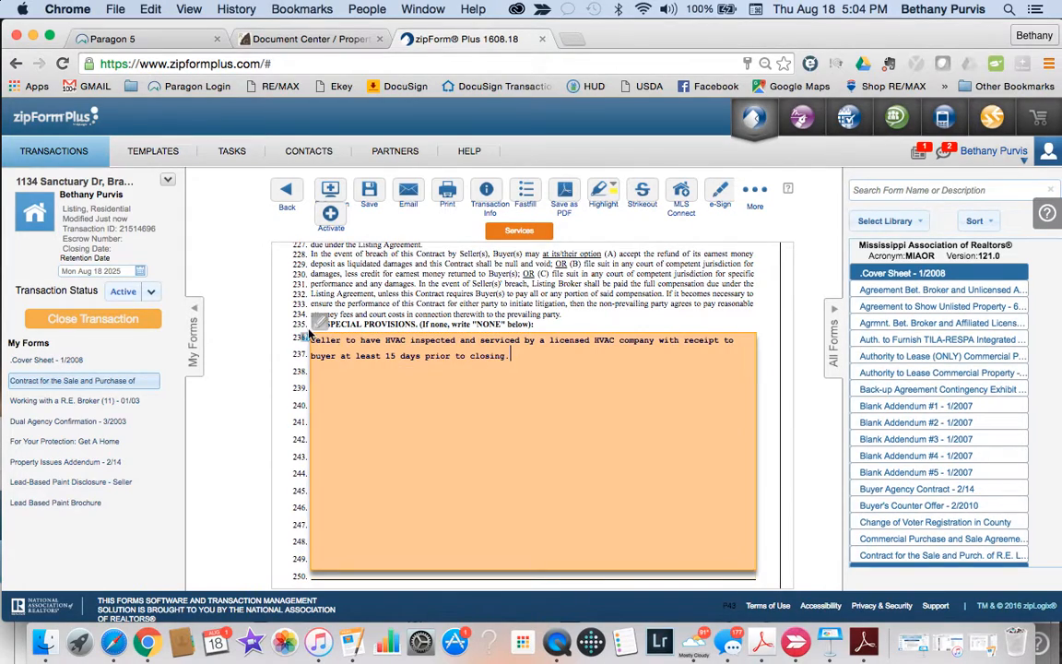
{"action": "type", "text": "1."}
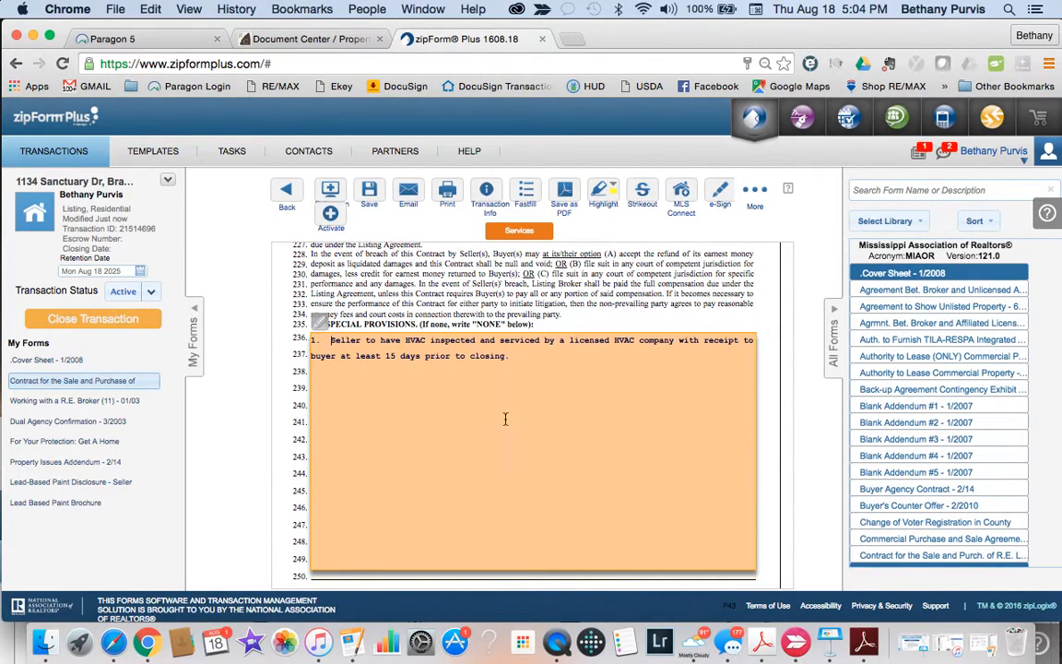
{"action": "key", "text": "Return"}
{"action": "type", "text": "2.  ksdjflaj' "}
{"action": "type", "text": "lksjd;fljk"}
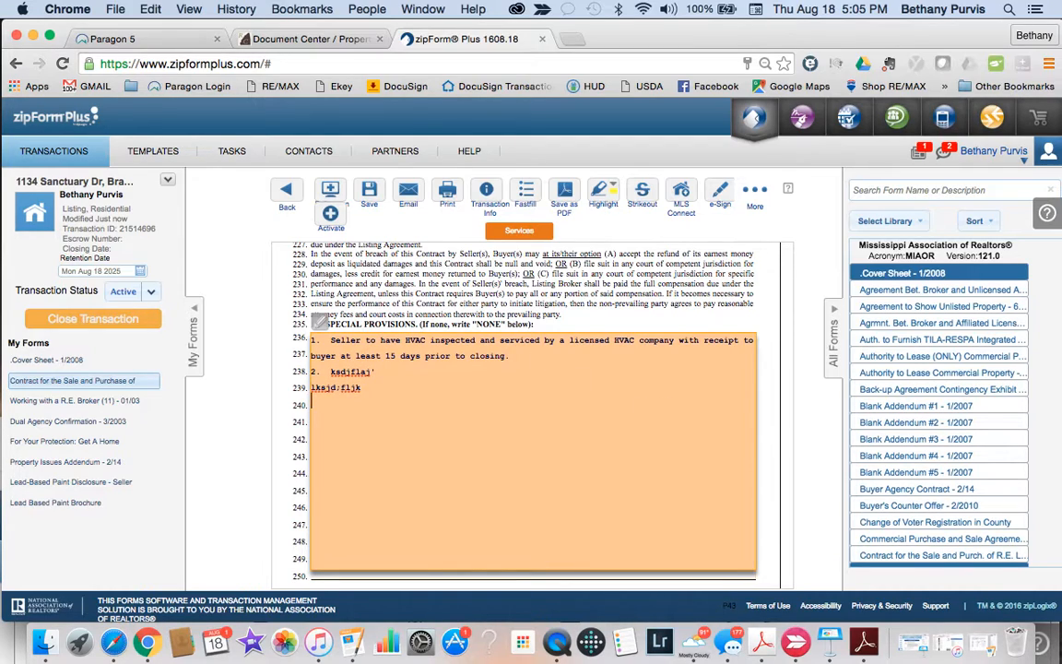
{"action": "left_click", "coordinate": [679, 298]}
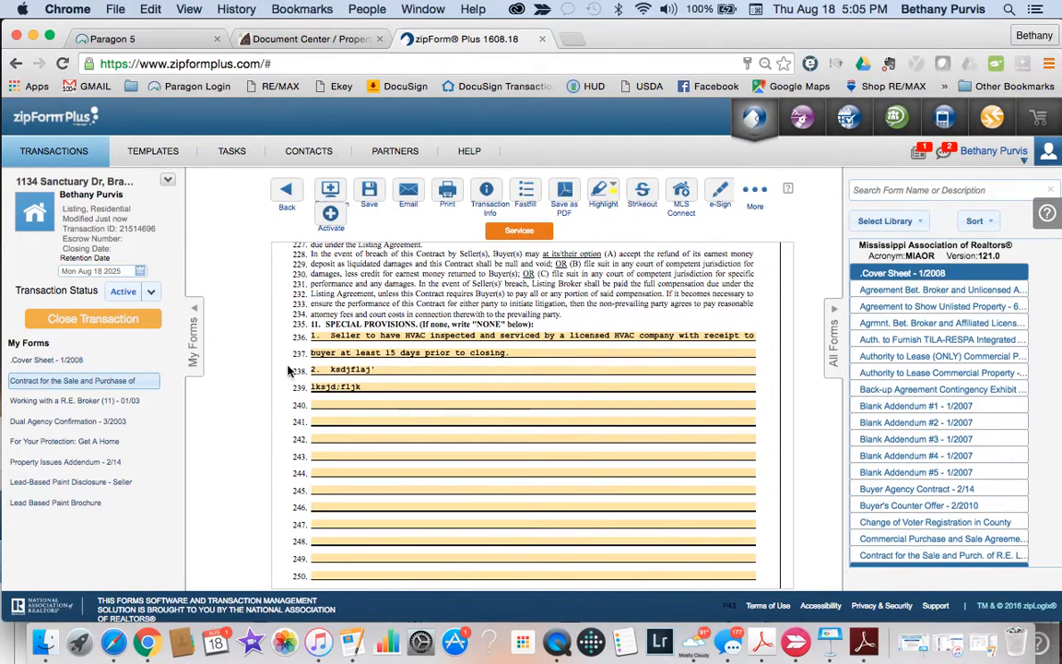
{"action": "scroll", "coordinate": [633, 456], "scroll_direction": "down", "scroll_amount": 5}
{"action": "scroll", "coordinate": [634, 457], "scroll_direction": "down", "scroll_amount": 6}
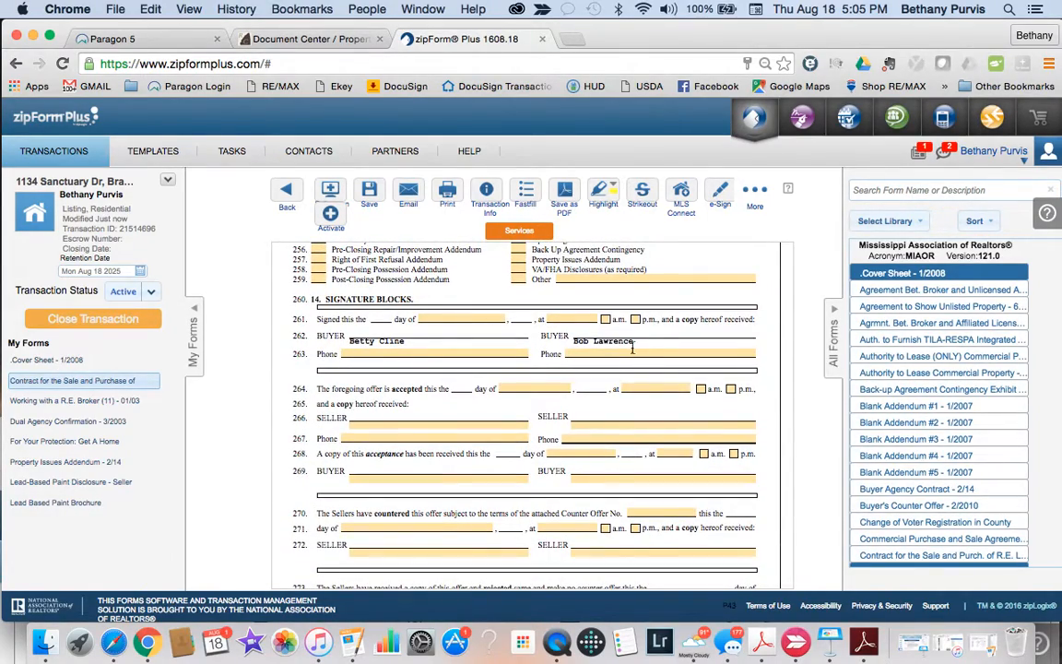
Step: Clear the stray page selection and save the contract, returning to the document thumbnails
{"action": "left_click_drag", "start_coordinate": [597, 199], "coordinate": [675, 44]}
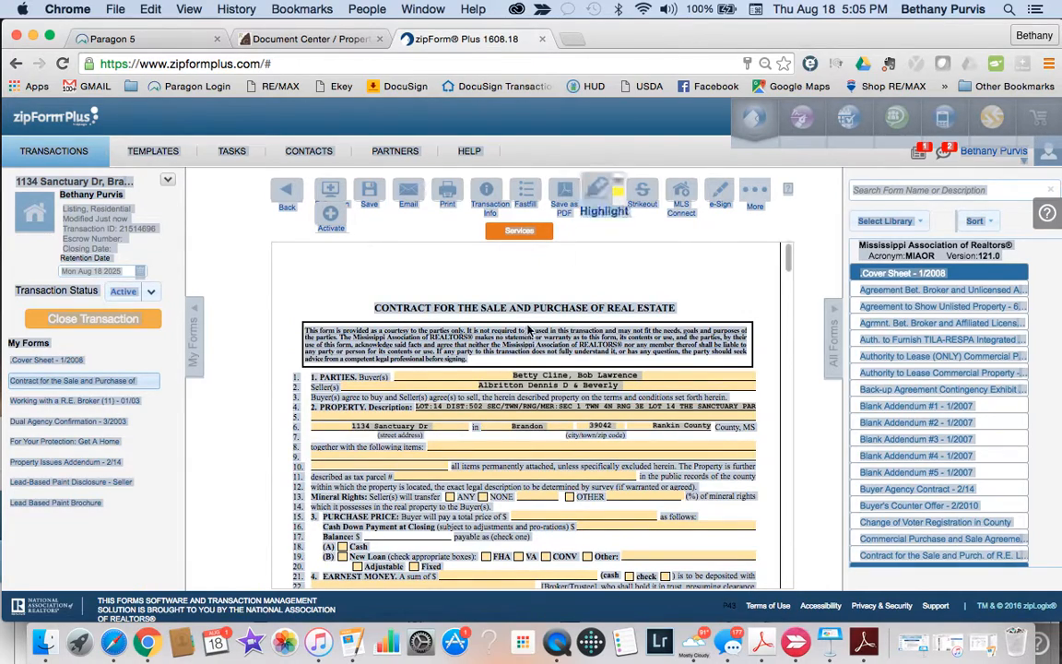
{"action": "scroll", "coordinate": [480, 470], "scroll_direction": "down", "scroll_amount": 8}
{"action": "left_click", "coordinate": [275, 190]}
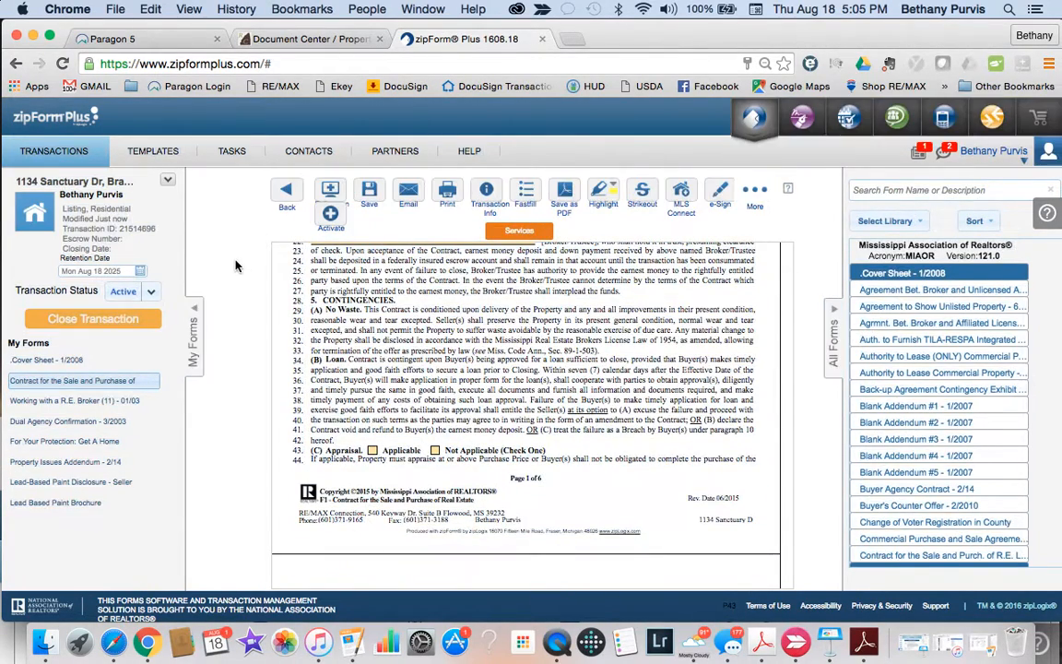
{"action": "left_click", "coordinate": [287, 193]}
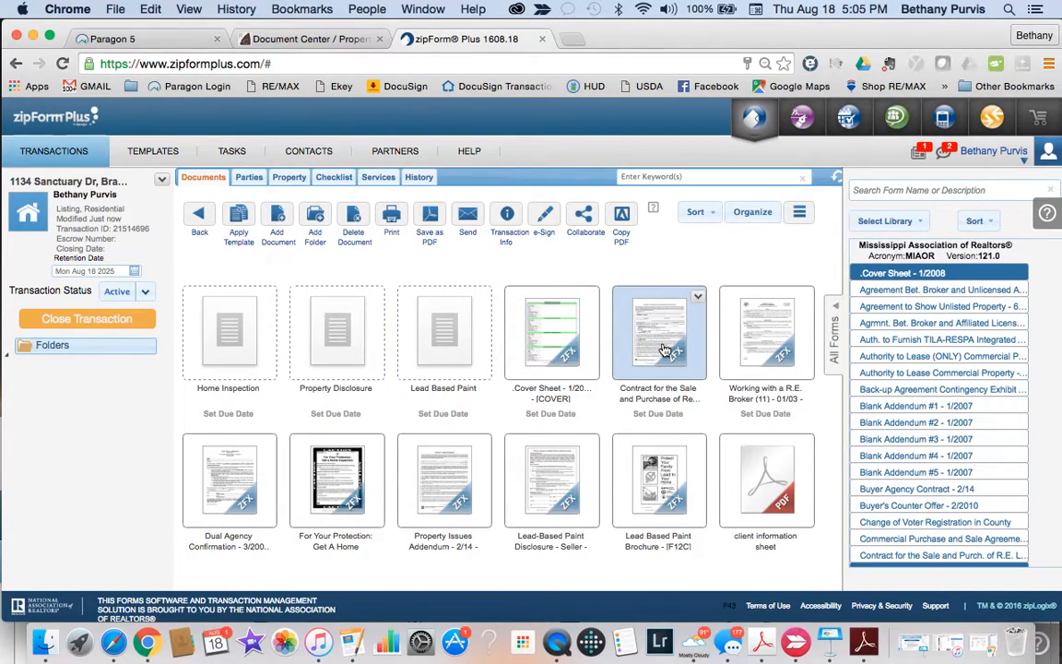
Step: In the Working with a R.E. Broker form, fill the Licensee field and company 'RE/MAX Connection'
{"action": "double_click", "coordinate": [772, 342]}
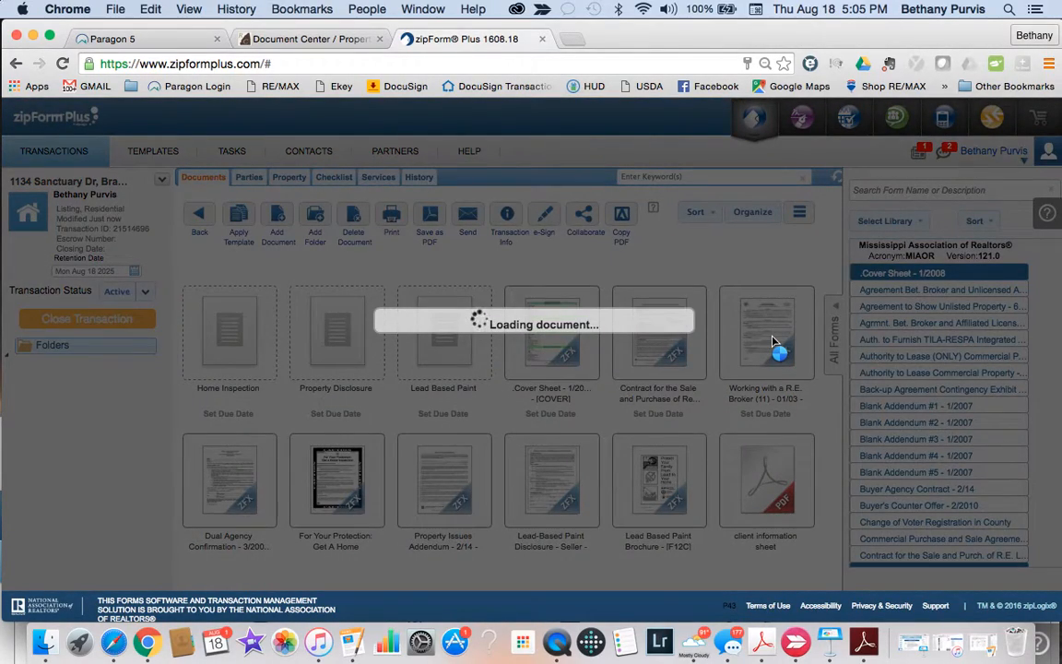
{"action": "scroll", "coordinate": [532, 474], "scroll_direction": "down", "scroll_amount": 10}
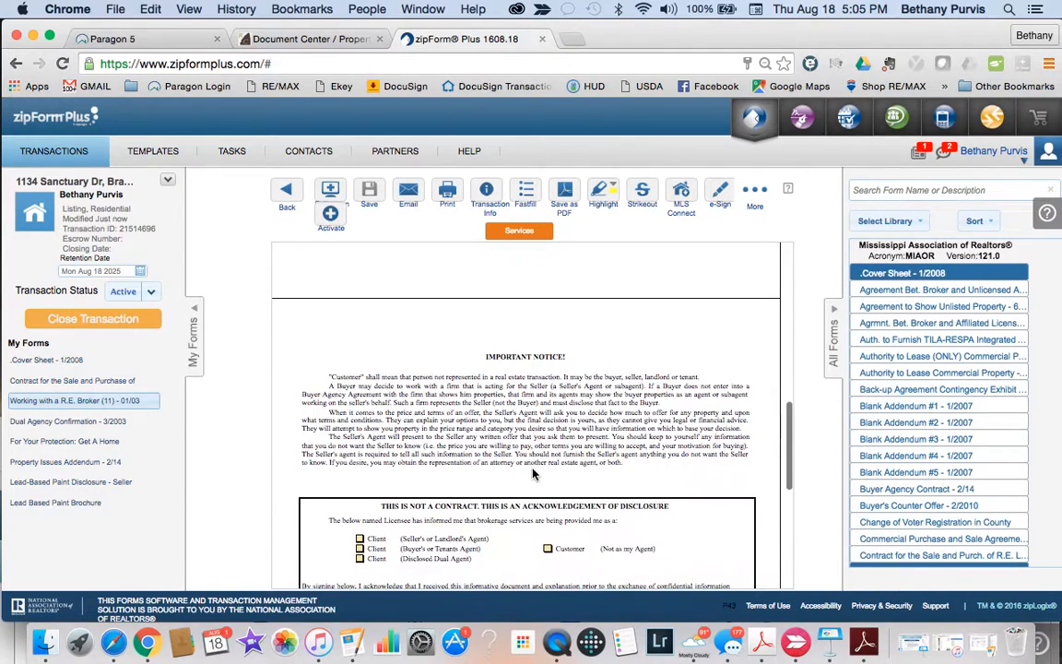
{"action": "scroll", "coordinate": [533, 474], "scroll_direction": "up", "scroll_amount": 3}
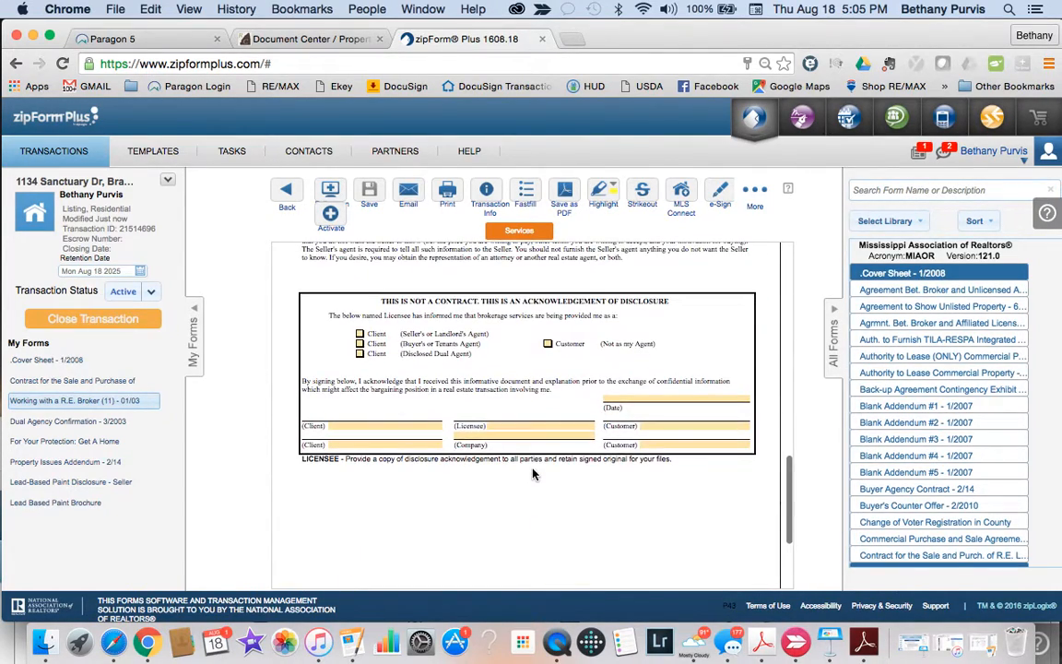
{"action": "left_click", "coordinate": [511, 425]}
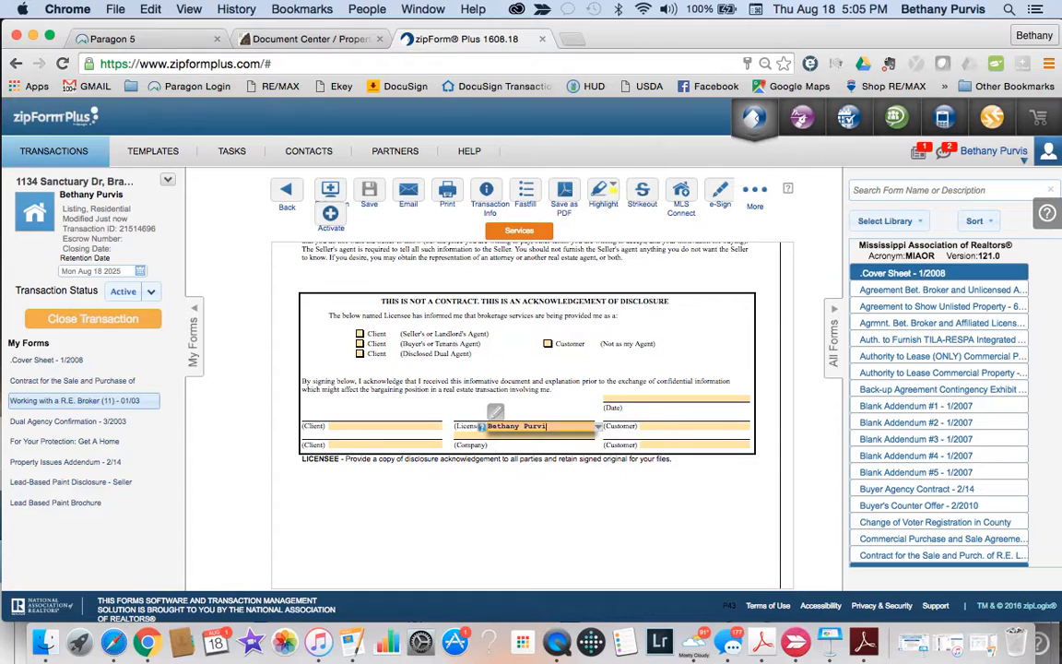
{"action": "left_click", "coordinate": [473, 436]}
{"action": "type", "text": "RE/MAX"}
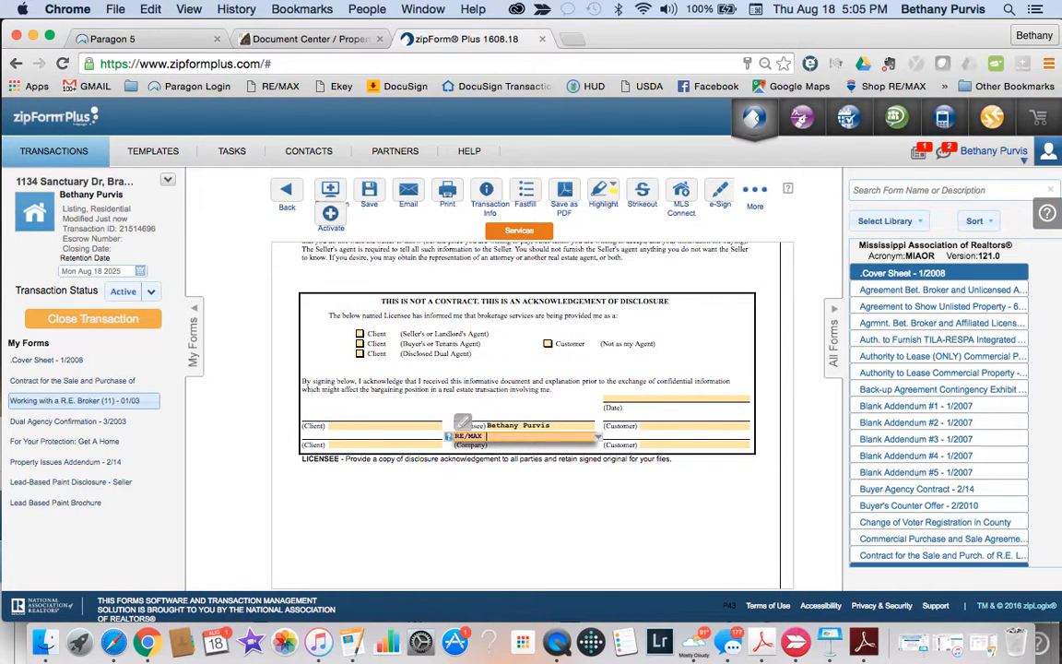
{"action": "type", "text": " Connection"}
{"action": "left_click", "coordinate": [536, 574]}
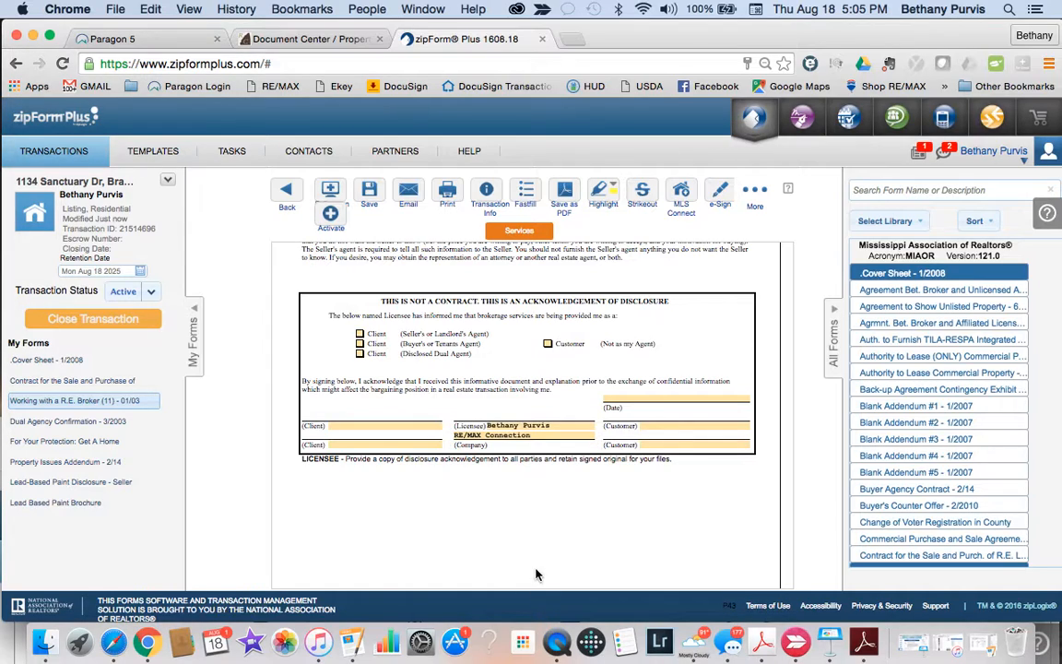
Step: Tick the Disclosed Dual Agent client box and save the broker form
{"action": "left_click", "coordinate": [361, 355]}
{"action": "scroll", "coordinate": [452, 524], "scroll_direction": "down", "scroll_amount": 3}
{"action": "scroll", "coordinate": [452, 524], "scroll_direction": "up", "scroll_amount": 8}
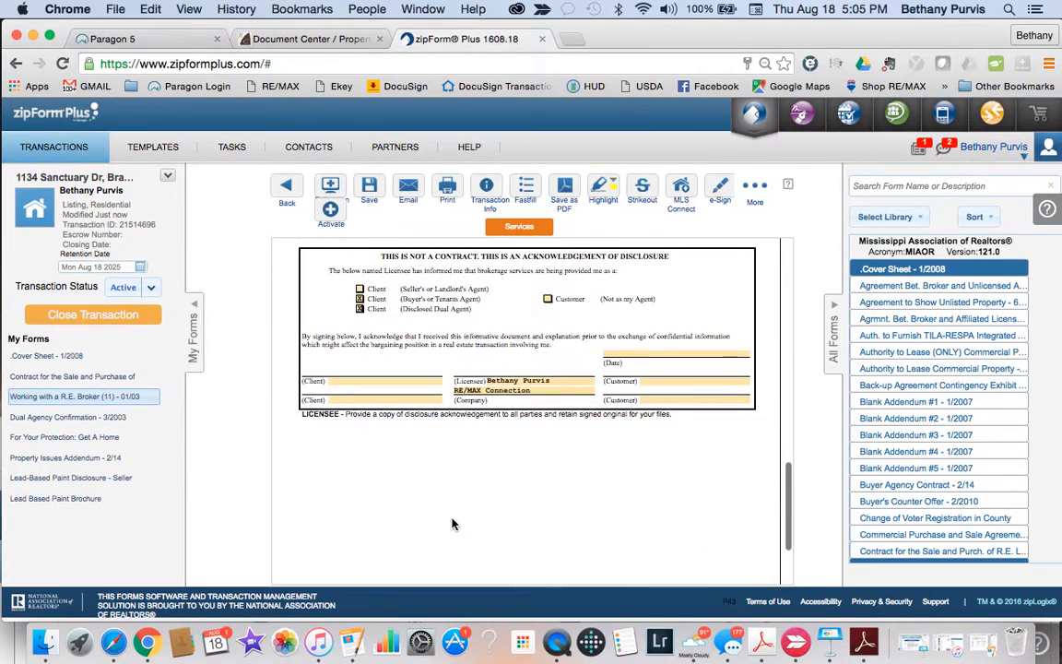
{"action": "left_click", "coordinate": [287, 193]}
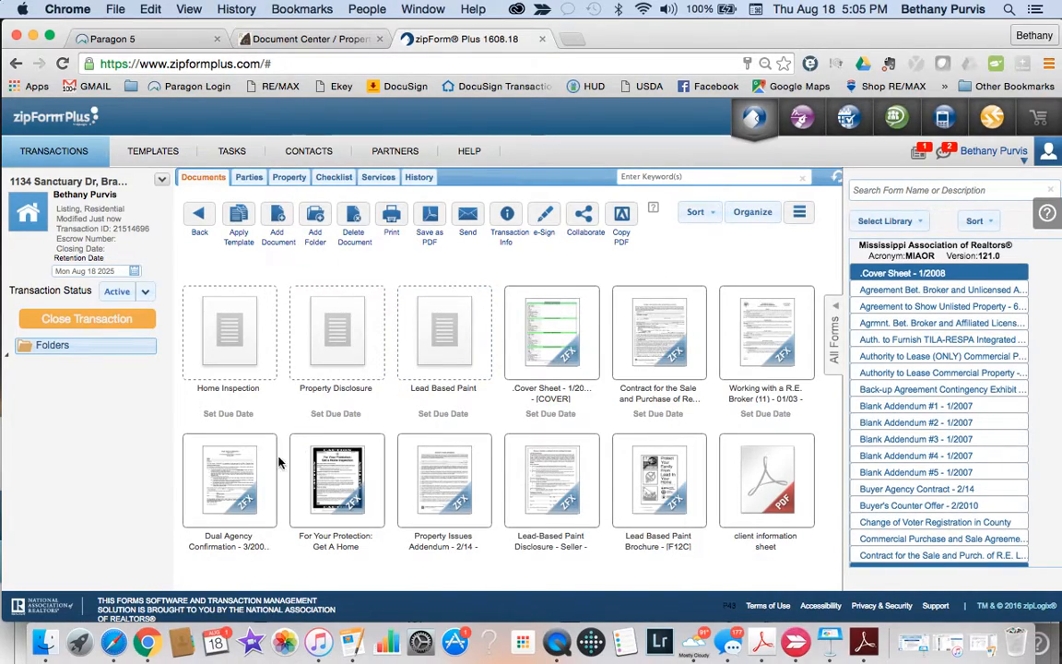
{"action": "left_click", "coordinate": [235, 495]}
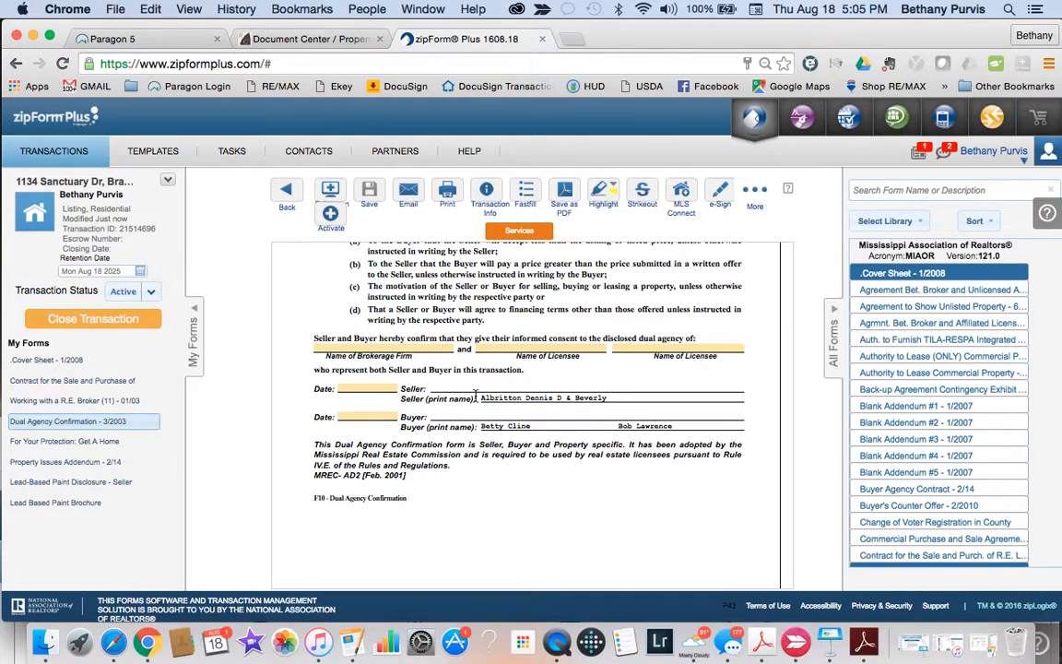
{"action": "scroll", "coordinate": [443, 406], "scroll_direction": "up", "scroll_amount": 10}
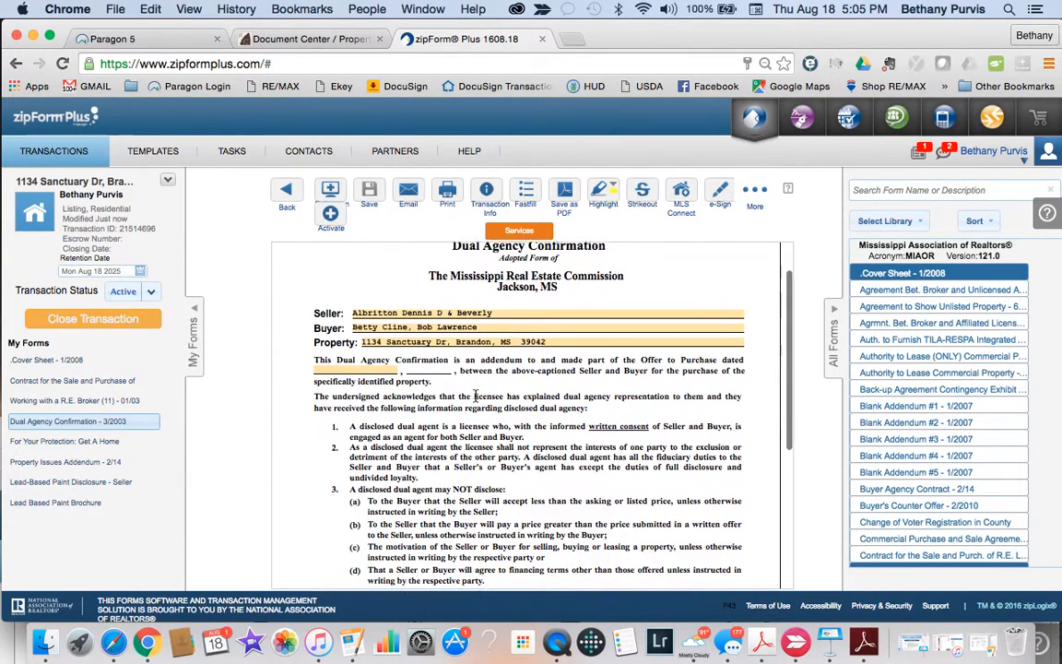
{"action": "left_click", "coordinate": [287, 191]}
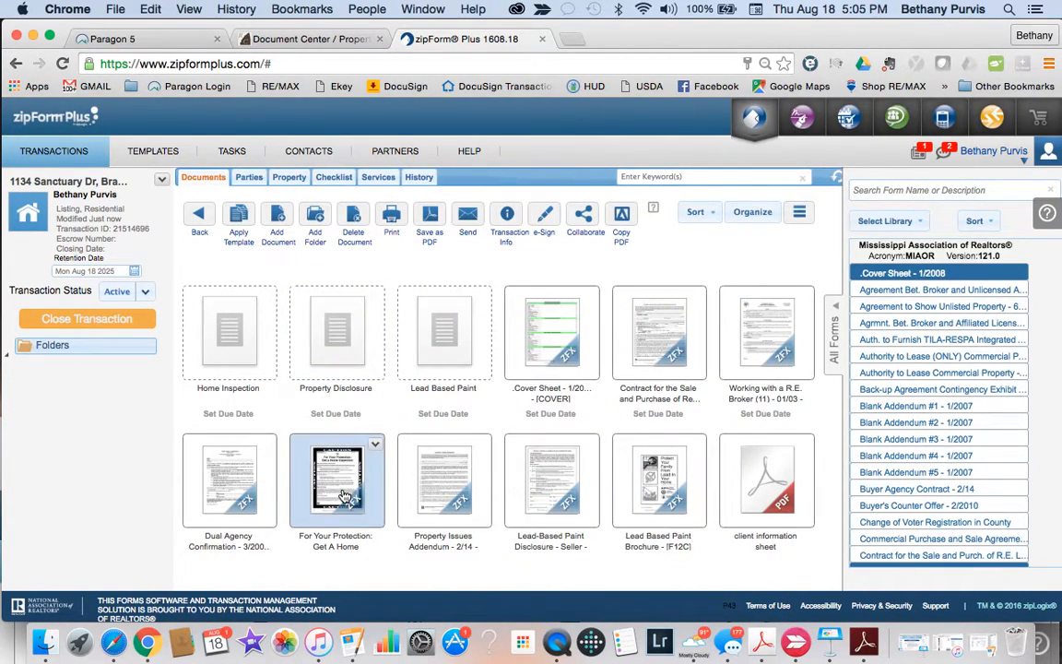
{"action": "left_click", "coordinate": [445, 489]}
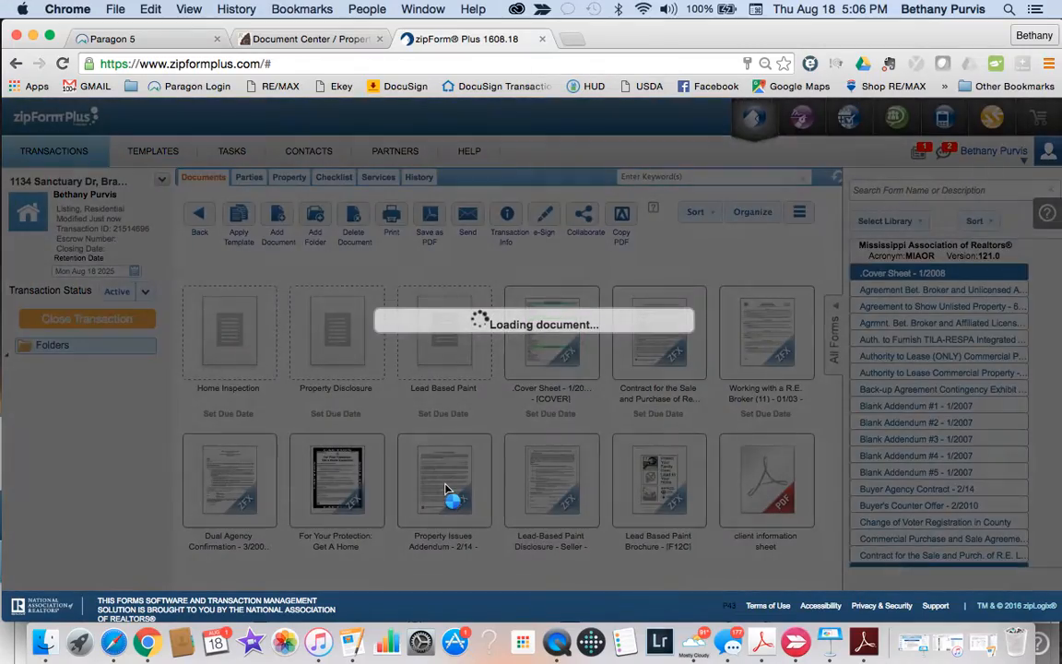
{"action": "scroll", "coordinate": [446, 487], "scroll_direction": "down", "scroll_amount": 1}
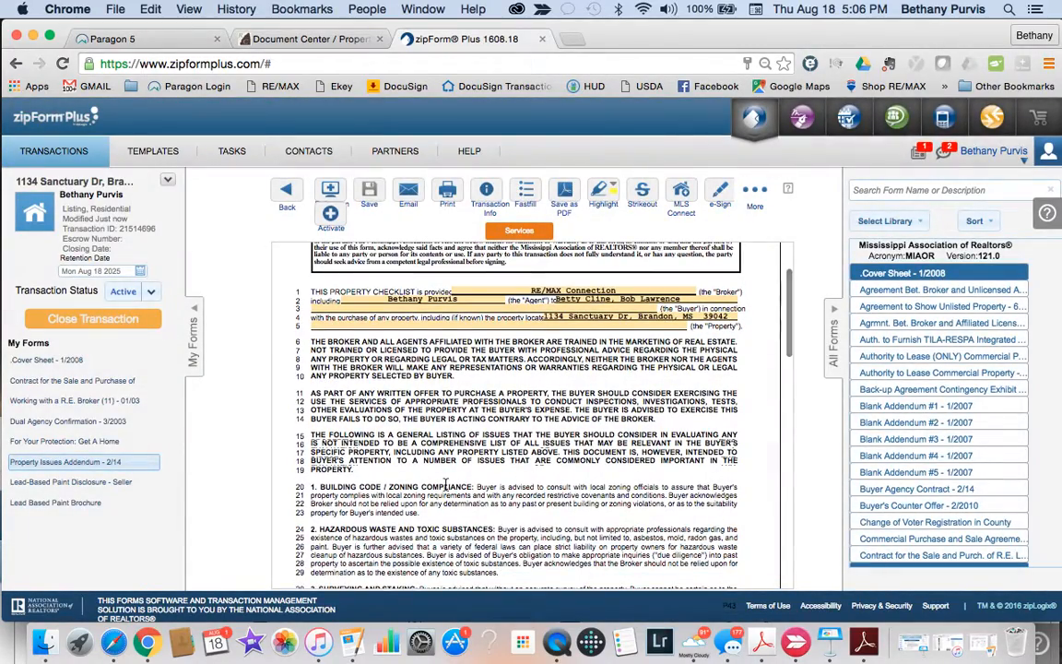
{"action": "scroll", "coordinate": [445, 487], "scroll_direction": "down", "scroll_amount": 12}
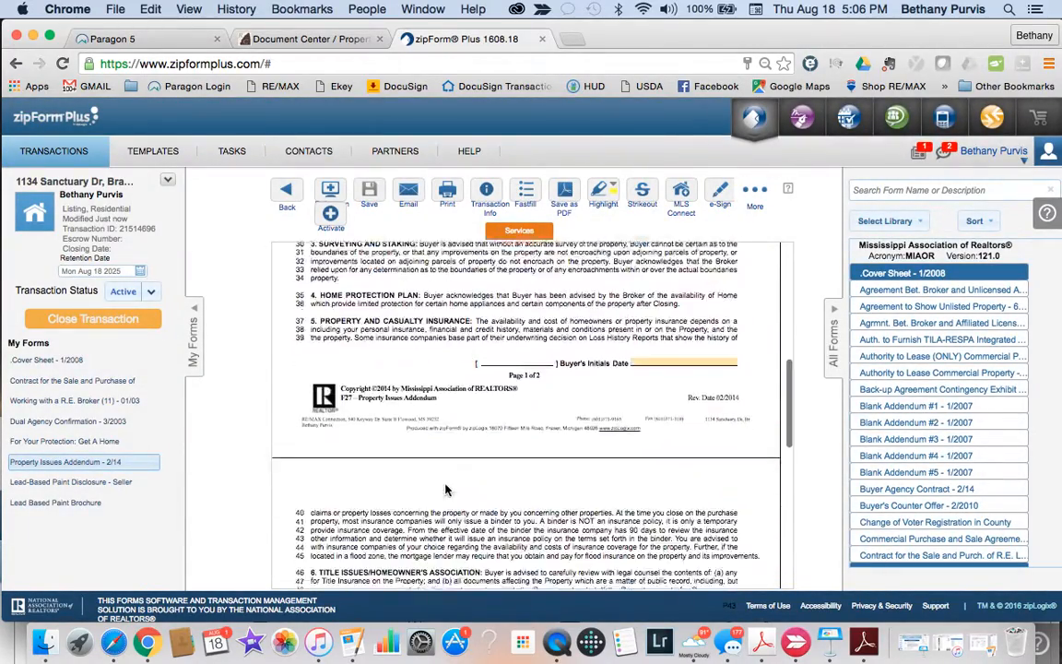
{"action": "scroll", "coordinate": [445, 489], "scroll_direction": "down", "scroll_amount": 4}
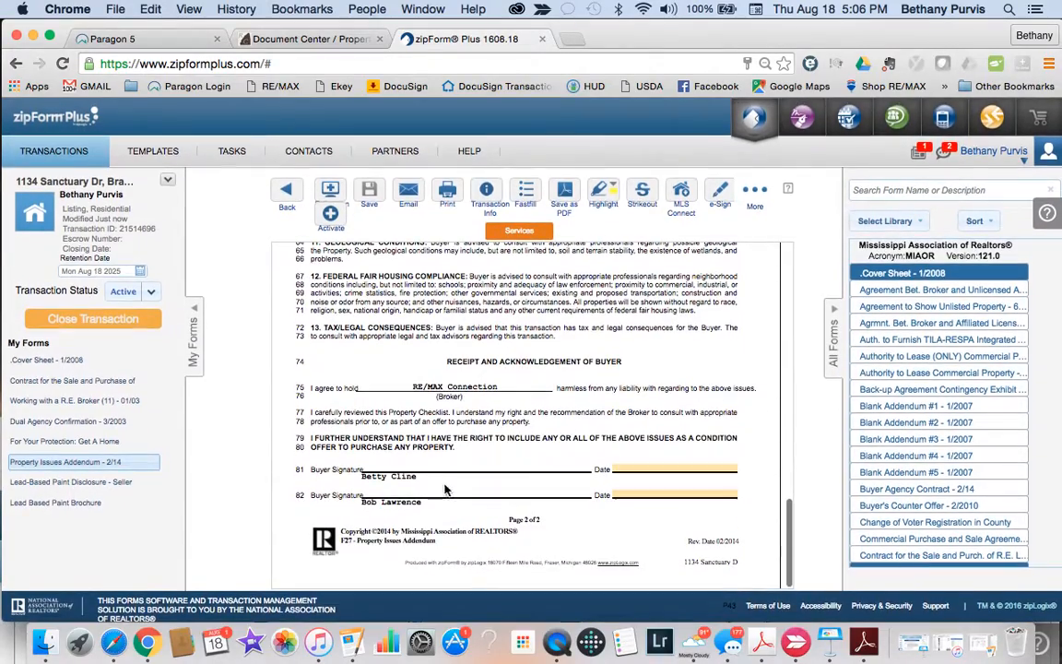
{"action": "left_click", "coordinate": [289, 194]}
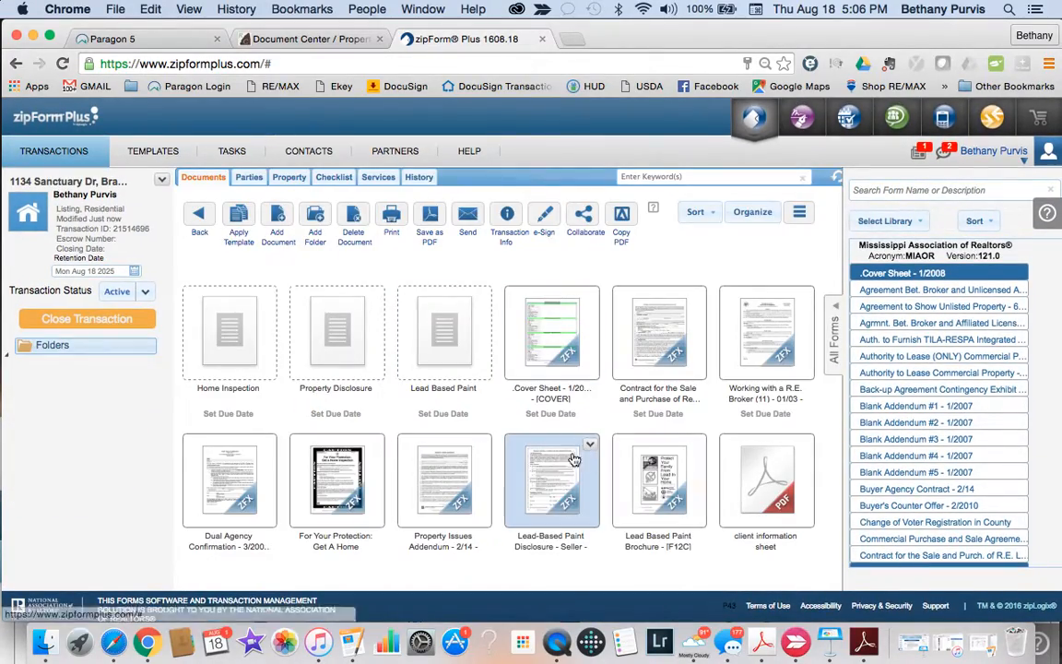
Step: Mark the purchaser's (ii) lead-paint inspection waiver on the Lead-Based Paint Disclosure - Seller and save
{"action": "left_click", "coordinate": [560, 493]}
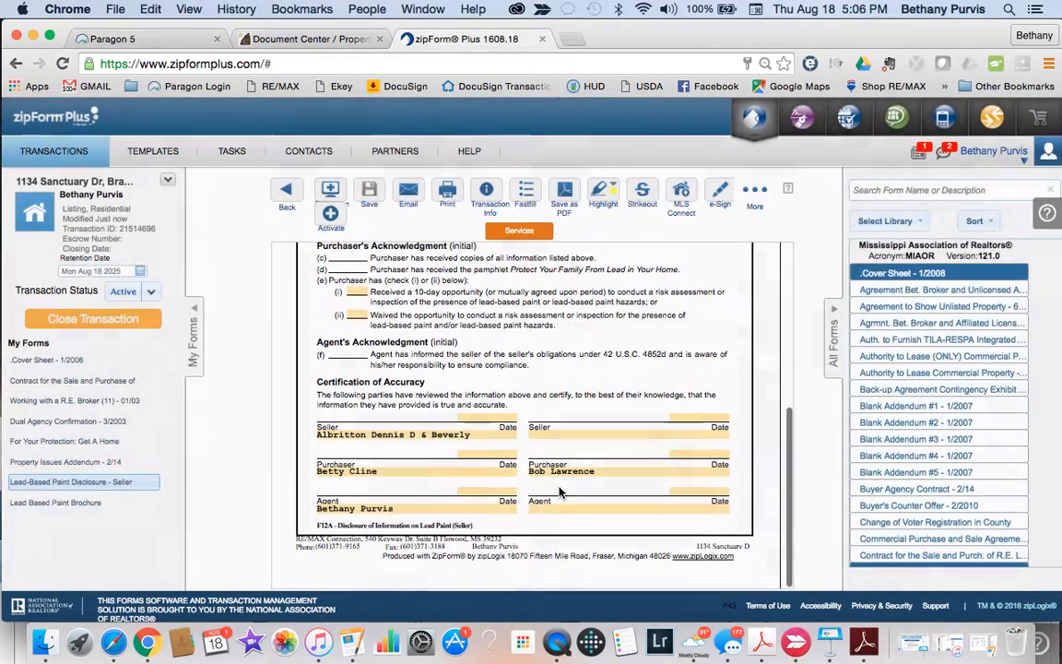
{"action": "scroll", "coordinate": [483, 484], "scroll_direction": "up", "scroll_amount": 1}
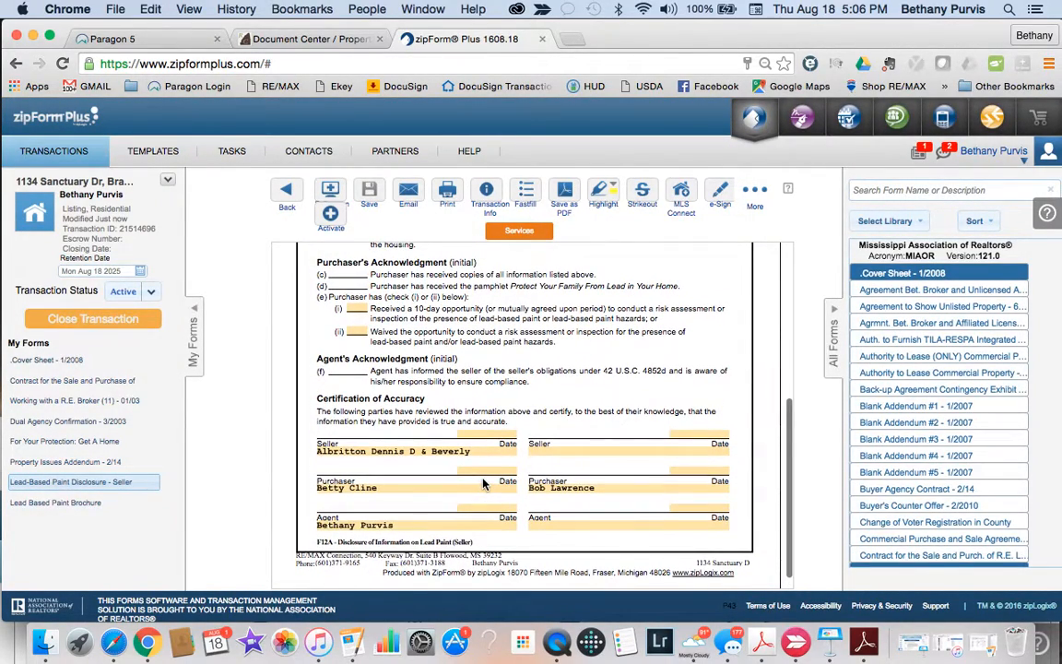
{"action": "scroll", "coordinate": [484, 484], "scroll_direction": "up", "scroll_amount": 2}
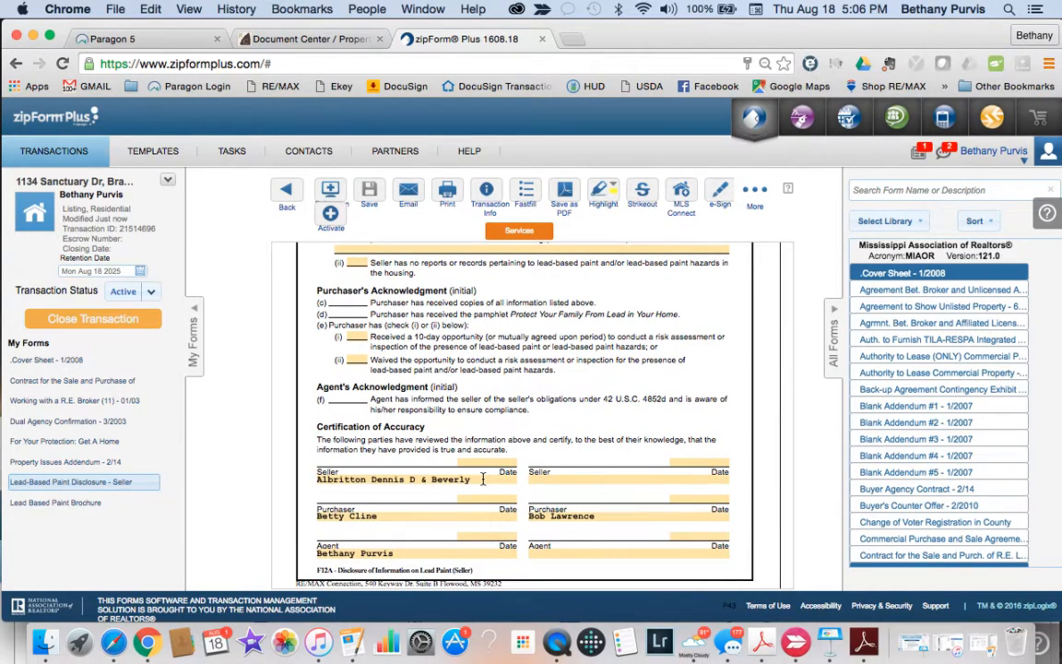
{"action": "scroll", "coordinate": [479, 488], "scroll_direction": "down", "scroll_amount": 3}
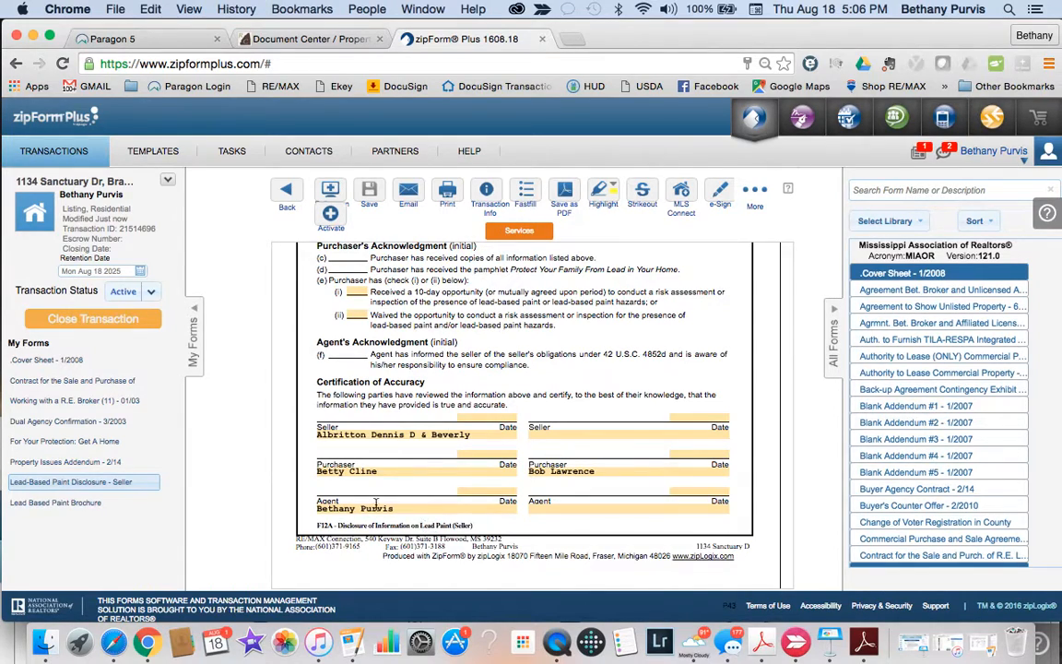
{"action": "scroll", "coordinate": [460, 512], "scroll_direction": "up", "scroll_amount": 5}
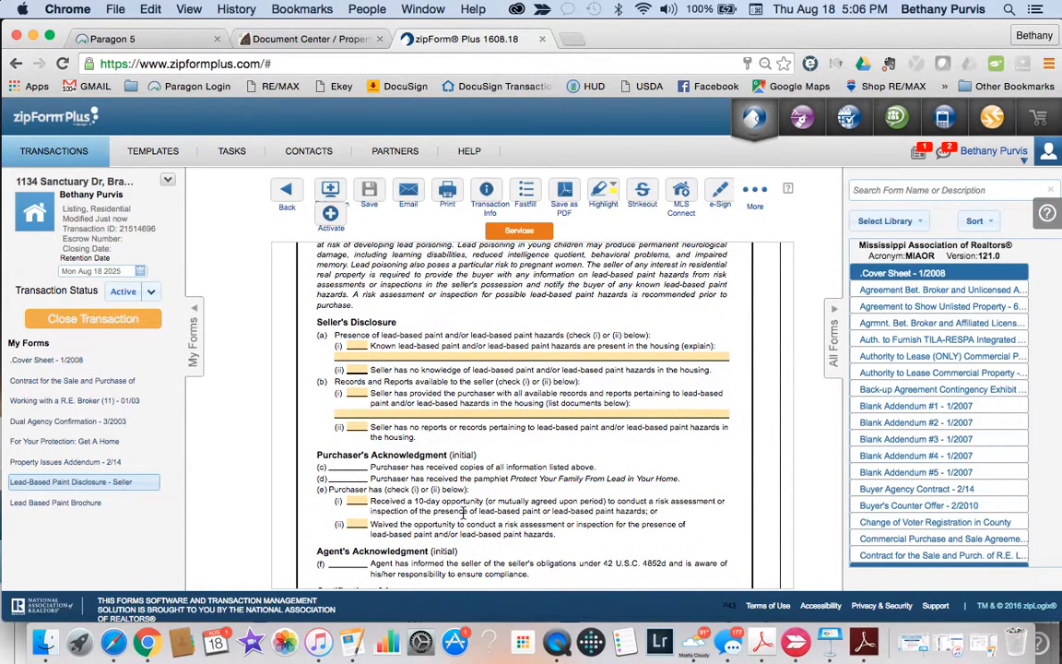
{"action": "scroll", "coordinate": [463, 512], "scroll_direction": "down", "scroll_amount": 1}
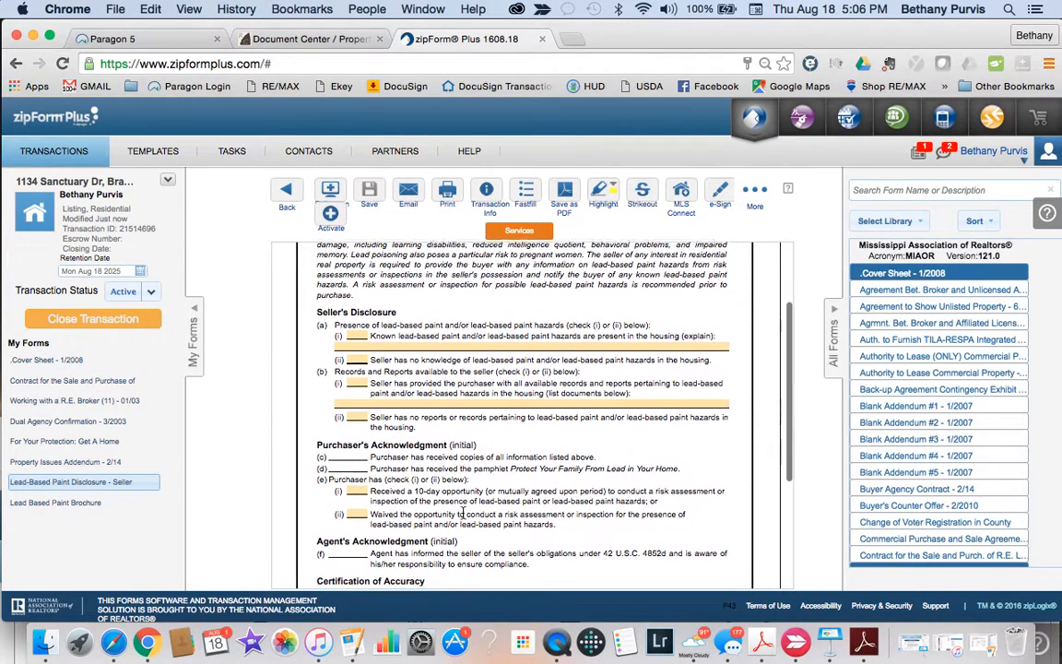
{"action": "left_click", "coordinate": [357, 495]}
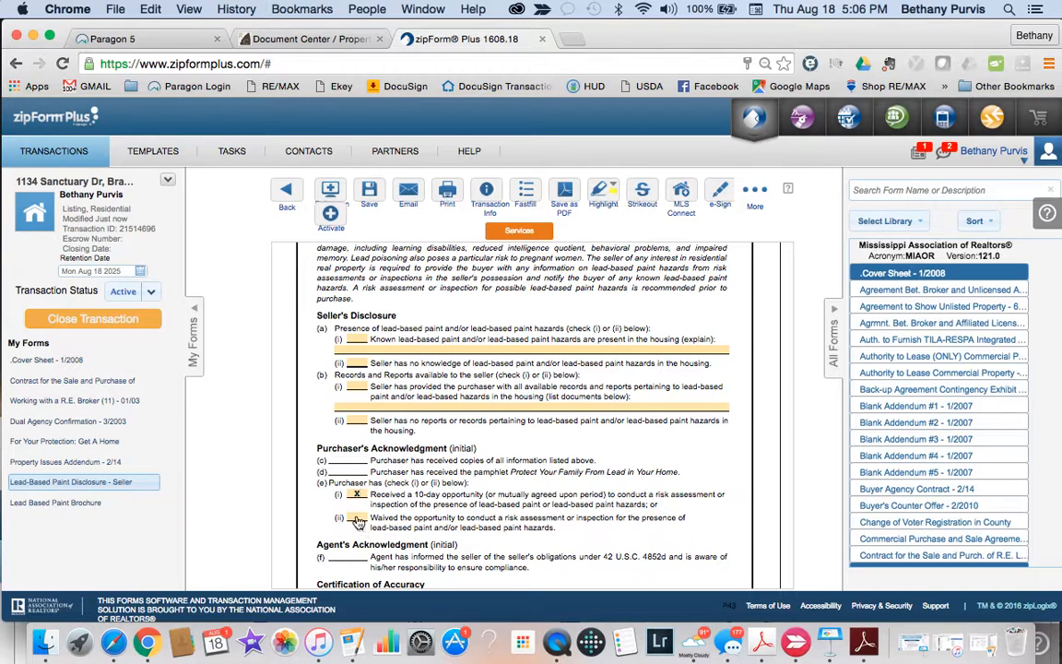
{"action": "scroll", "coordinate": [417, 468], "scroll_direction": "down", "scroll_amount": 5}
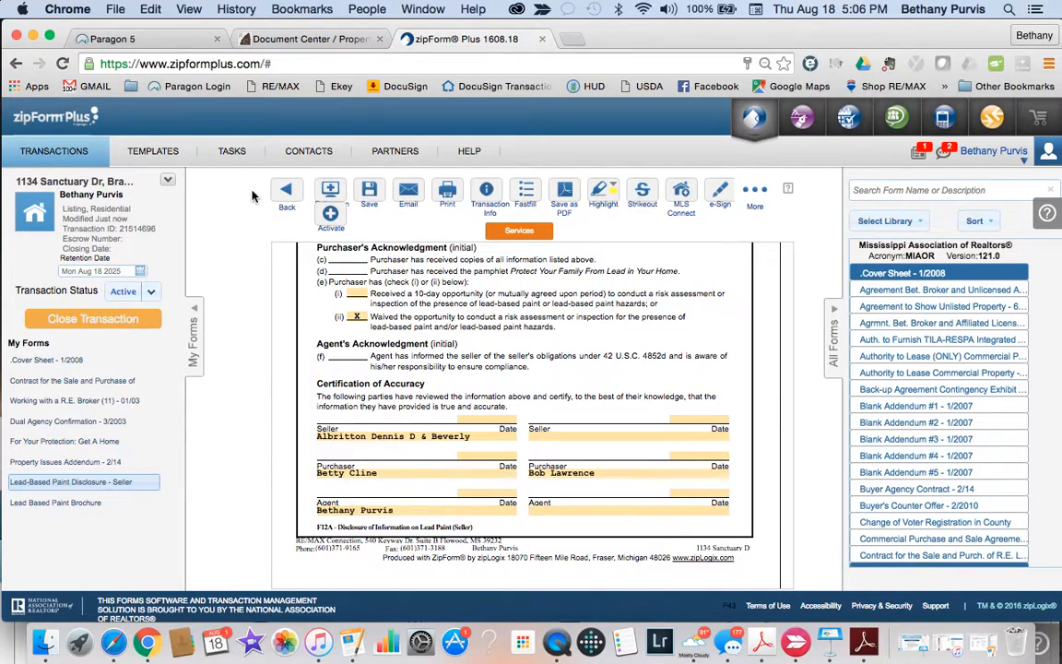
{"action": "left_click", "coordinate": [286, 192]}
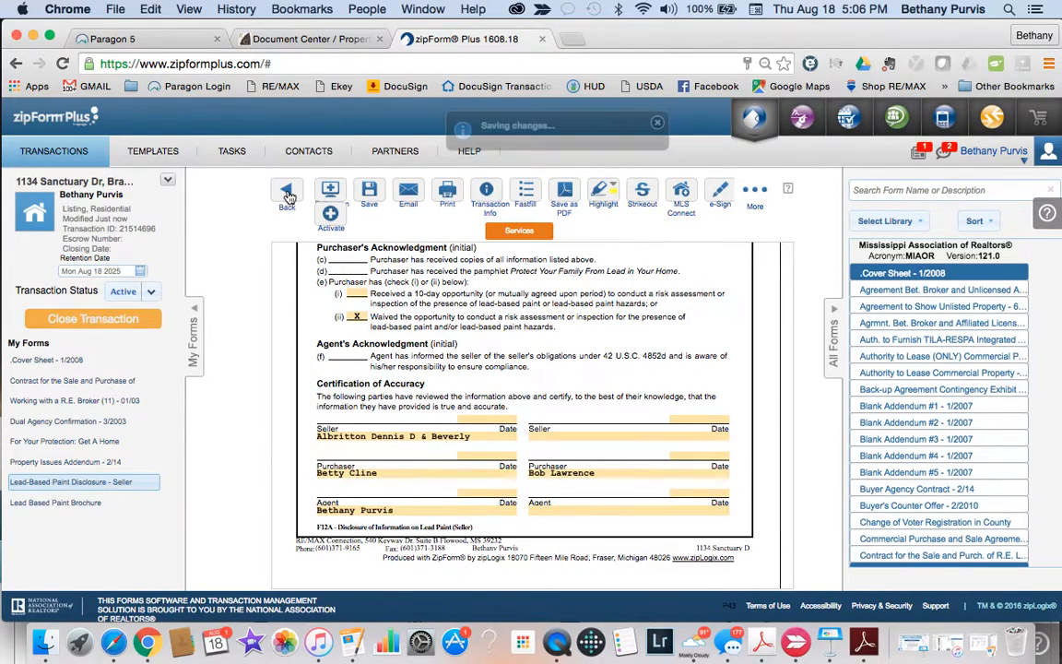
{"action": "scroll", "coordinate": [599, 443], "scroll_direction": "down", "scroll_amount": 2}
{"action": "left_click", "coordinate": [758, 395]}
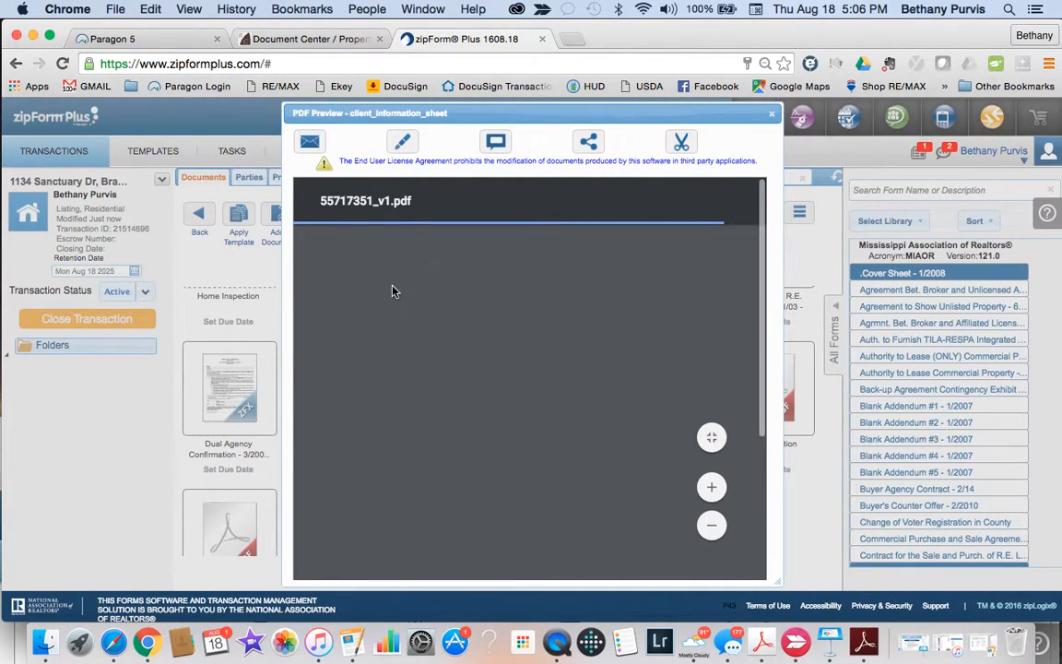
{"action": "left_click", "coordinate": [442, 306]}
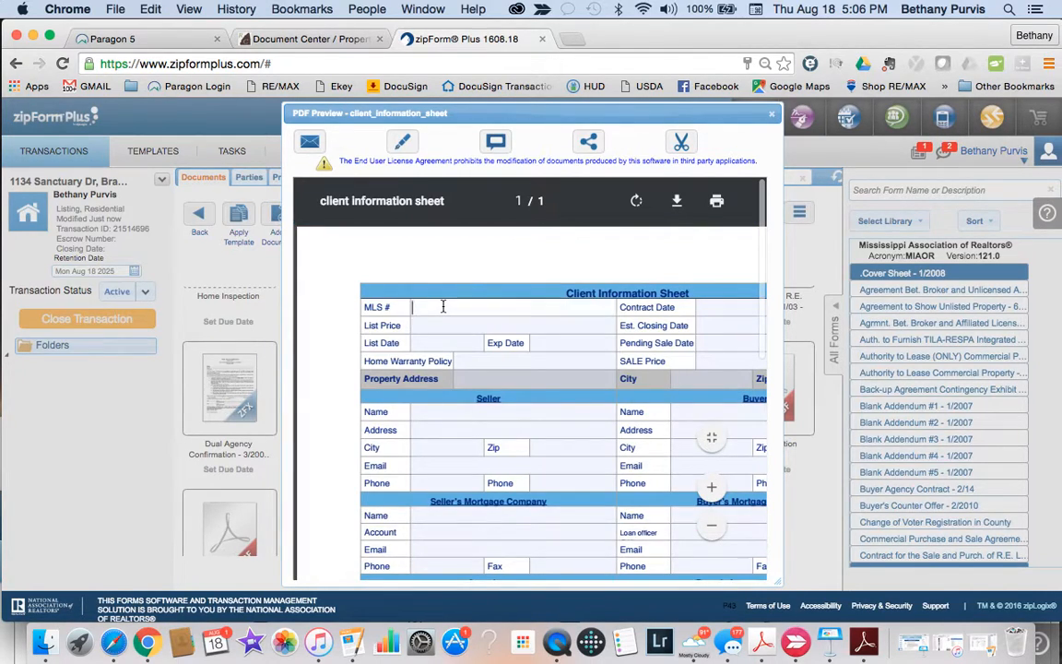
{"action": "type", "text": "lkdjl;kaj;dk"}
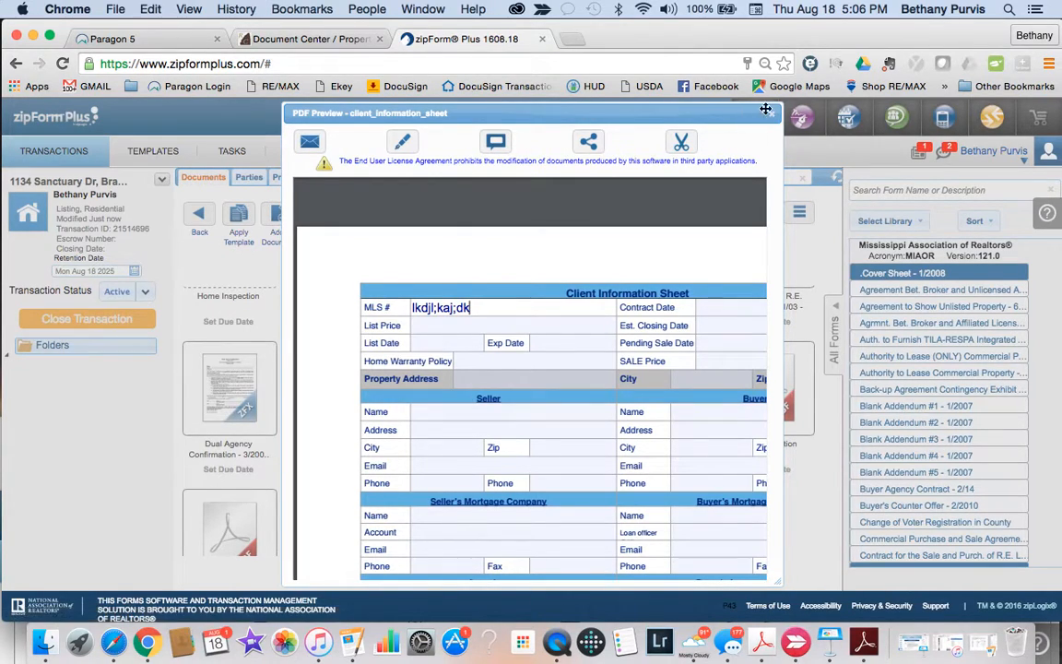
{"action": "scroll", "coordinate": [623, 340], "scroll_direction": "down", "scroll_amount": 10}
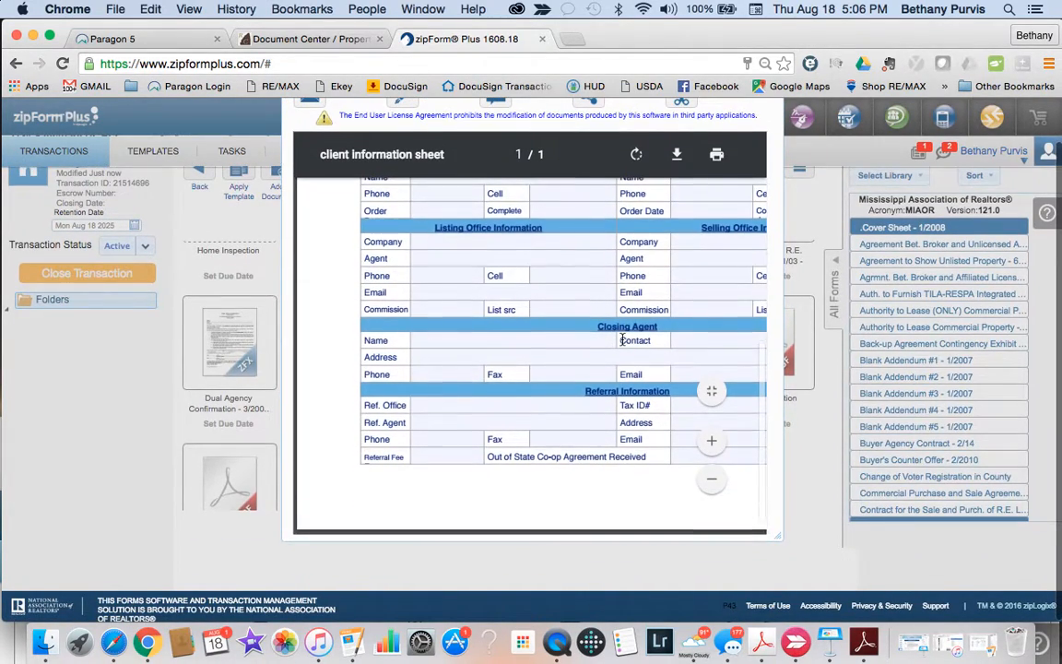
{"action": "scroll", "coordinate": [623, 340], "scroll_direction": "right", "scroll_amount": 5}
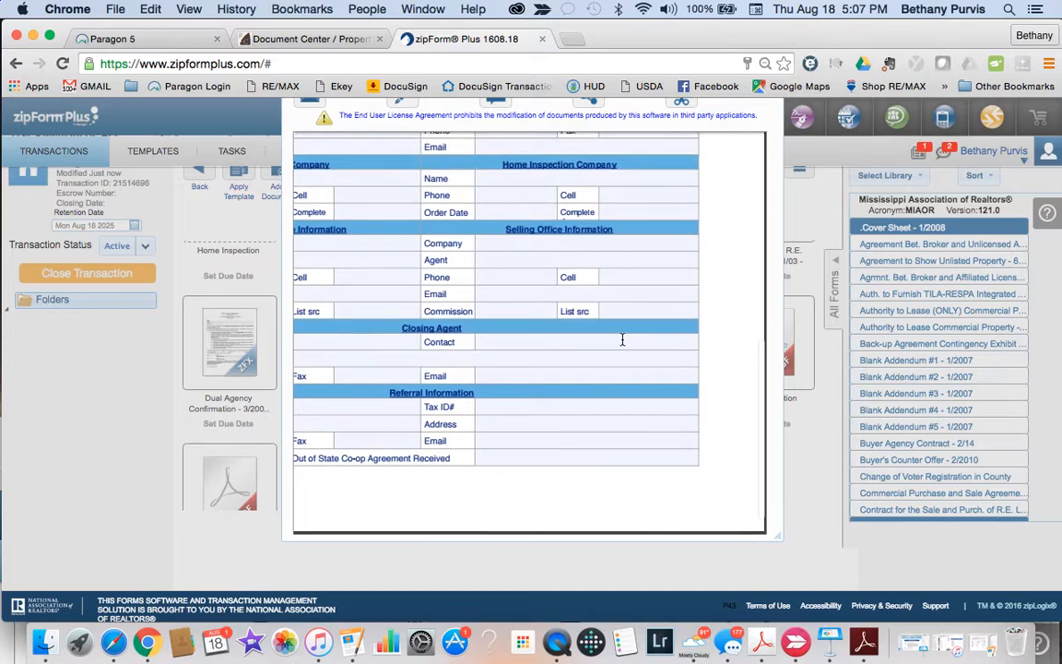
{"action": "scroll", "coordinate": [624, 340], "scroll_direction": "right", "scroll_amount": 5}
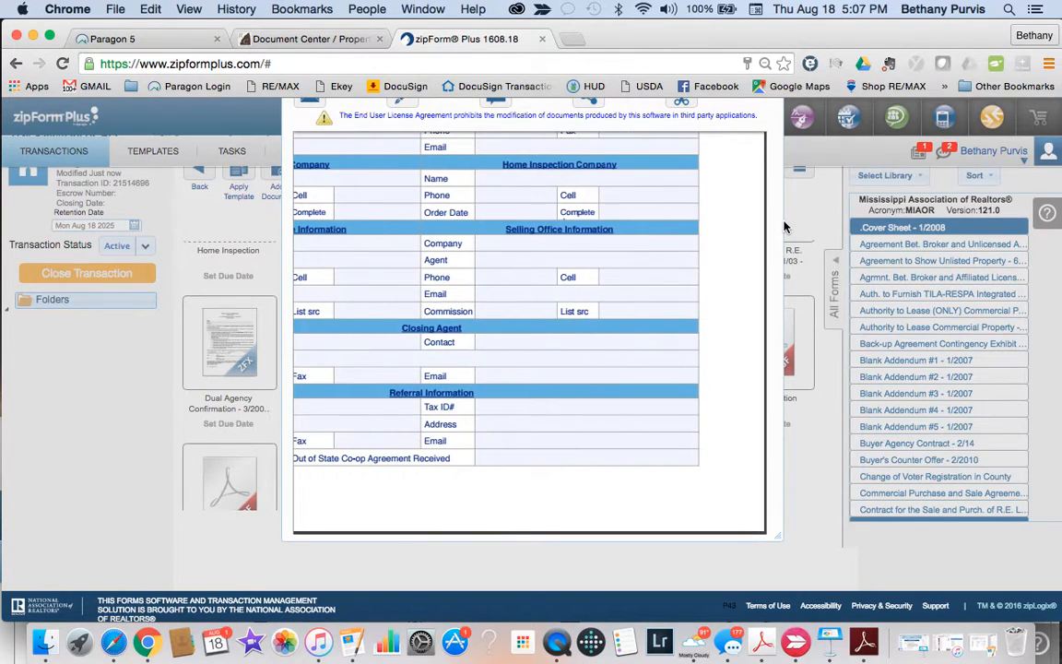
{"action": "scroll", "coordinate": [711, 254], "scroll_direction": "up", "scroll_amount": 10}
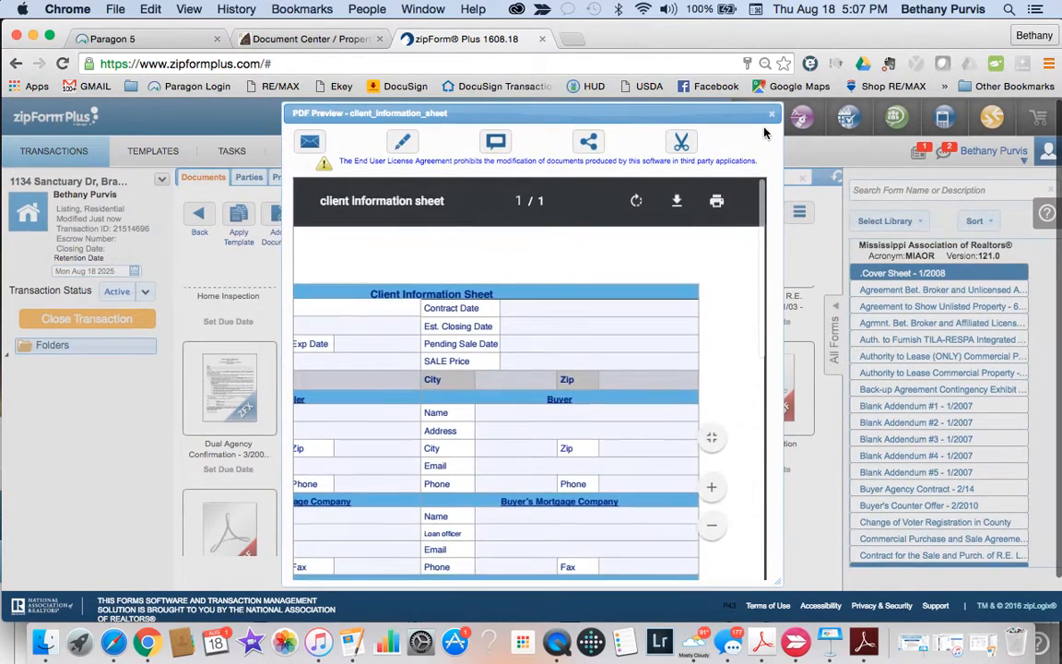
{"action": "left_click", "coordinate": [776, 117]}
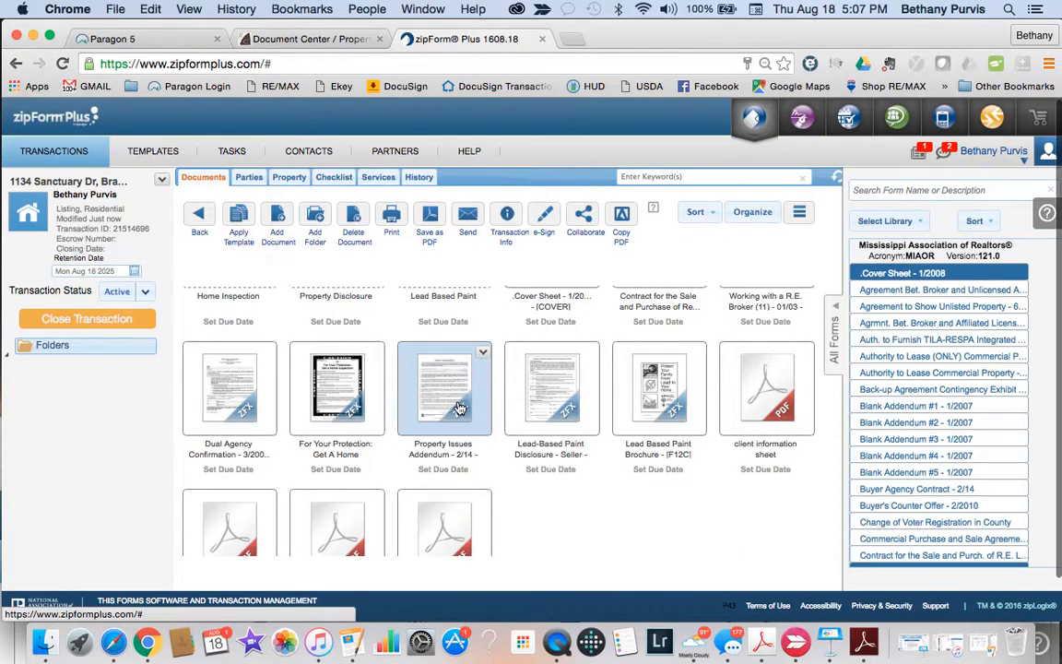
{"action": "scroll", "coordinate": [473, 512], "scroll_direction": "down", "scroll_amount": 5}
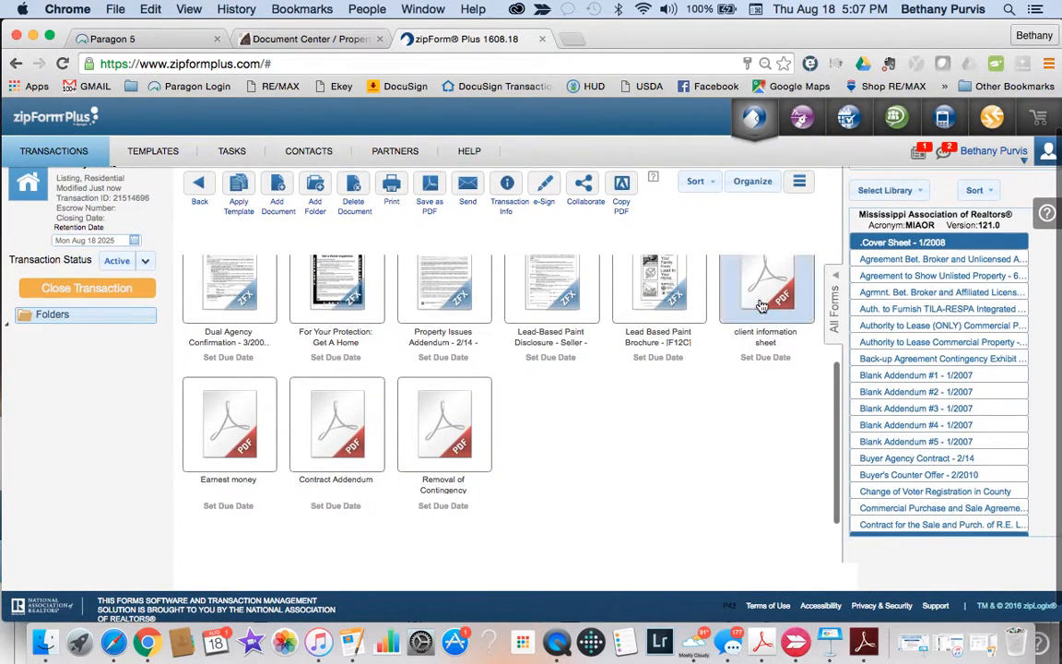
{"action": "left_click", "coordinate": [762, 304]}
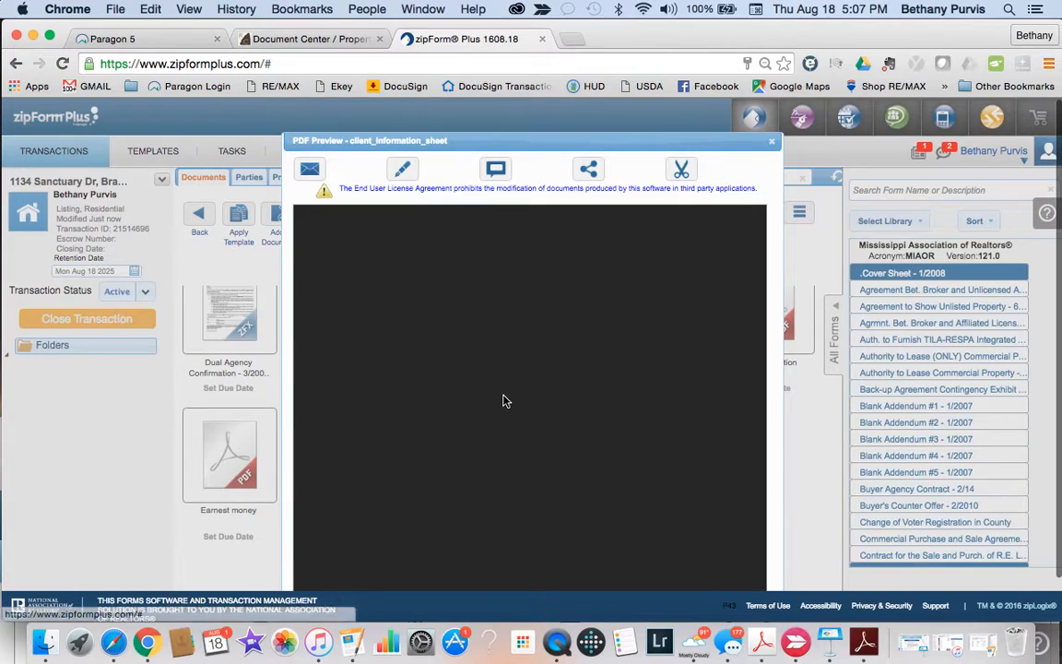
{"action": "scroll", "coordinate": [586, 390], "scroll_direction": "right", "scroll_amount": 5}
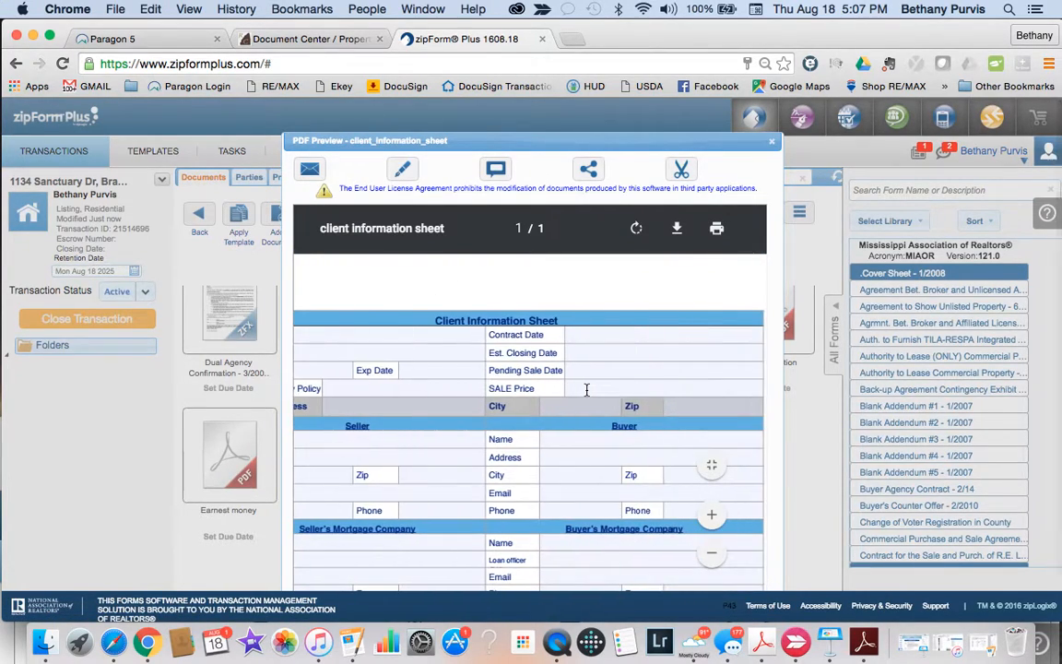
{"action": "left_click", "coordinate": [772, 144]}
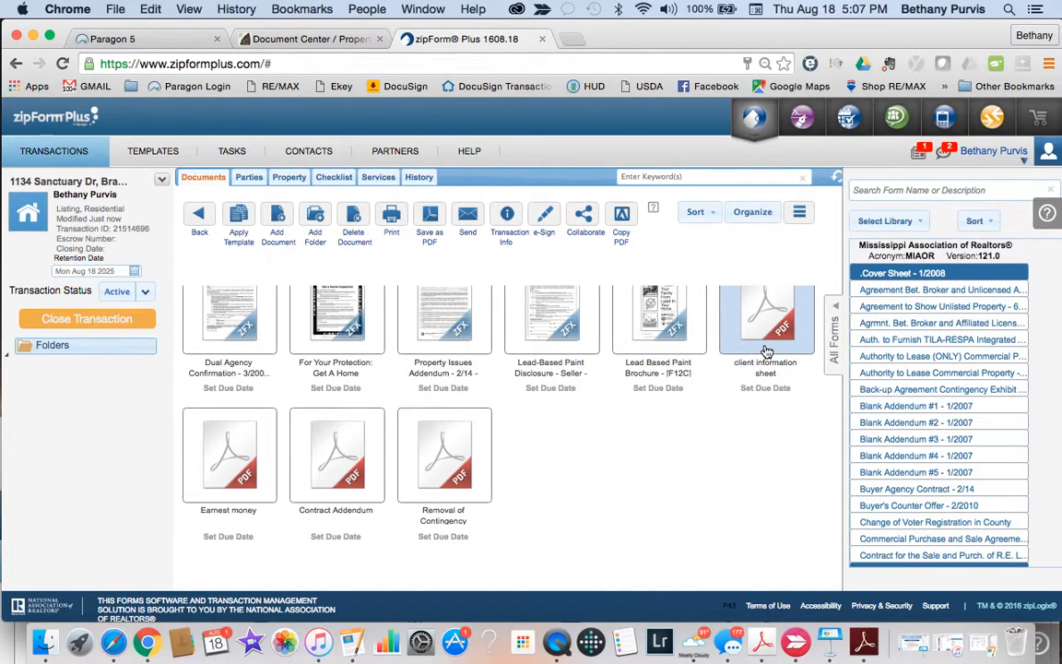
{"action": "scroll", "coordinate": [765, 352], "scroll_direction": "up", "scroll_amount": 1}
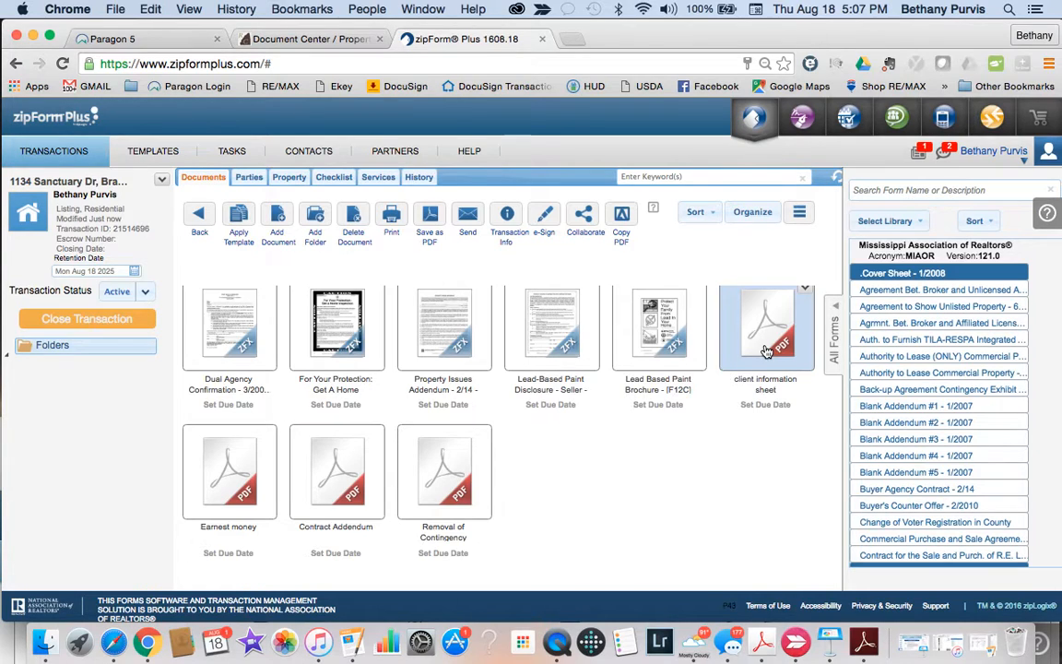
{"action": "scroll", "coordinate": [461, 477], "scroll_direction": "up", "scroll_amount": 4}
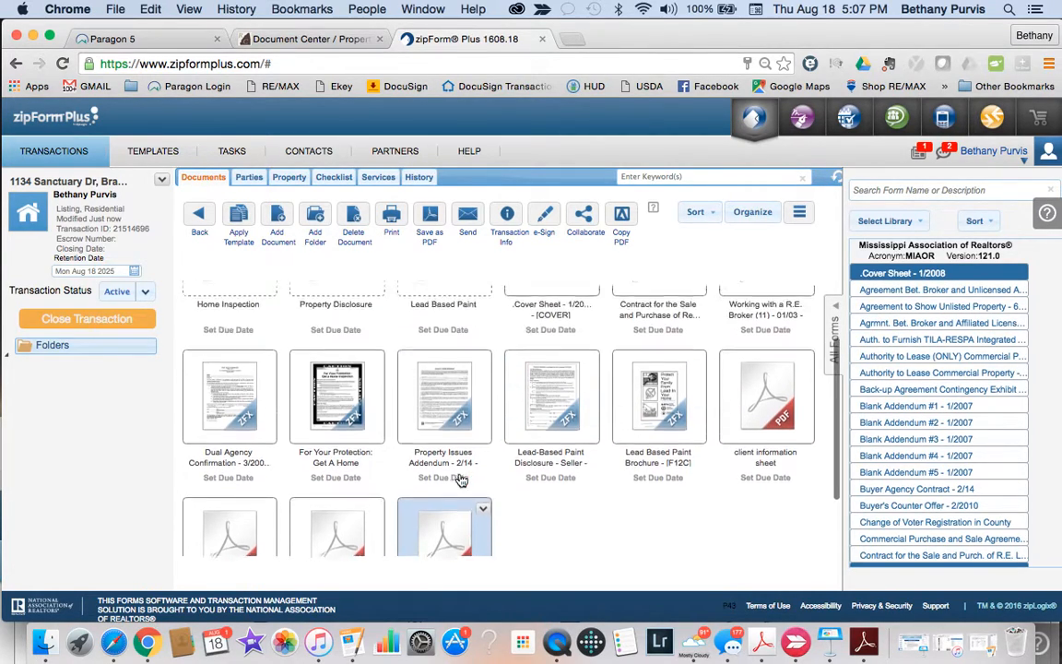
{"action": "scroll", "coordinate": [461, 480], "scroll_direction": "up", "scroll_amount": 5}
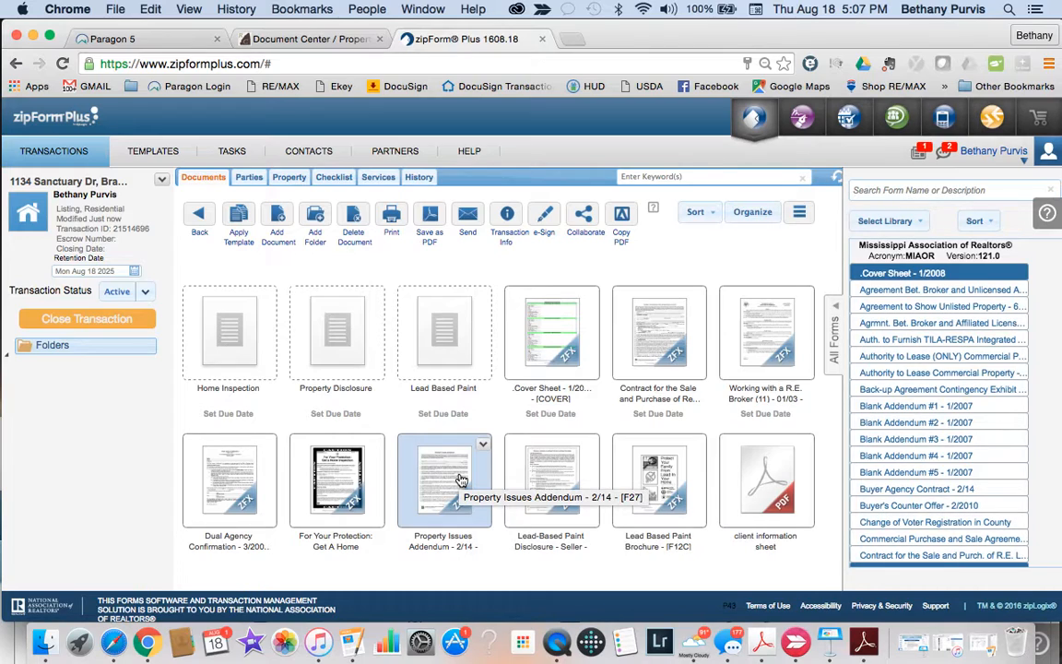
Step: Start a new e-signature packet with the sale contract, broker form and For Your Protection form
{"action": "left_click", "coordinate": [547, 216]}
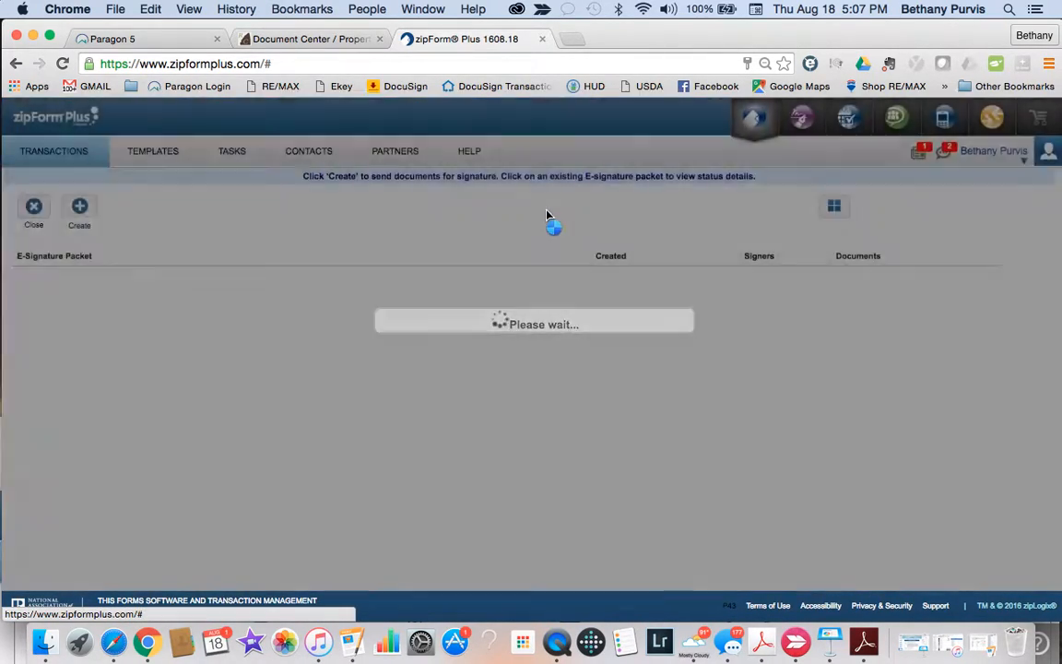
{"action": "left_click", "coordinate": [80, 210]}
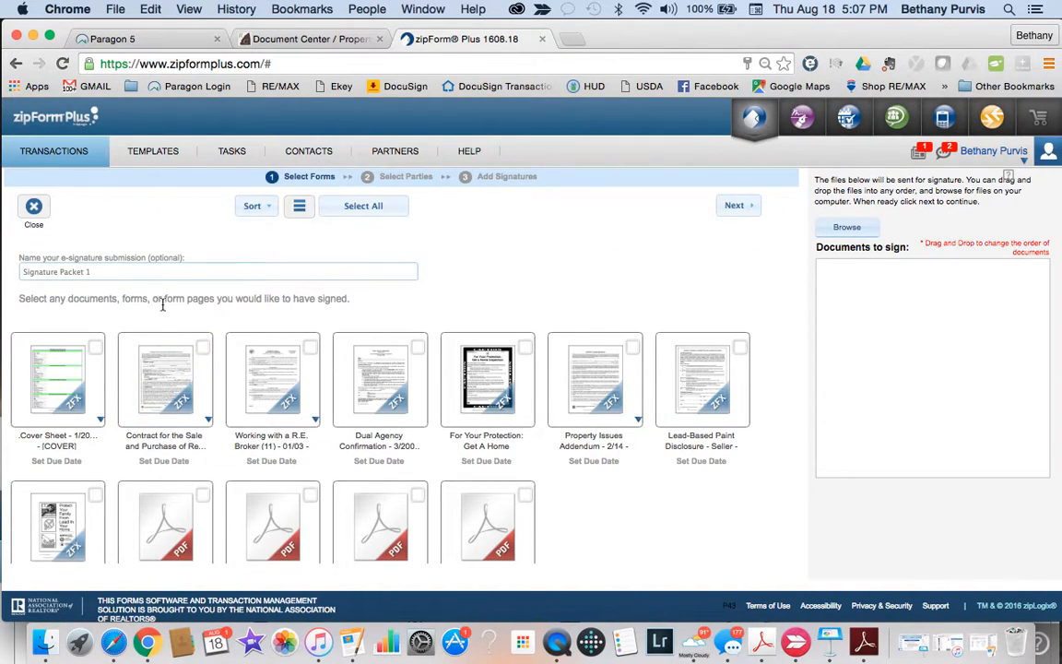
{"action": "left_click", "coordinate": [207, 352]}
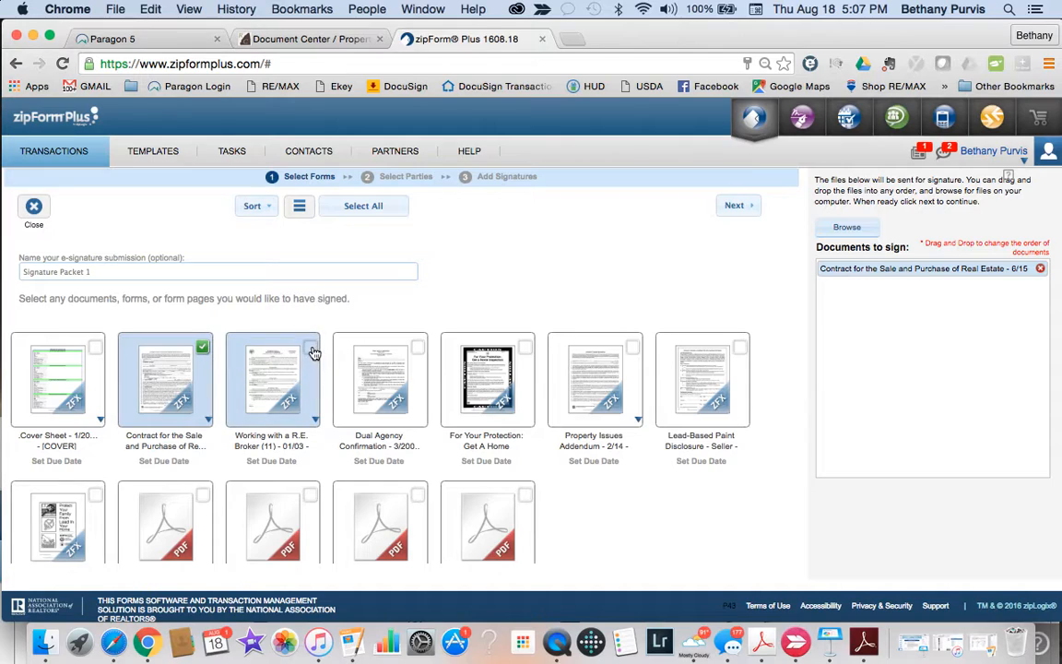
{"action": "left_click", "coordinate": [311, 350]}
{"action": "left_click", "coordinate": [418, 351]}
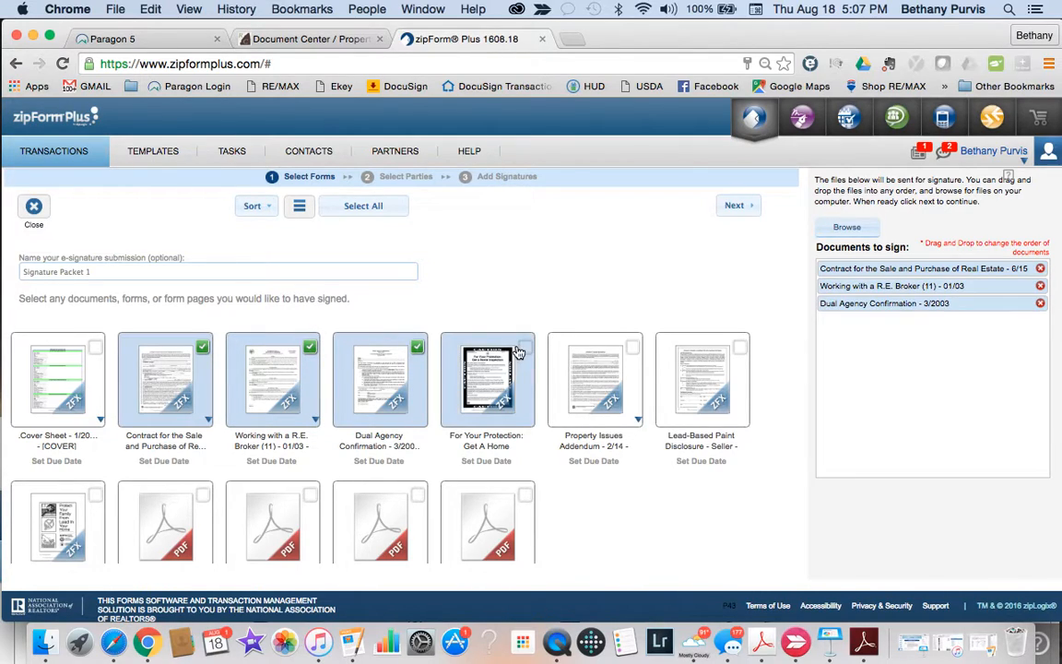
{"action": "left_click", "coordinate": [525, 350]}
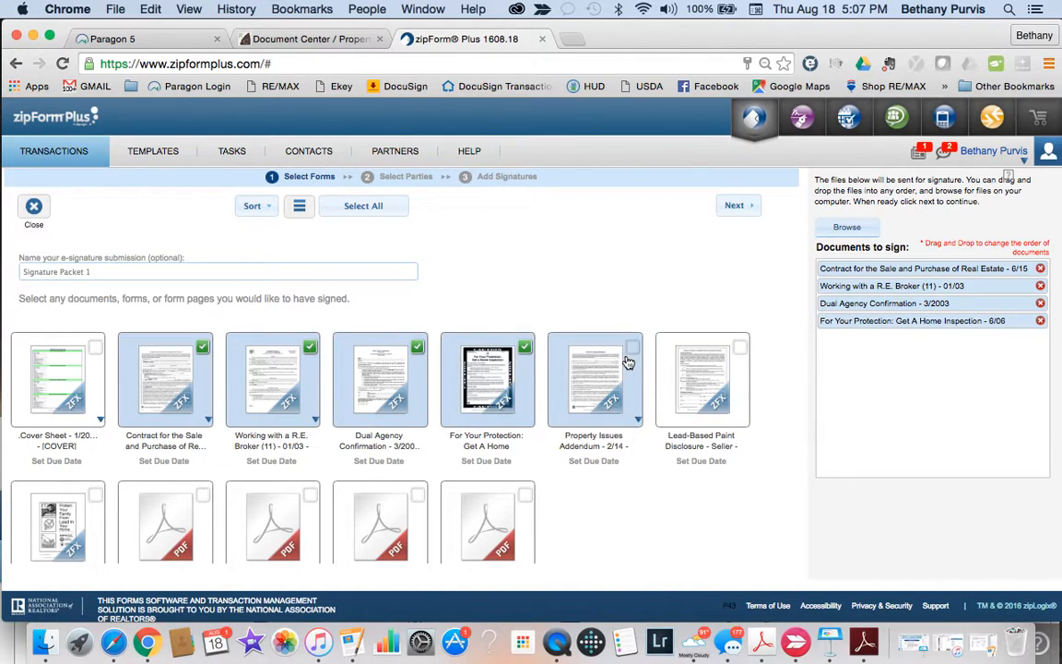
Step: Add the Earnest money and Contract Addendum PDFs to the packet and continue
{"action": "scroll", "coordinate": [627, 362], "scroll_direction": "down", "scroll_amount": 2}
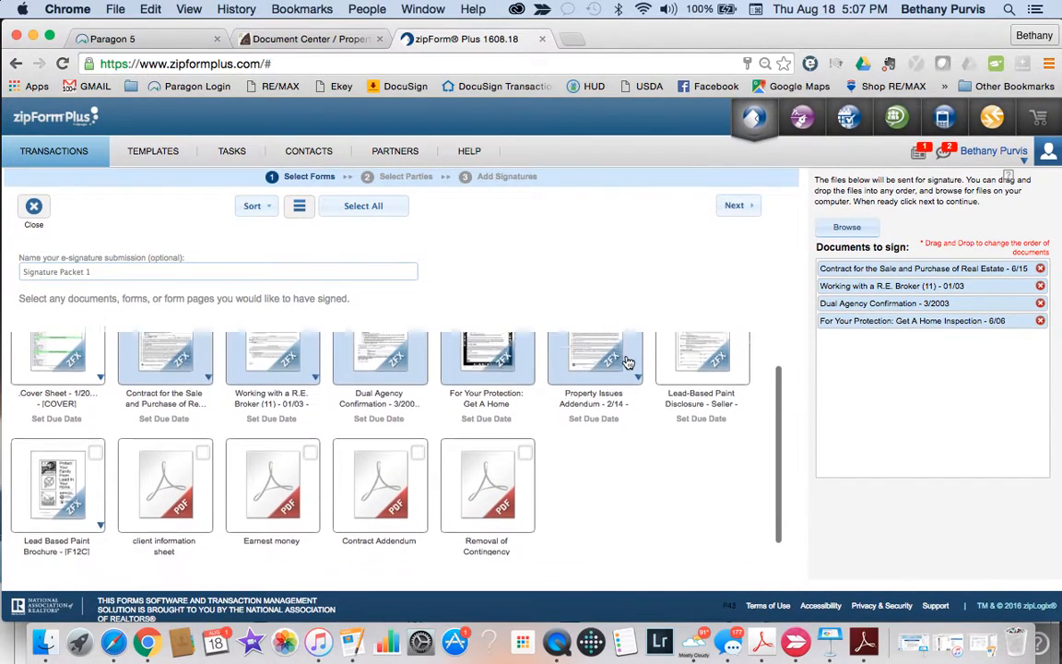
{"action": "scroll", "coordinate": [627, 362], "scroll_direction": "down", "scroll_amount": 2}
{"action": "left_click", "coordinate": [309, 429]}
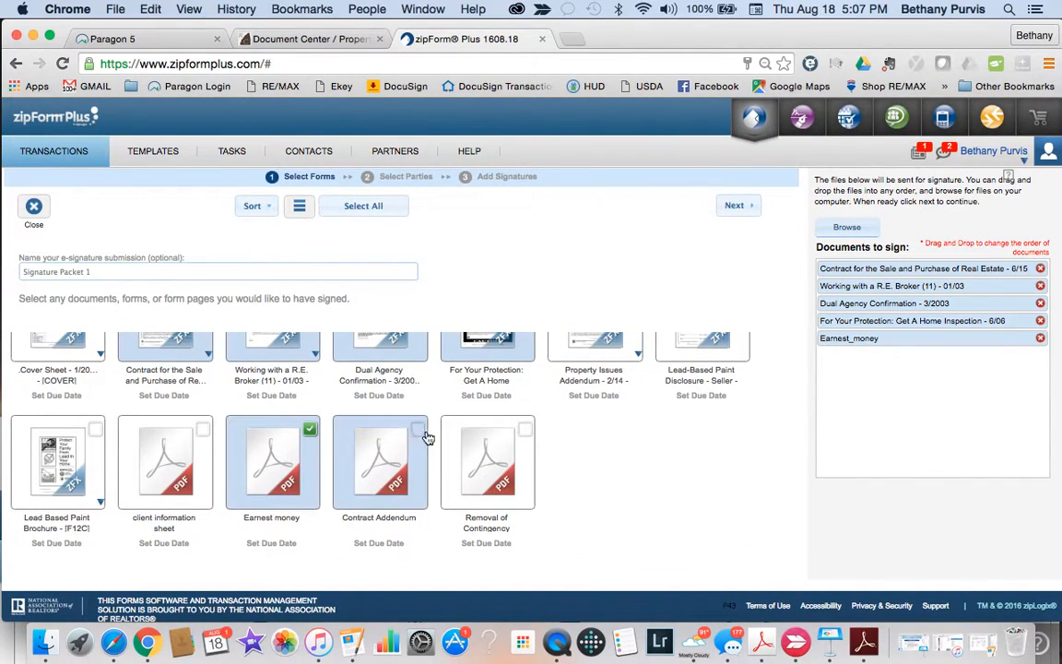
{"action": "left_click", "coordinate": [419, 430]}
{"action": "scroll", "coordinate": [461, 433], "scroll_direction": "up", "scroll_amount": 3}
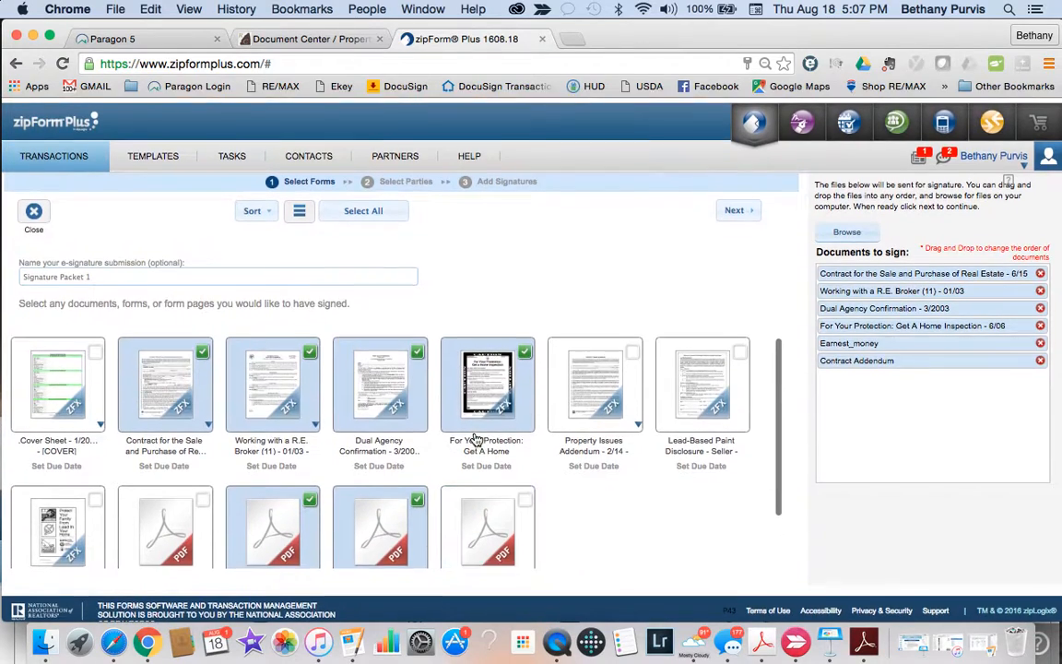
{"action": "left_click", "coordinate": [737, 205]}
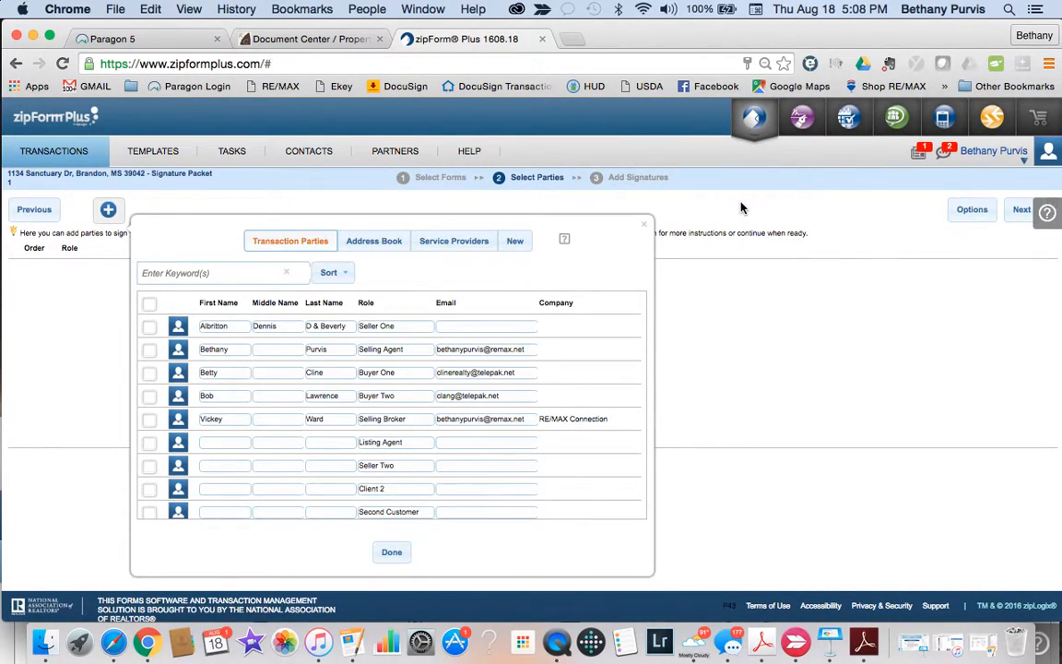
Step: Choose the Selling Agent and Selling Broker as signers, reorder their rows, and continue
{"action": "left_click", "coordinate": [149, 349]}
{"action": "left_click", "coordinate": [149, 420]}
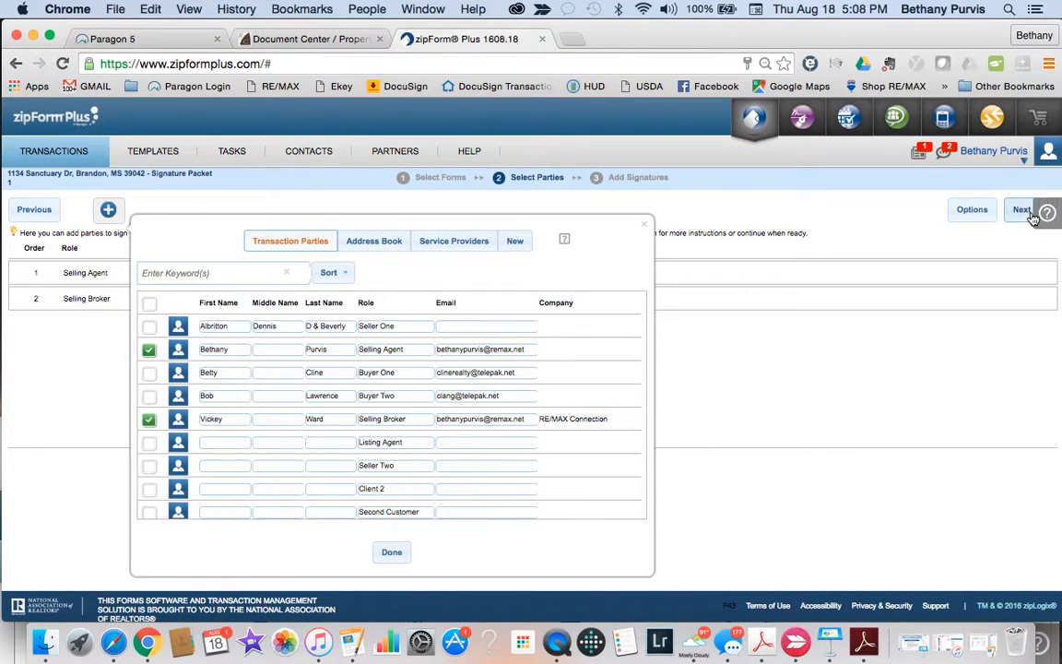
{"action": "left_click_drag", "start_coordinate": [76, 273], "coordinate": [74, 308]}
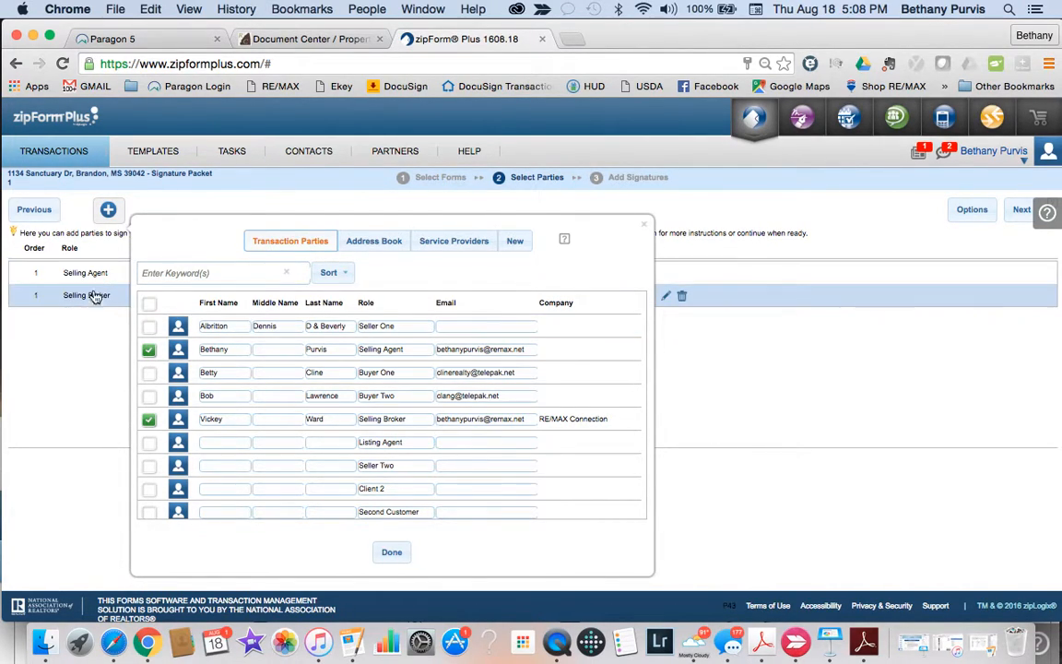
{"action": "left_click", "coordinate": [1023, 211]}
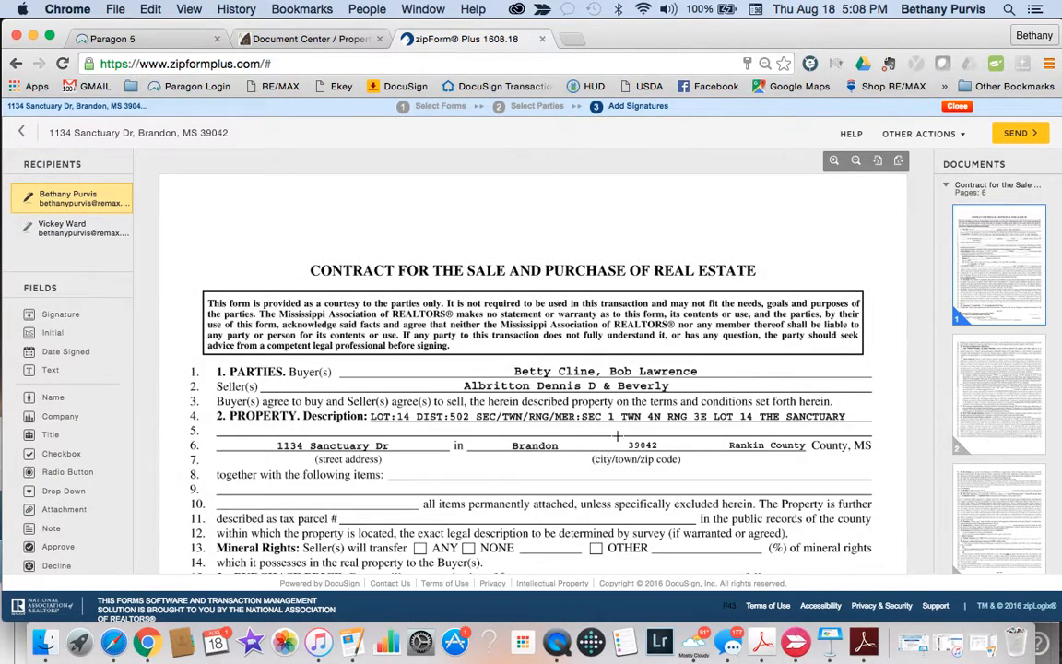
Step: Turn on Set signing order and change the Selling Broker to Receives a Copy
{"action": "scroll", "coordinate": [599, 450], "scroll_direction": "down", "scroll_amount": 8}
{"action": "scroll", "coordinate": [579, 441], "scroll_direction": "down", "scroll_amount": 10}
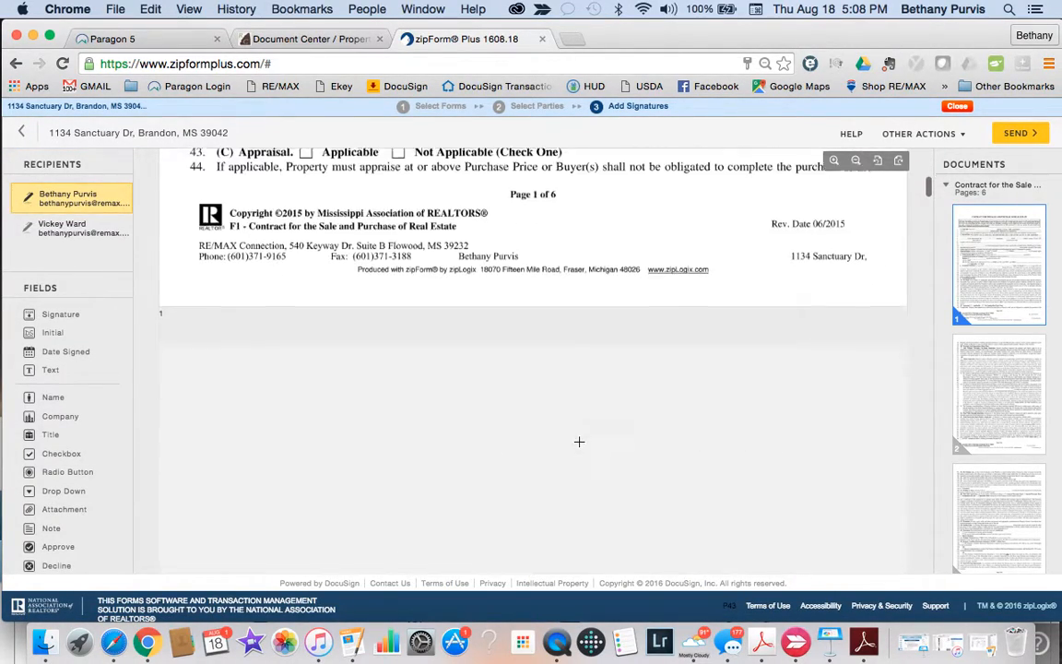
{"action": "scroll", "coordinate": [579, 442], "scroll_direction": "up", "scroll_amount": 20}
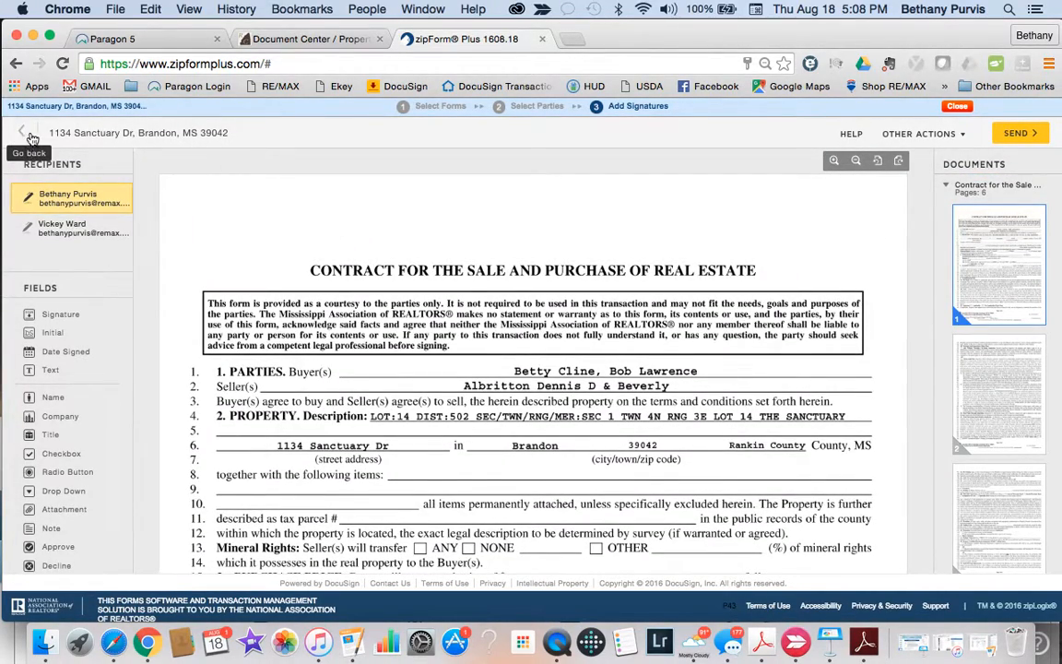
{"action": "left_click", "coordinate": [24, 136]}
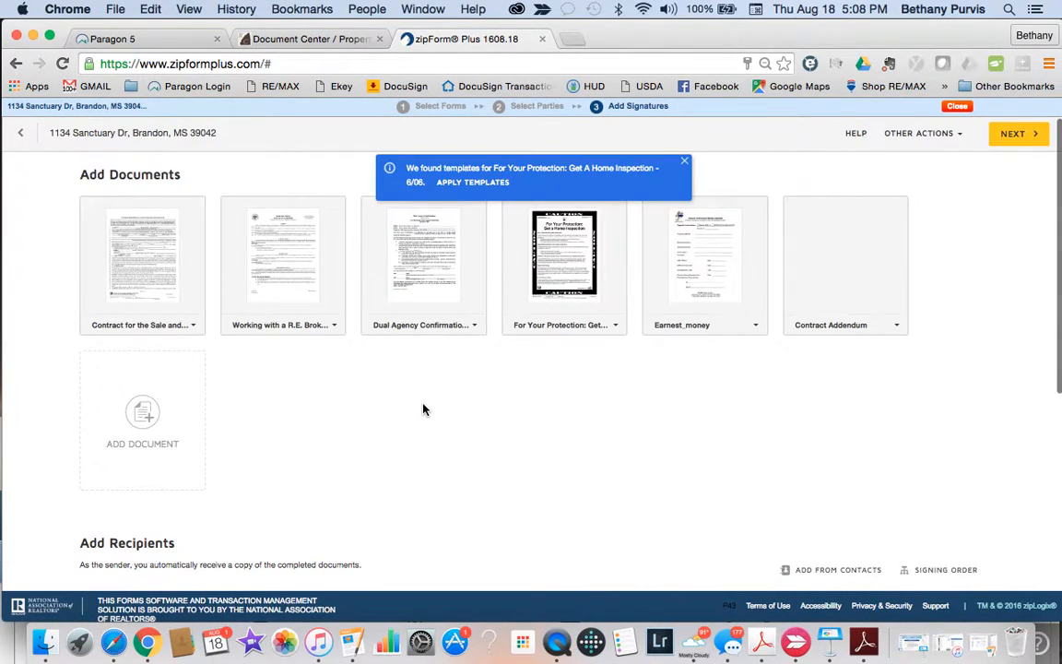
{"action": "scroll", "coordinate": [424, 409], "scroll_direction": "down", "scroll_amount": 5}
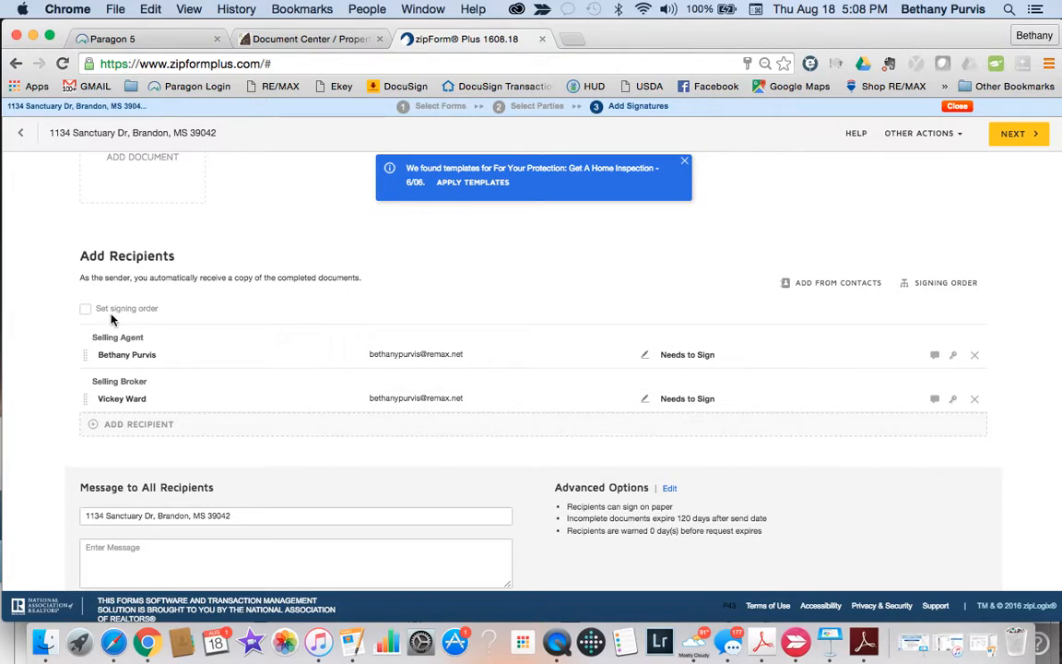
{"action": "left_click", "coordinate": [86, 311]}
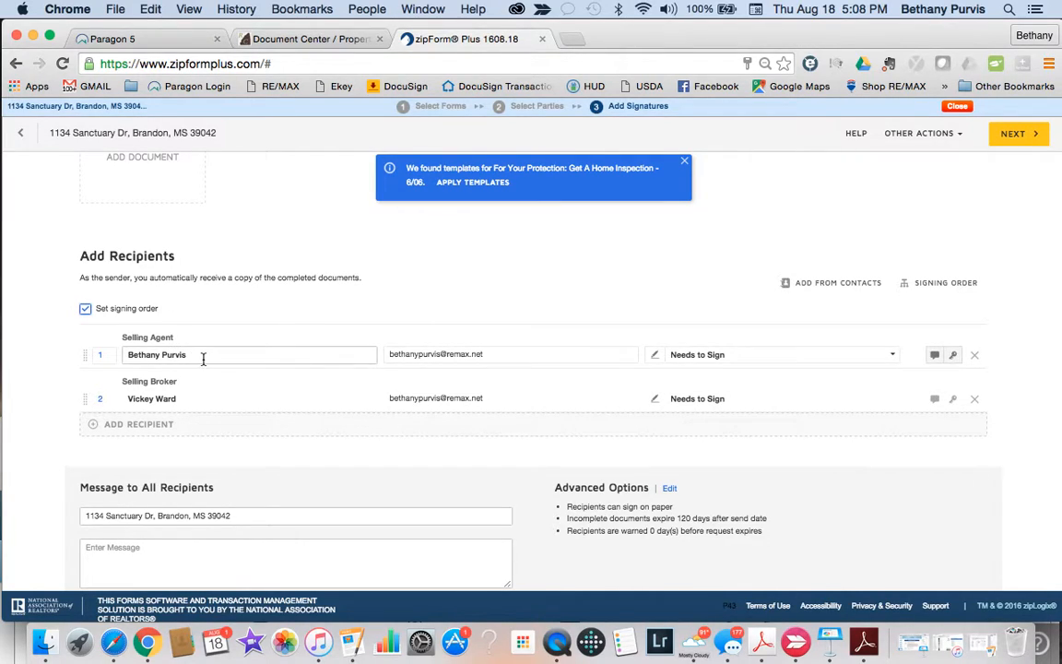
{"action": "left_click", "coordinate": [891, 400]}
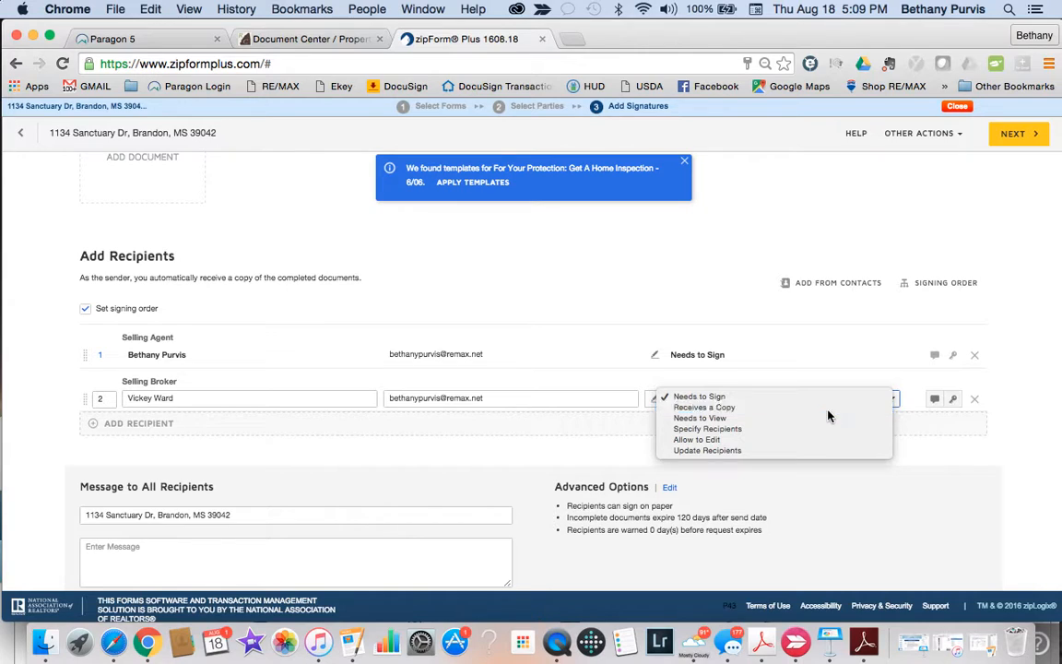
{"action": "left_click", "coordinate": [760, 409]}
{"action": "scroll", "coordinate": [830, 368], "scroll_direction": "up", "scroll_amount": 3}
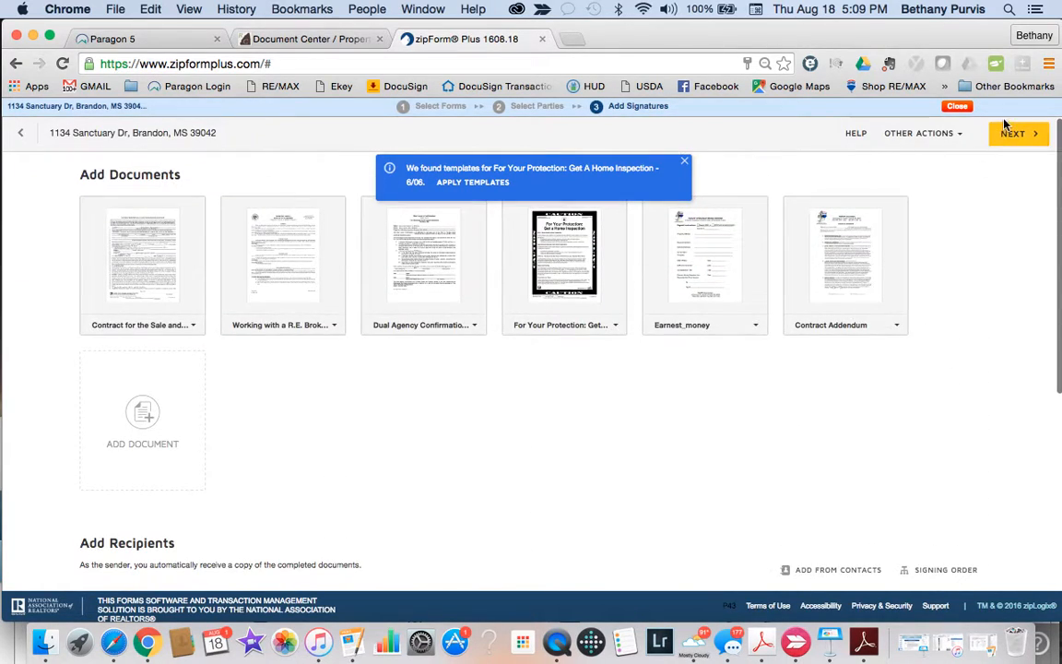
{"action": "left_click", "coordinate": [1012, 134]}
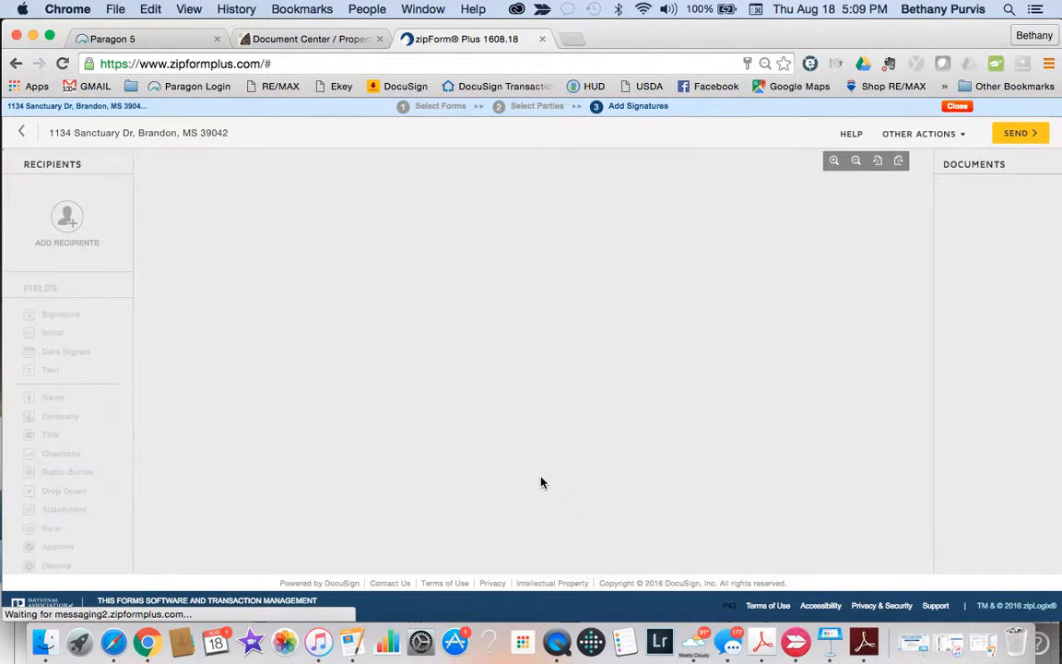
Step: On page 6, place and resize a Signature field on the BUYER line and add Date Signed at line 261
{"action": "scroll", "coordinate": [541, 476], "scroll_direction": "down", "scroll_amount": 8}
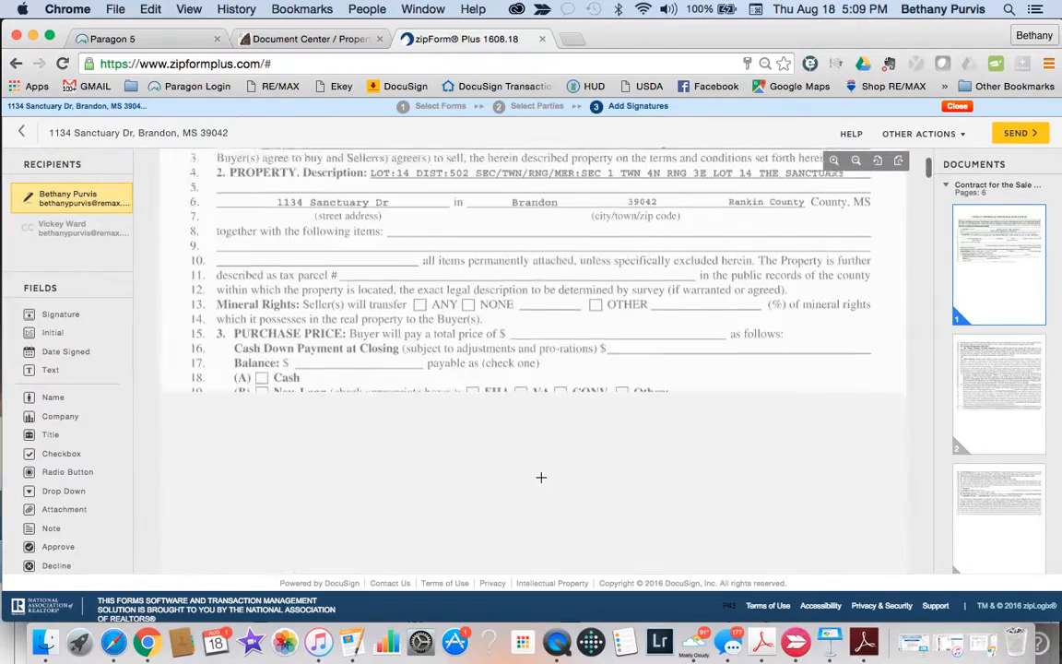
{"action": "scroll", "coordinate": [541, 477], "scroll_direction": "down", "scroll_amount": 20}
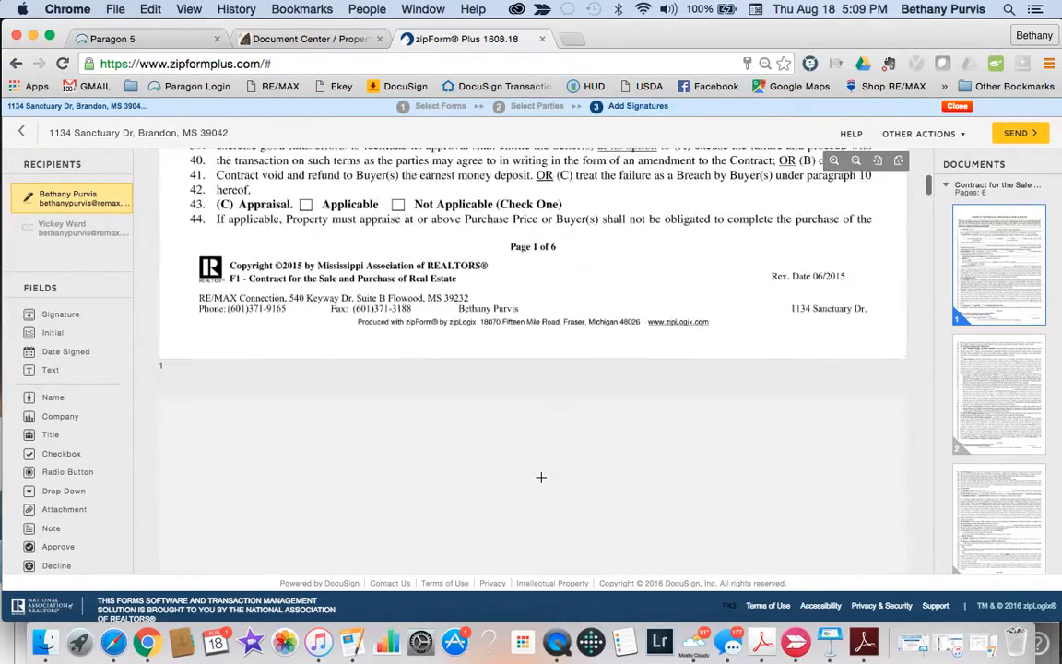
{"action": "scroll", "coordinate": [541, 477], "scroll_direction": "down", "scroll_amount": 20}
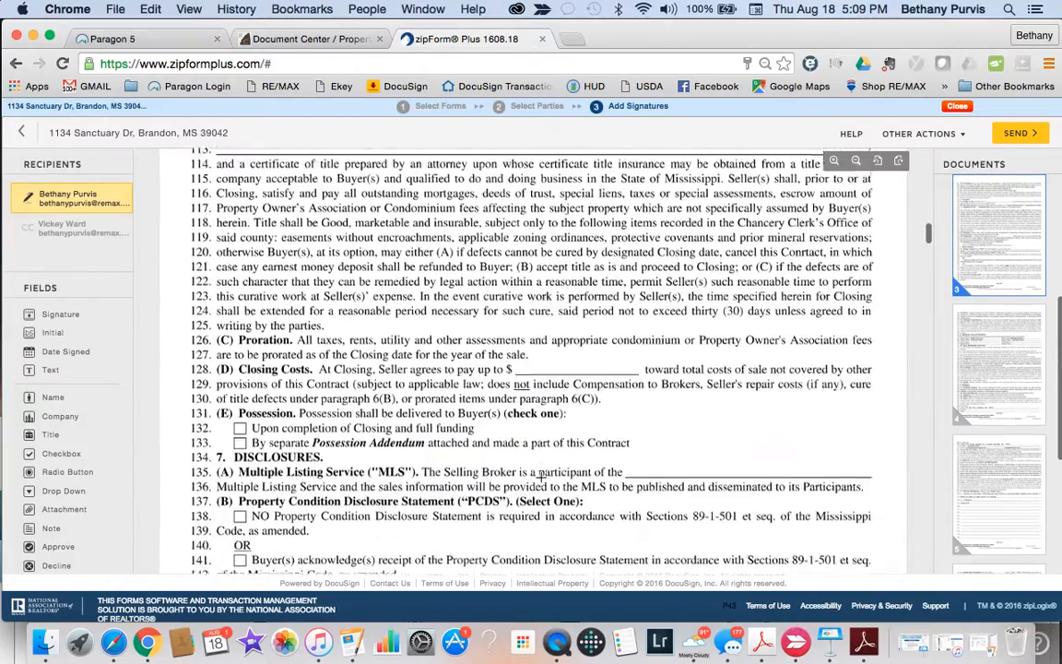
{"action": "scroll", "coordinate": [541, 477], "scroll_direction": "down", "scroll_amount": 20}
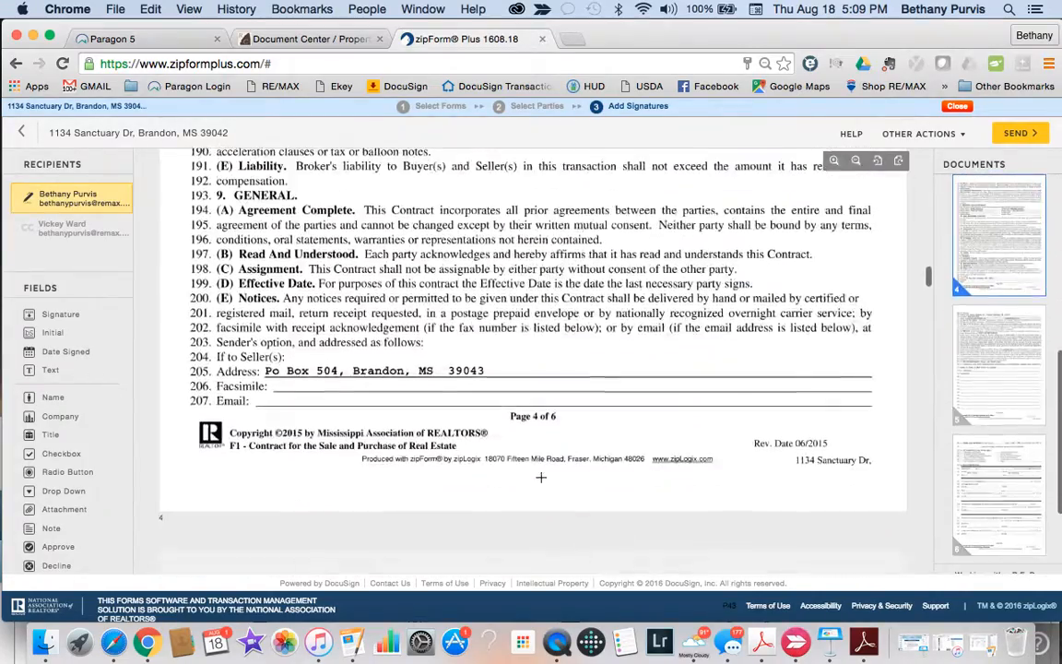
{"action": "scroll", "coordinate": [542, 476], "scroll_direction": "down", "scroll_amount": 10}
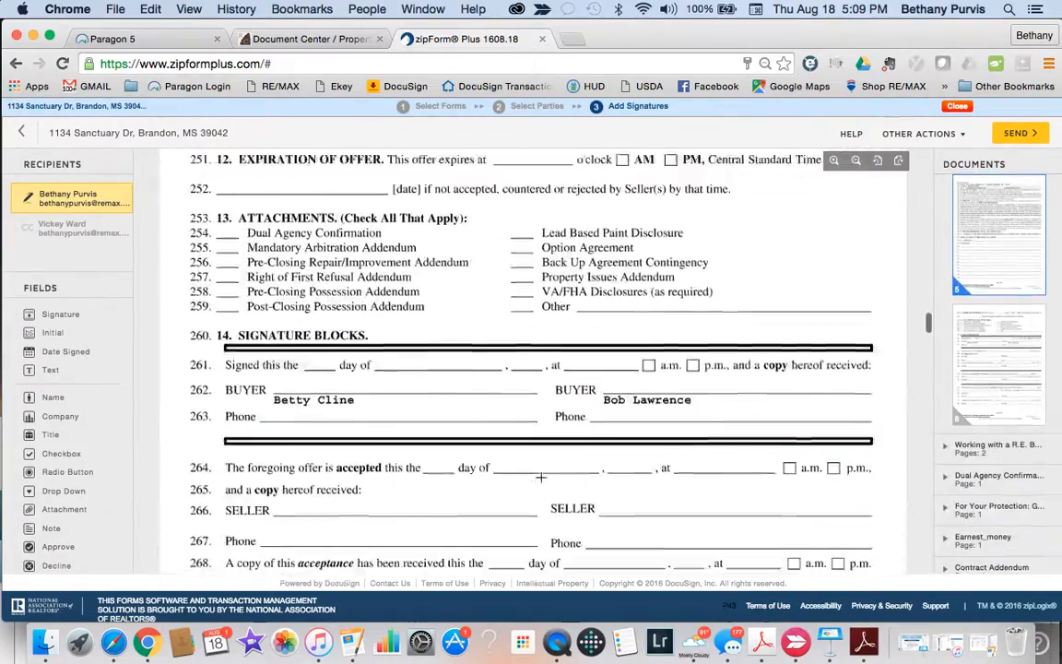
{"action": "scroll", "coordinate": [516, 480], "scroll_direction": "up", "scroll_amount": 1}
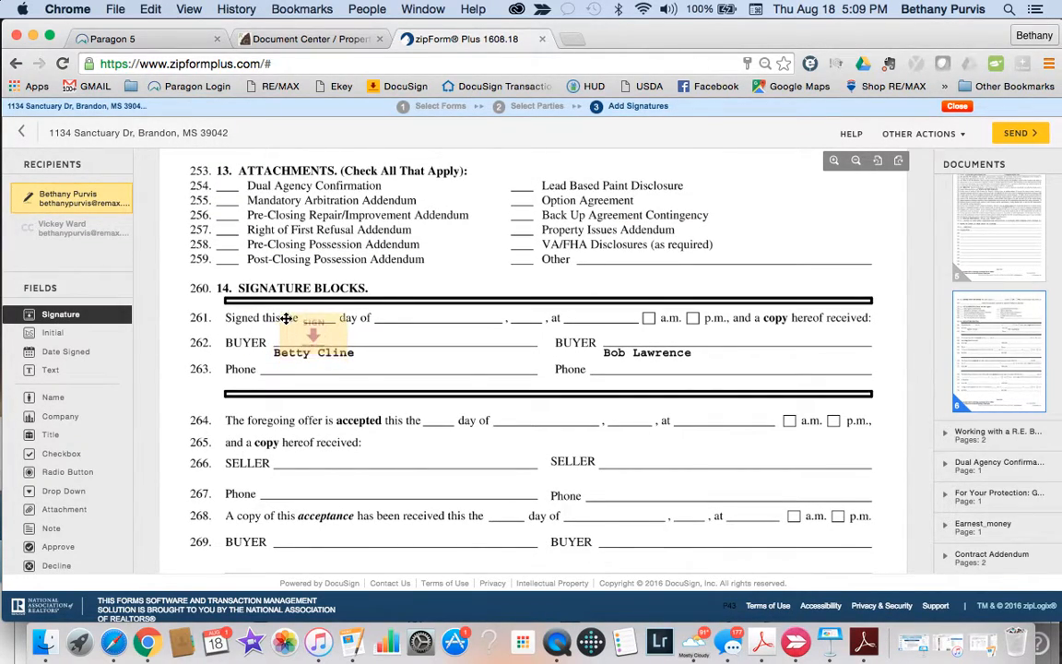
{"action": "left_click_drag", "start_coordinate": [285, 318], "coordinate": [288, 319]}
{"action": "left_click_drag", "start_coordinate": [343, 349], "coordinate": [315, 339]}
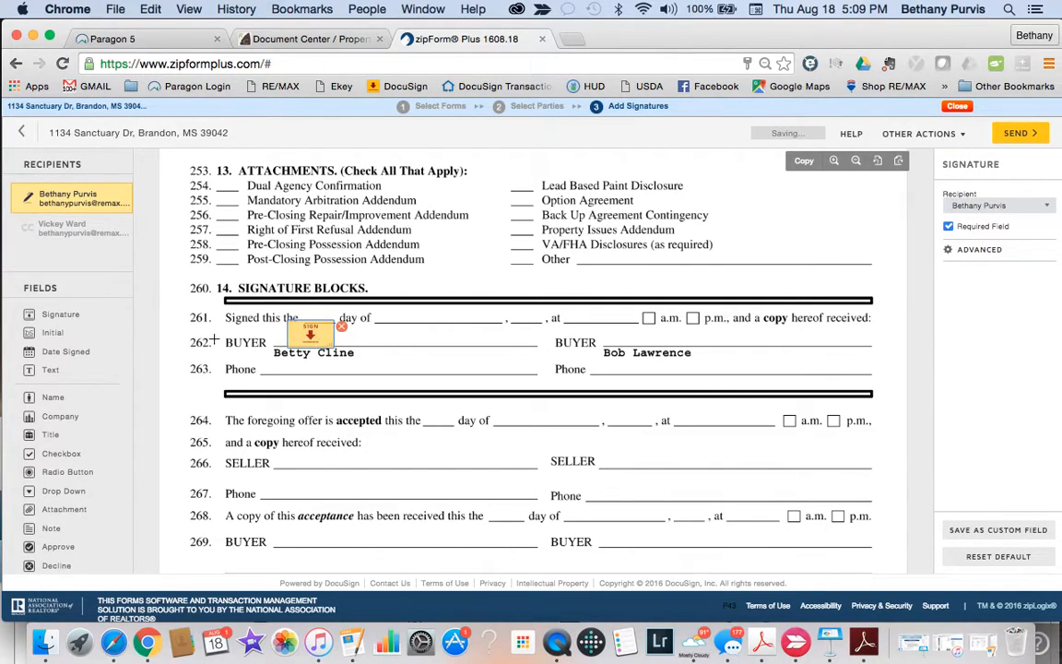
{"action": "left_click_drag", "start_coordinate": [73, 351], "coordinate": [378, 308]}
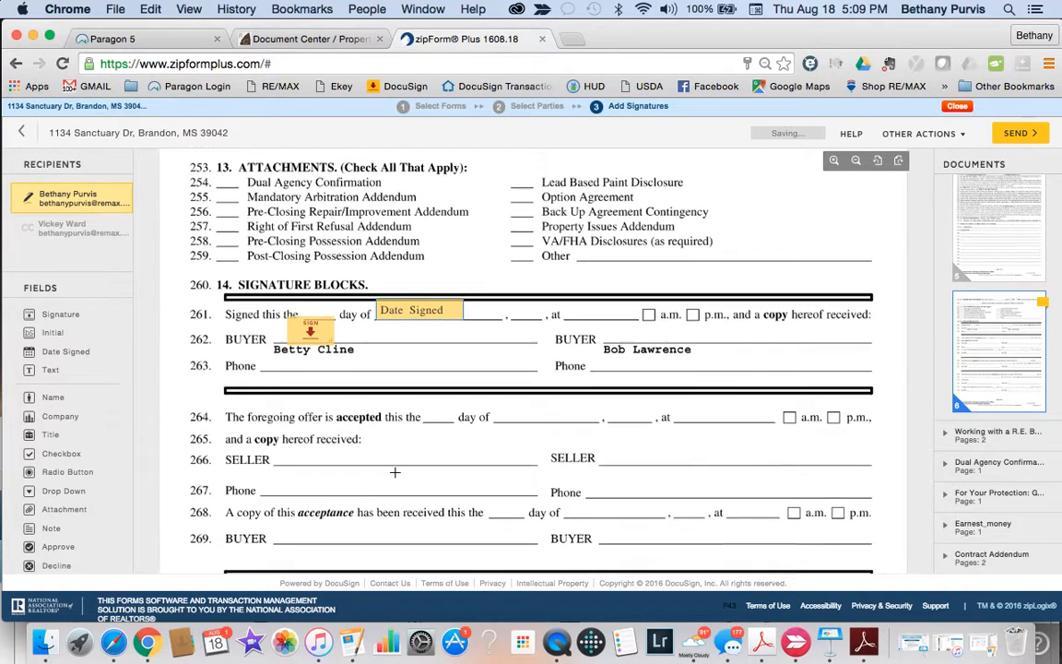
{"action": "scroll", "coordinate": [394, 472], "scroll_direction": "down", "scroll_amount": 10}
{"action": "scroll", "coordinate": [395, 472], "scroll_direction": "down", "scroll_amount": 15}
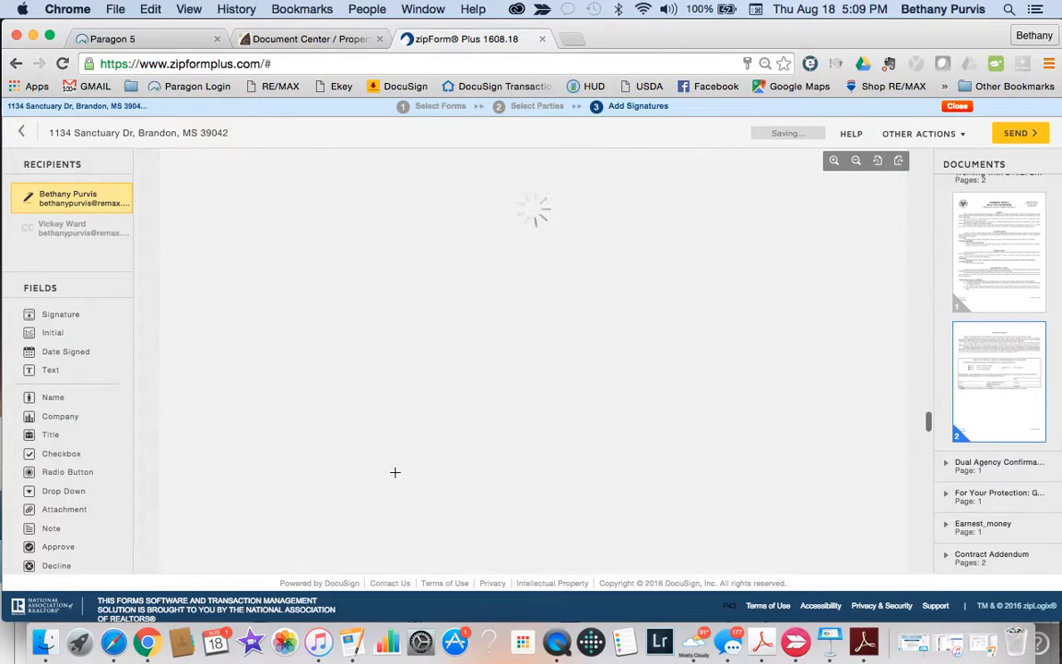
{"action": "scroll", "coordinate": [395, 472], "scroll_direction": "down", "scroll_amount": 15}
{"action": "scroll", "coordinate": [395, 472], "scroll_direction": "down", "scroll_amount": 15}
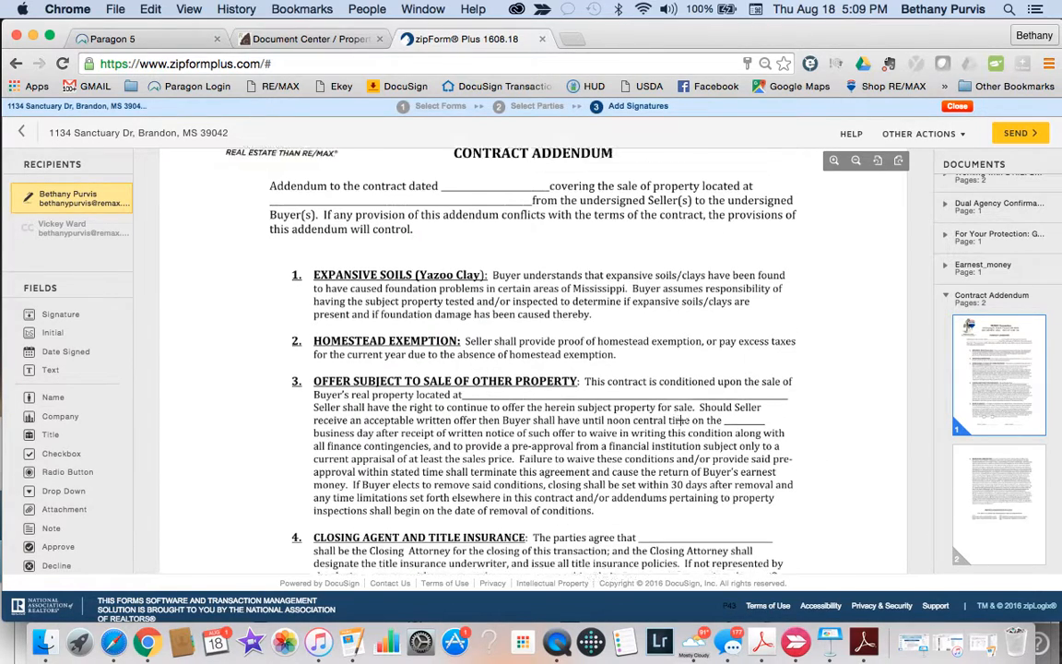
Step: Add a text field after 'contract dated' on the addendum, narrowed to fit the blank
{"action": "scroll", "coordinate": [680, 420], "scroll_direction": "up", "scroll_amount": 3}
{"action": "left_click_drag", "start_coordinate": [48, 373], "coordinate": [448, 269]}
{"action": "left_click_drag", "start_coordinate": [583, 288], "coordinate": [480, 283]}
Step: Place checkbox fields after 'will not' and on 'Home to be professionally cleaned'
{"action": "scroll", "coordinate": [542, 457], "scroll_direction": "down", "scroll_amount": 15}
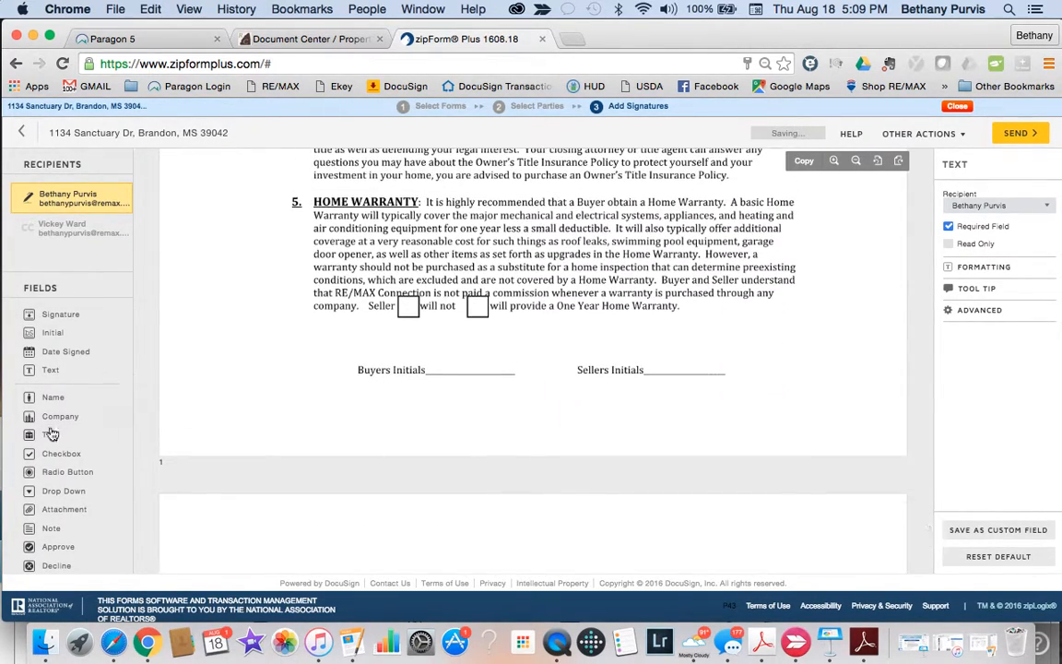
{"action": "left_click", "coordinate": [61, 454]}
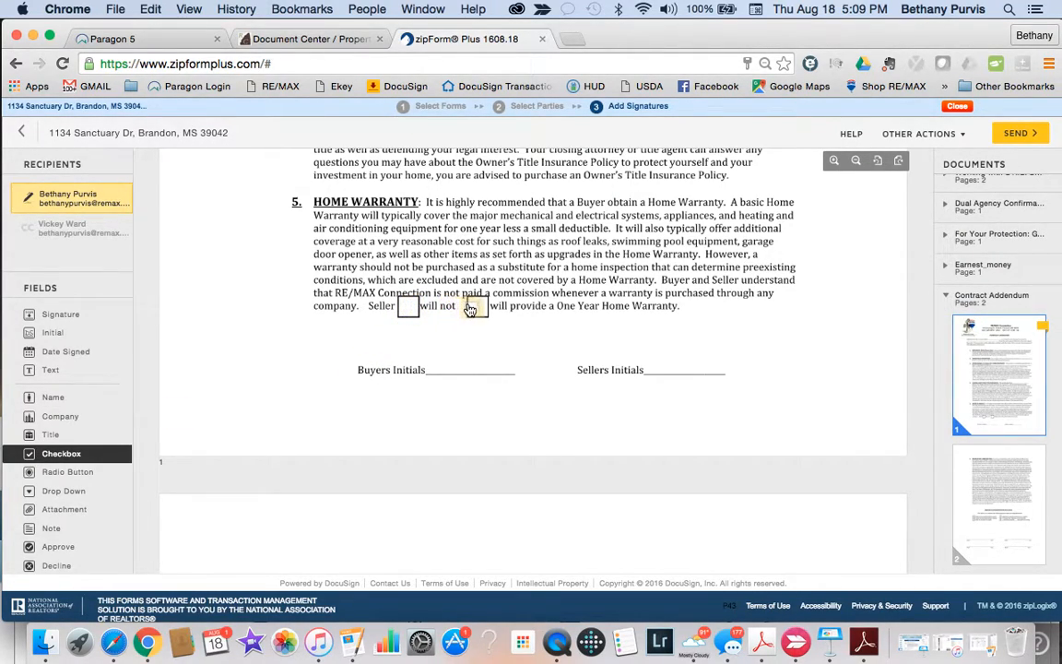
{"action": "left_click", "coordinate": [473, 310]}
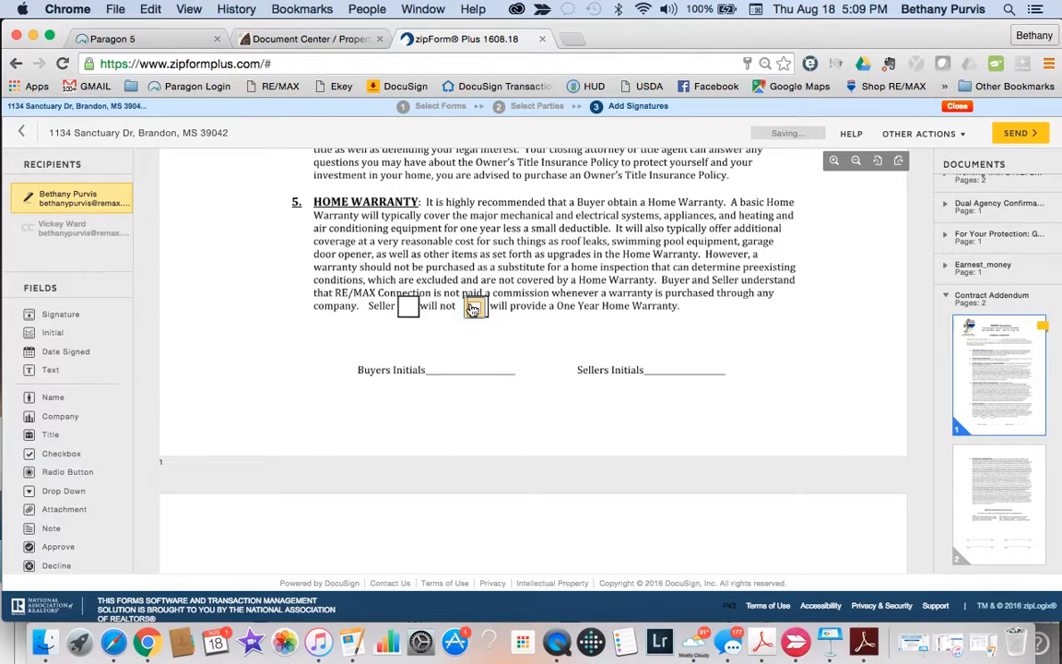
{"action": "scroll", "coordinate": [464, 436], "scroll_direction": "down", "scroll_amount": 10}
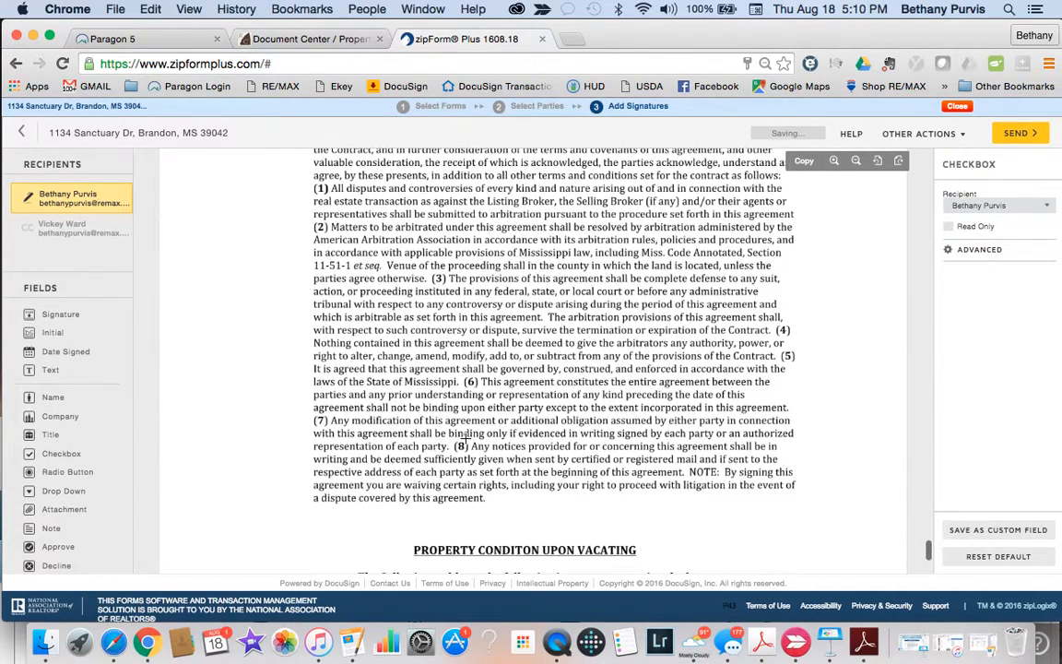
{"action": "scroll", "coordinate": [465, 436], "scroll_direction": "down", "scroll_amount": 5}
{"action": "scroll", "coordinate": [474, 434], "scroll_direction": "up", "scroll_amount": 1}
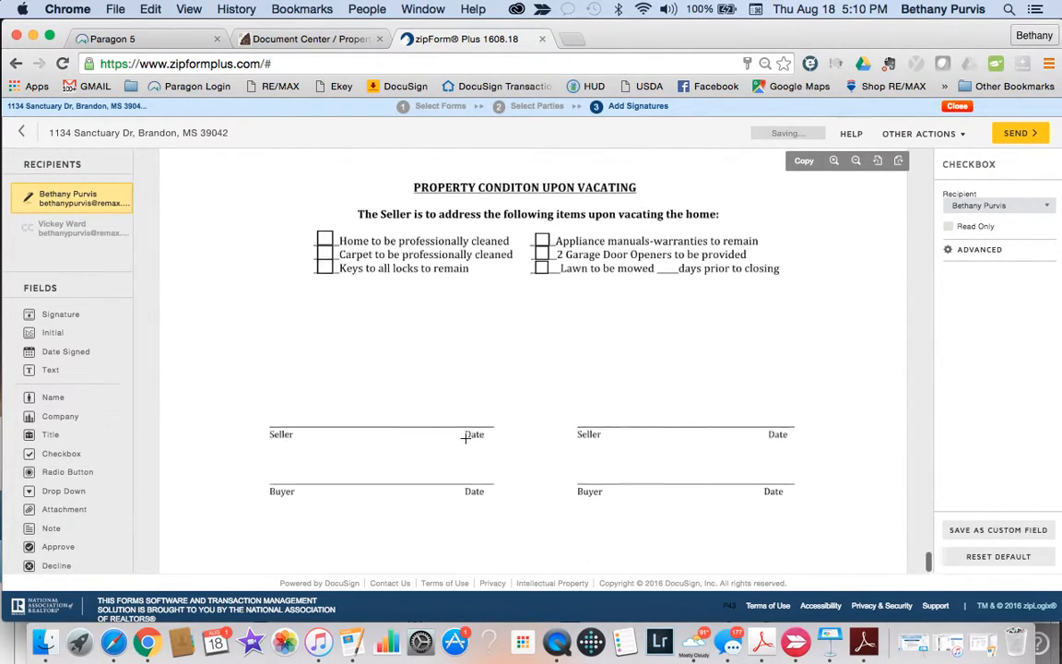
{"action": "left_click", "coordinate": [61, 454]}
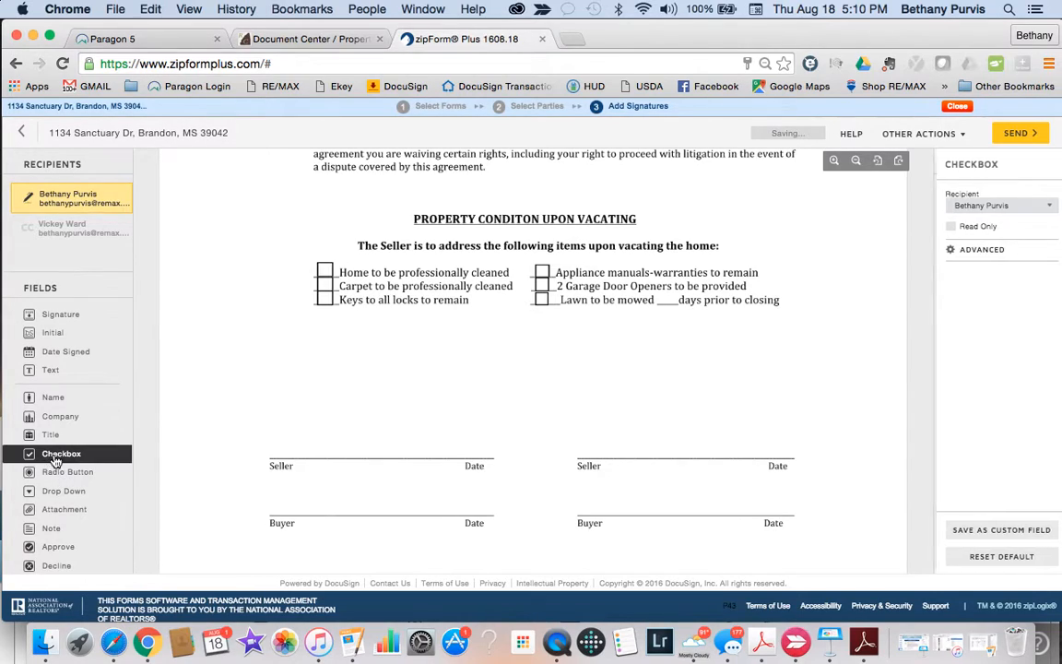
{"action": "left_click", "coordinate": [324, 272]}
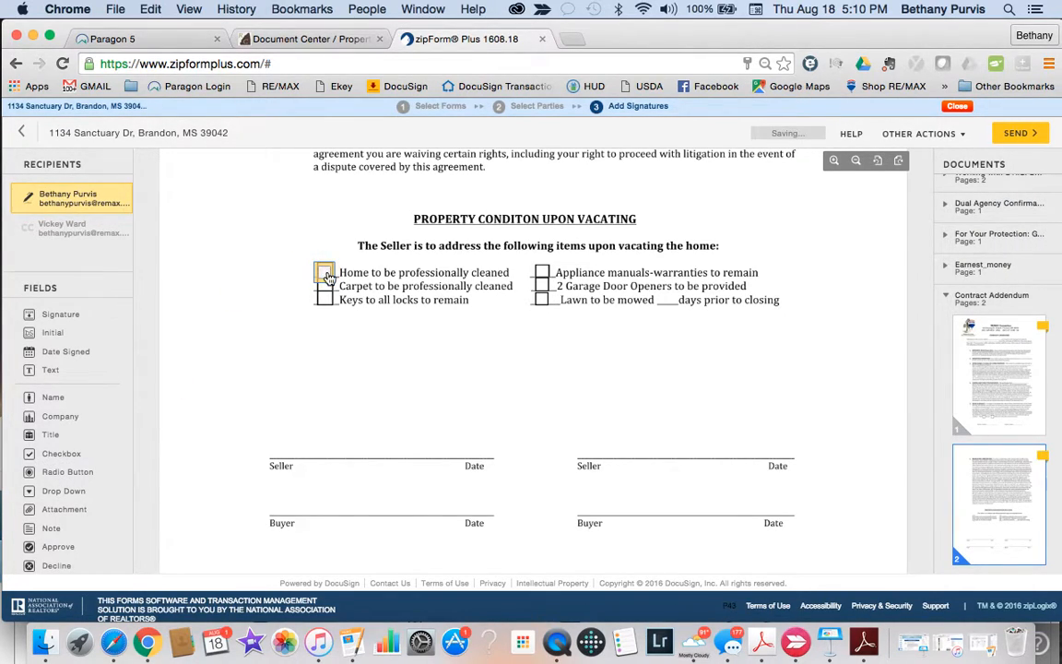
Step: Try a checkbox on 'Deposit NOW', then remove it again
{"action": "scroll", "coordinate": [360, 429], "scroll_direction": "down", "scroll_amount": 3}
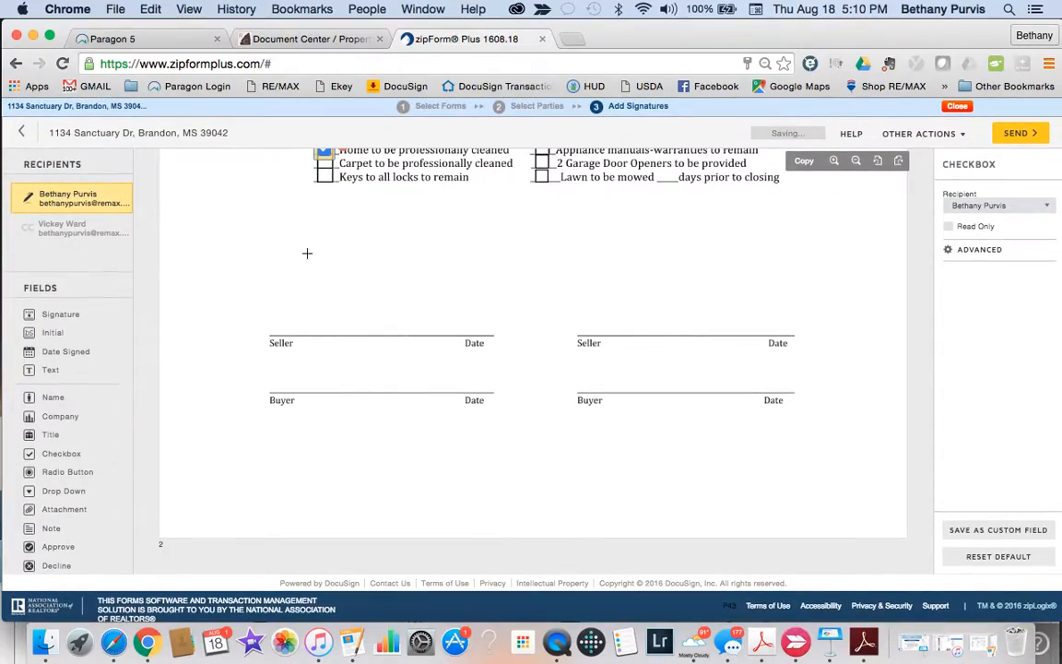
{"action": "scroll", "coordinate": [475, 389], "scroll_direction": "up", "scroll_amount": 20}
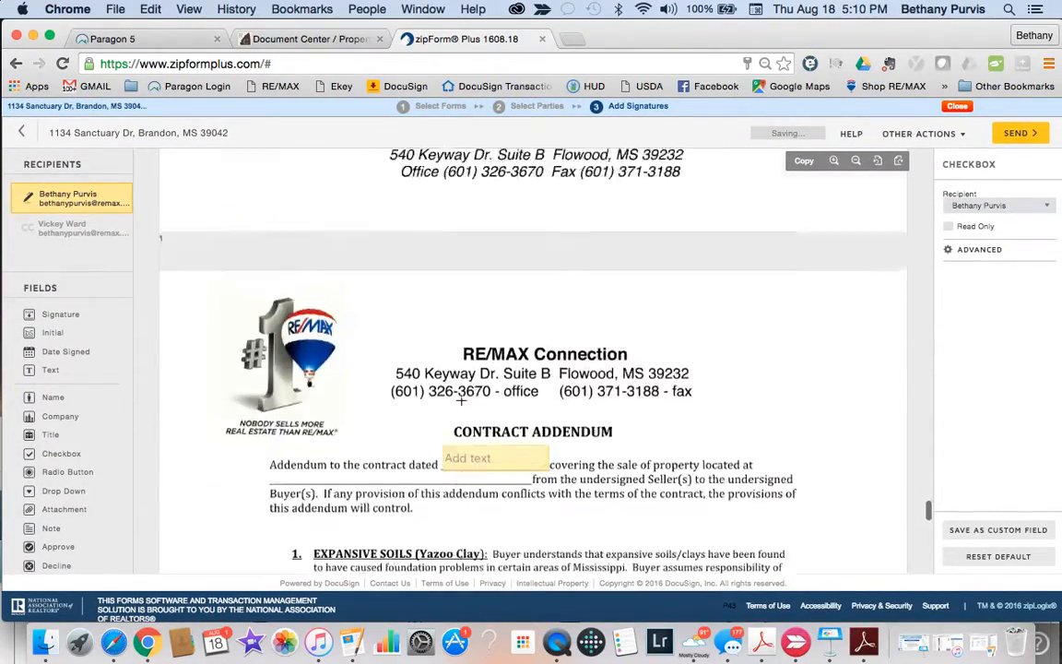
{"action": "scroll", "coordinate": [461, 398], "scroll_direction": "up", "scroll_amount": 10}
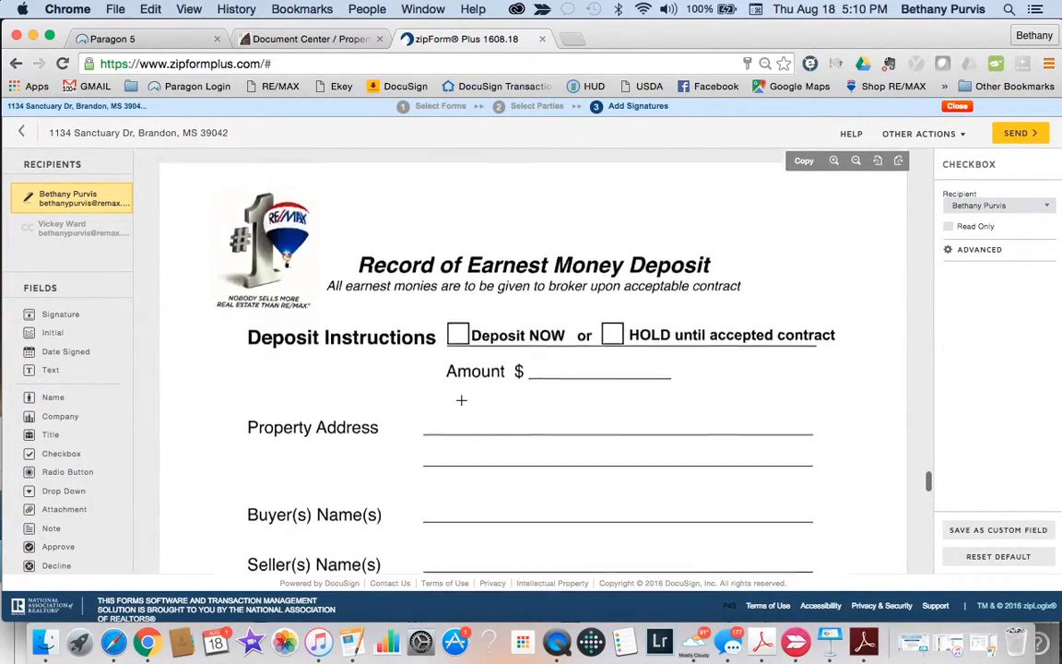
{"action": "scroll", "coordinate": [461, 401], "scroll_direction": "down", "scroll_amount": 1}
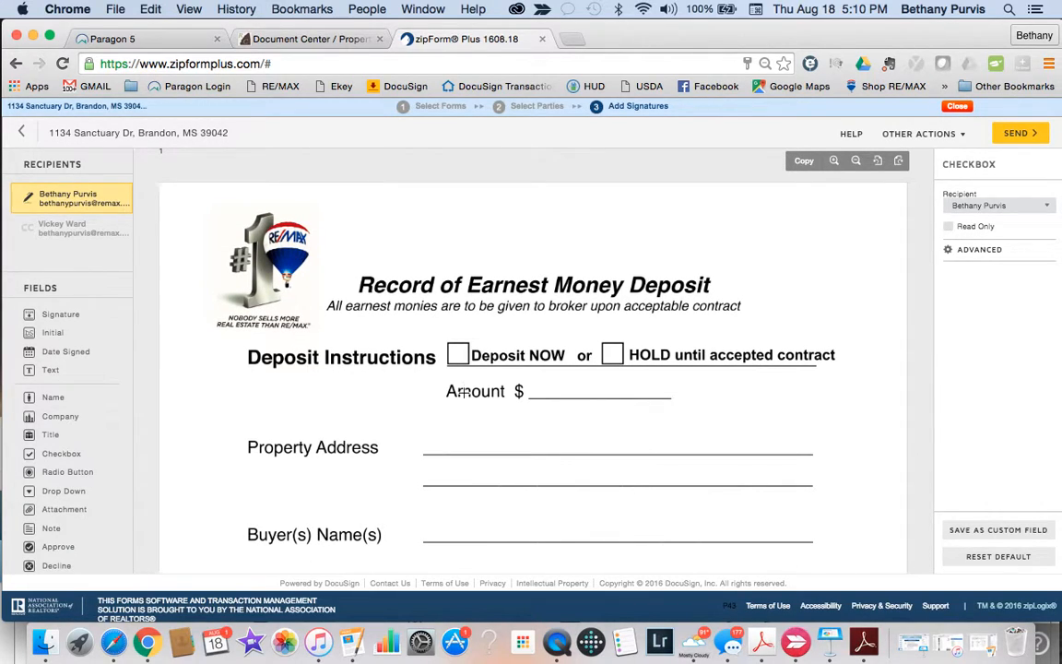
{"action": "left_click", "coordinate": [53, 453]}
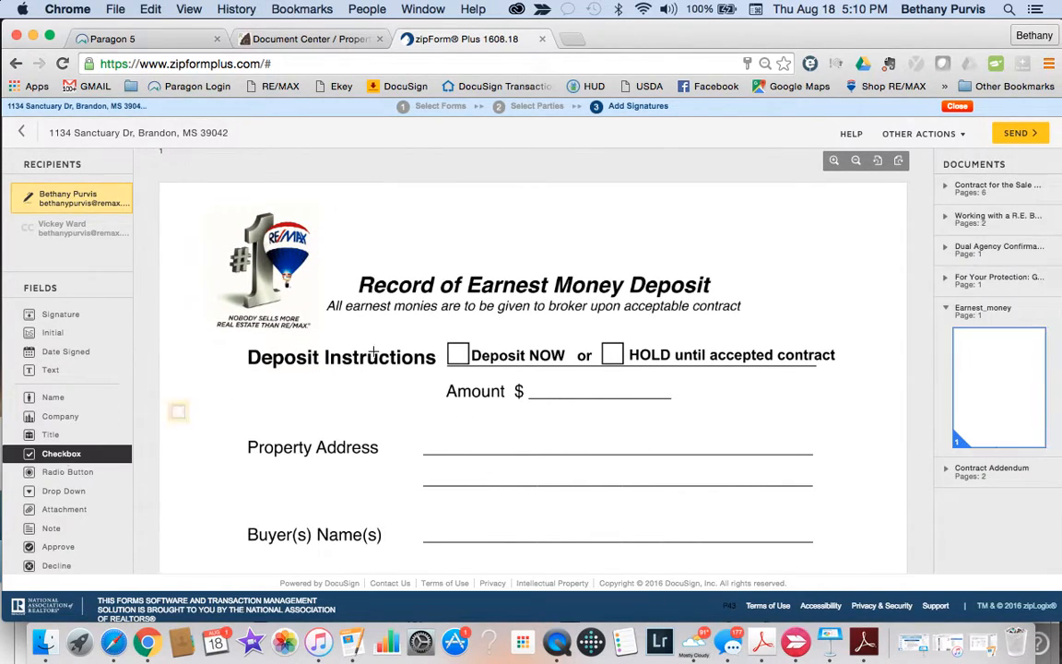
{"action": "left_click", "coordinate": [456, 355]}
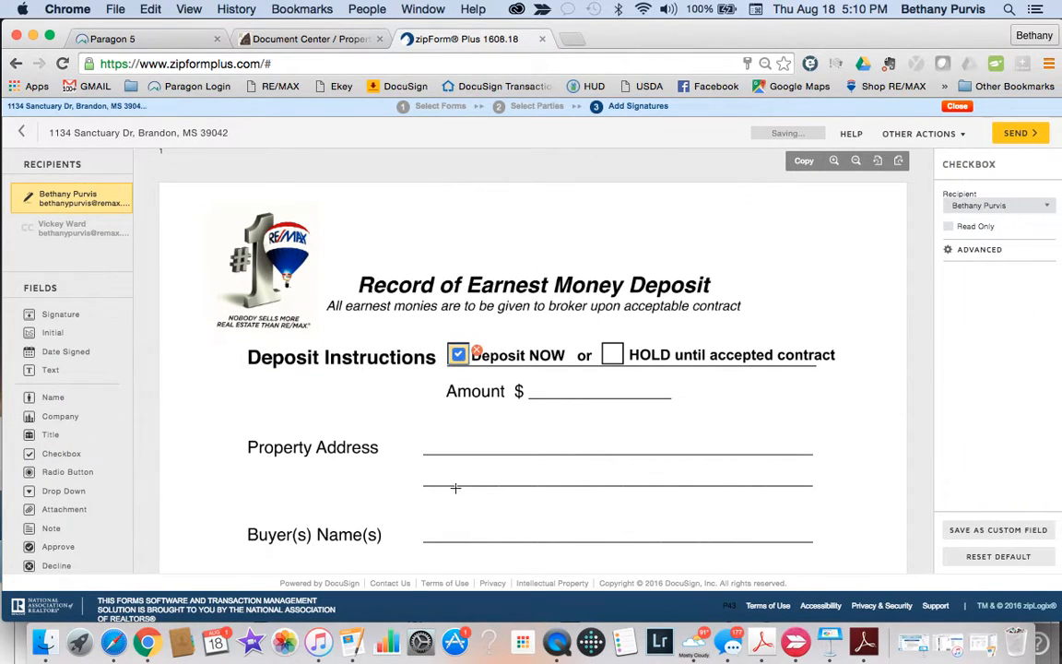
{"action": "scroll", "coordinate": [453, 478], "scroll_direction": "down", "scroll_amount": 5}
{"action": "scroll", "coordinate": [455, 497], "scroll_direction": "up", "scroll_amount": 5}
{"action": "scroll", "coordinate": [456, 497], "scroll_direction": "down", "scroll_amount": 2}
{"action": "scroll", "coordinate": [456, 497], "scroll_direction": "down", "scroll_amount": 12}
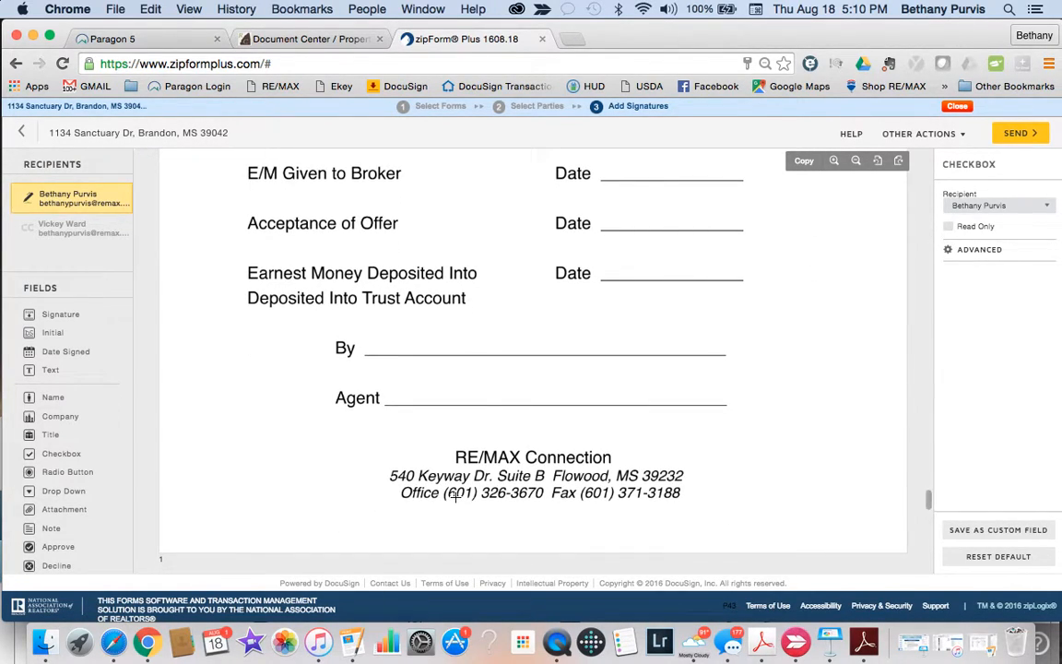
{"action": "scroll", "coordinate": [455, 496], "scroll_direction": "down", "scroll_amount": 2}
{"action": "scroll", "coordinate": [456, 496], "scroll_direction": "up", "scroll_amount": 3}
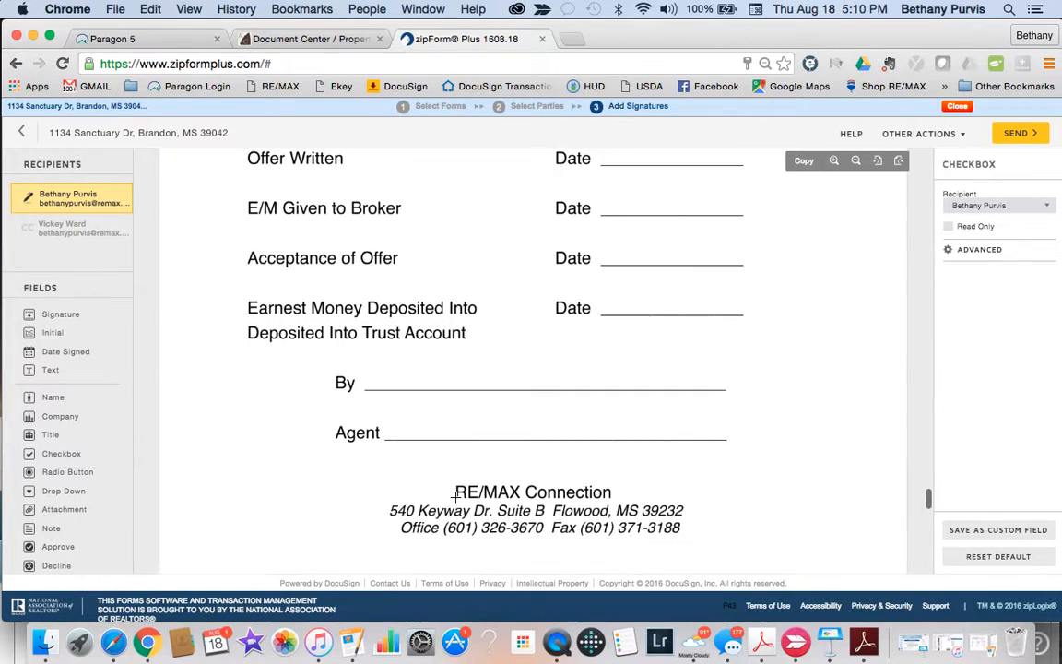
{"action": "scroll", "coordinate": [455, 497], "scroll_direction": "up", "scroll_amount": 1}
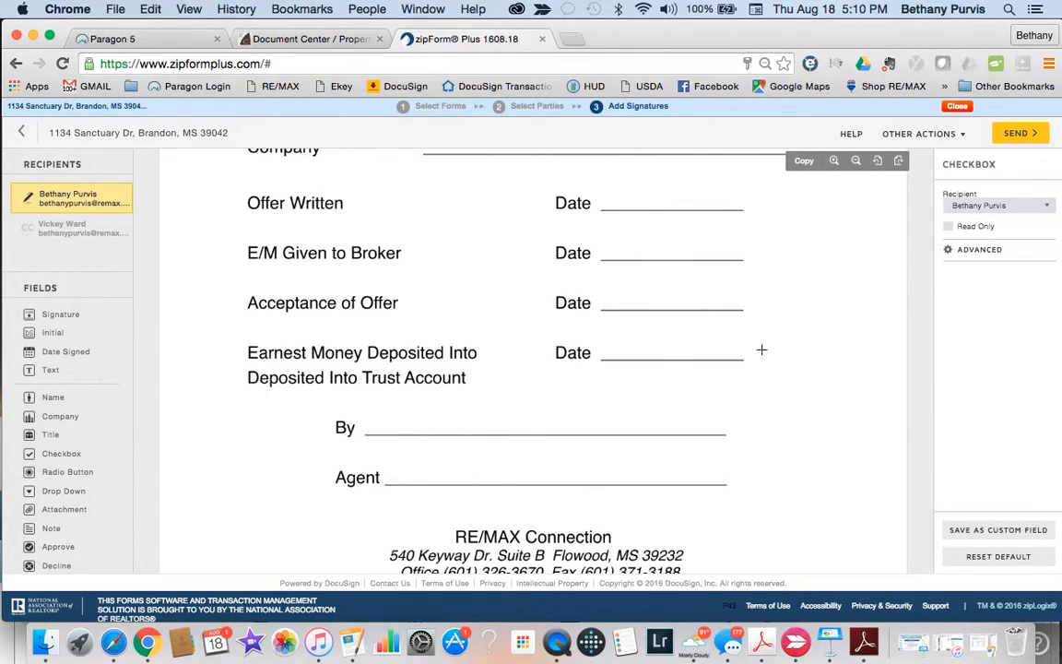
{"action": "scroll", "coordinate": [773, 331], "scroll_direction": "up", "scroll_amount": 10}
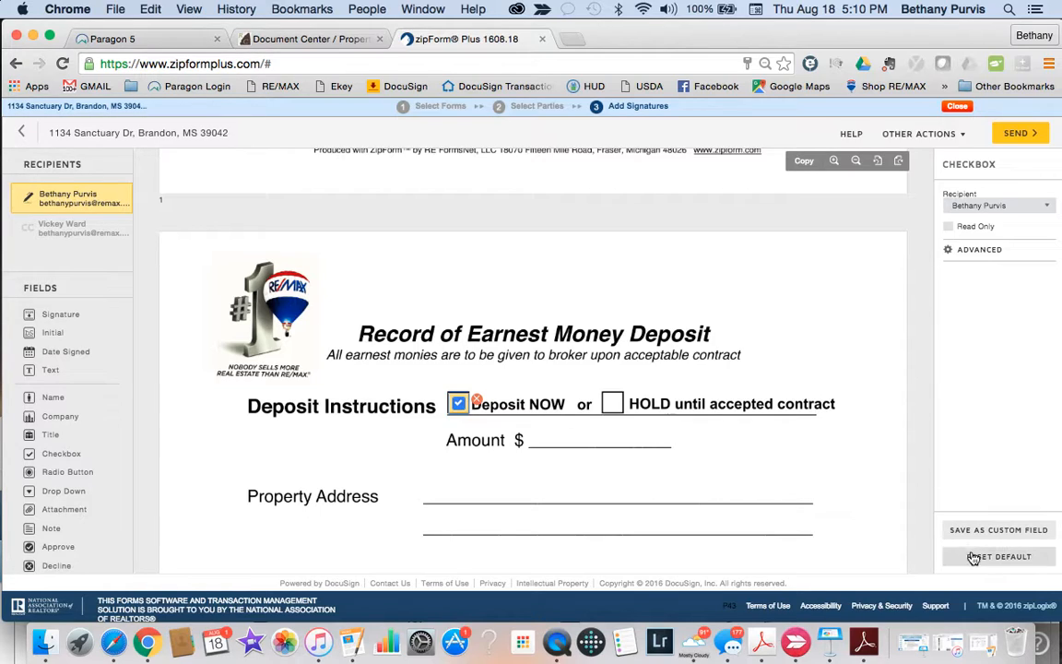
{"action": "left_click", "coordinate": [477, 402]}
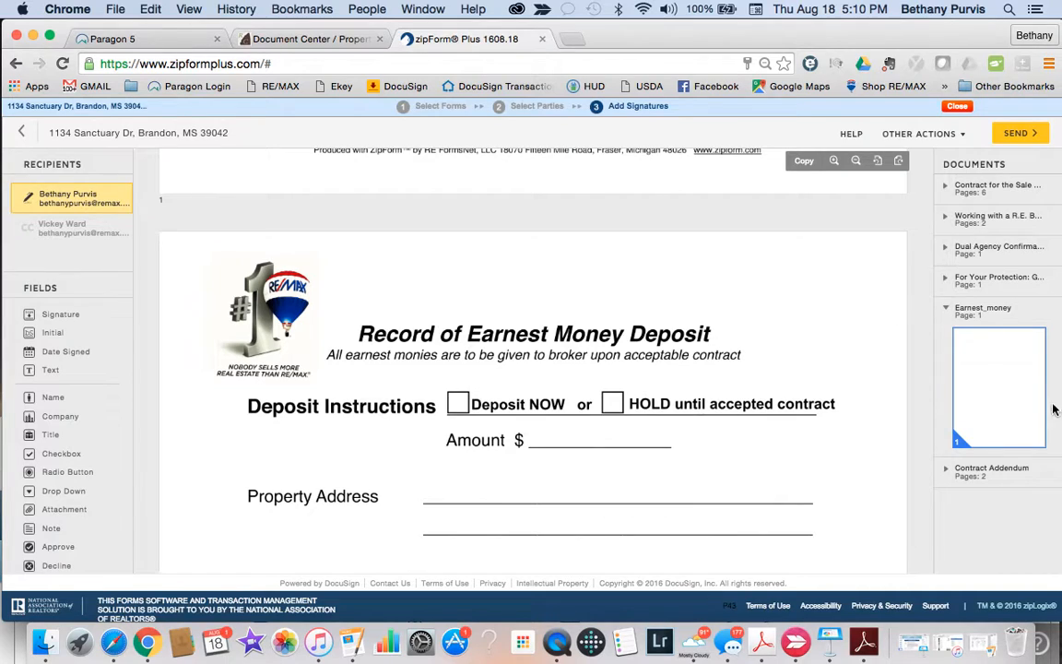
Step: Remove the blank Earnest_money page using its red X and Delete Page
{"action": "scroll", "coordinate": [685, 451], "scroll_direction": "down", "scroll_amount": 5}
{"action": "scroll", "coordinate": [685, 454], "scroll_direction": "up", "scroll_amount": 4}
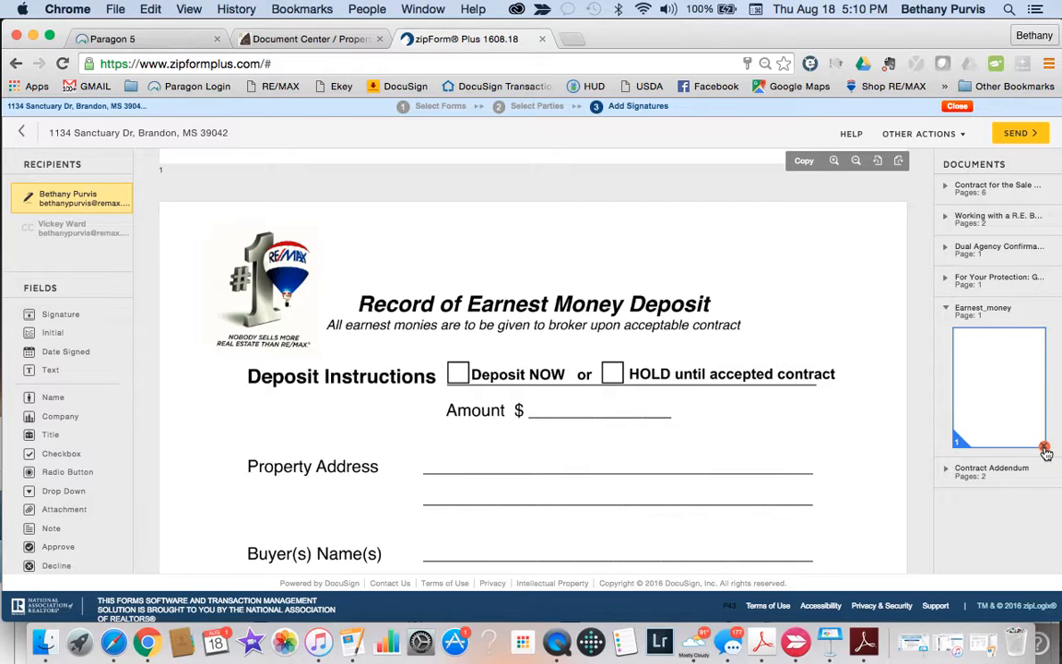
{"action": "left_click", "coordinate": [1046, 450]}
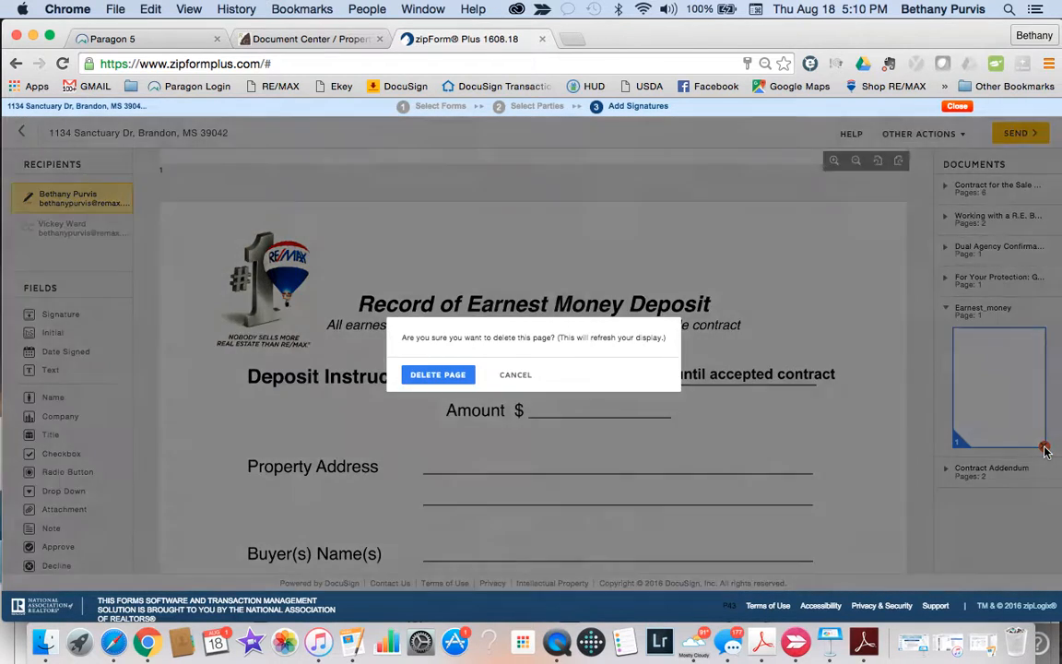
{"action": "left_click", "coordinate": [432, 376]}
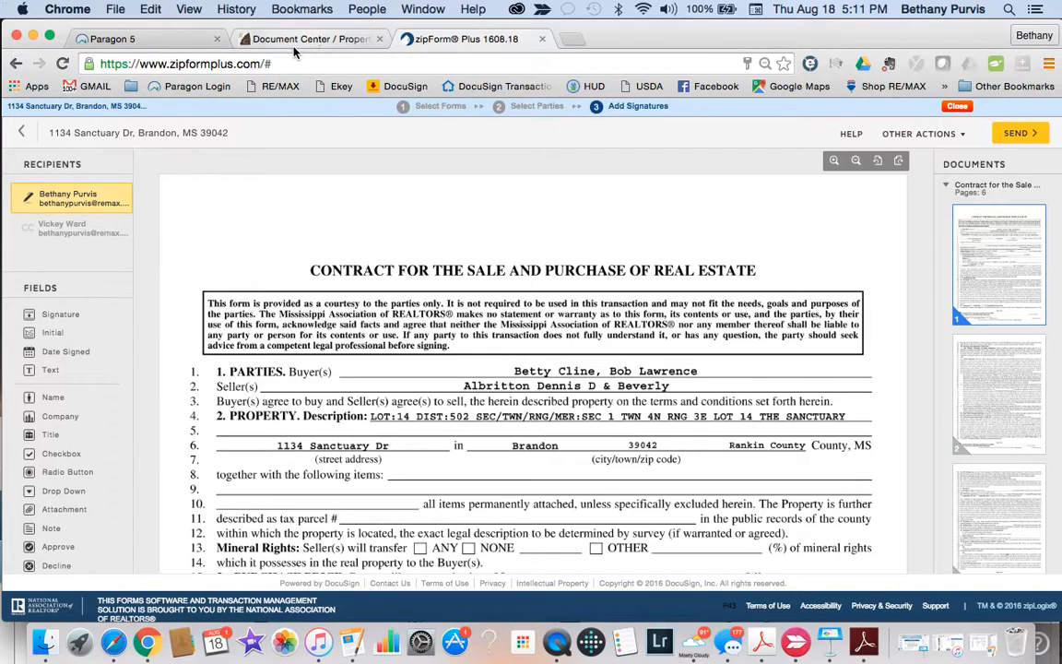
{"action": "left_click", "coordinate": [464, 61]}
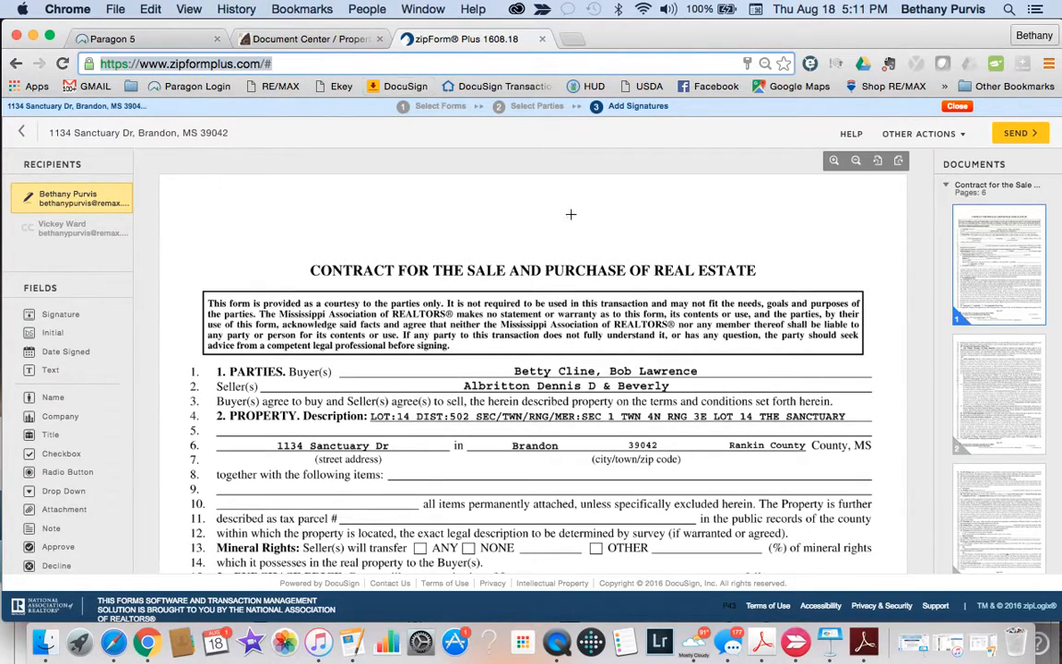
{"action": "left_click", "coordinate": [954, 109]}
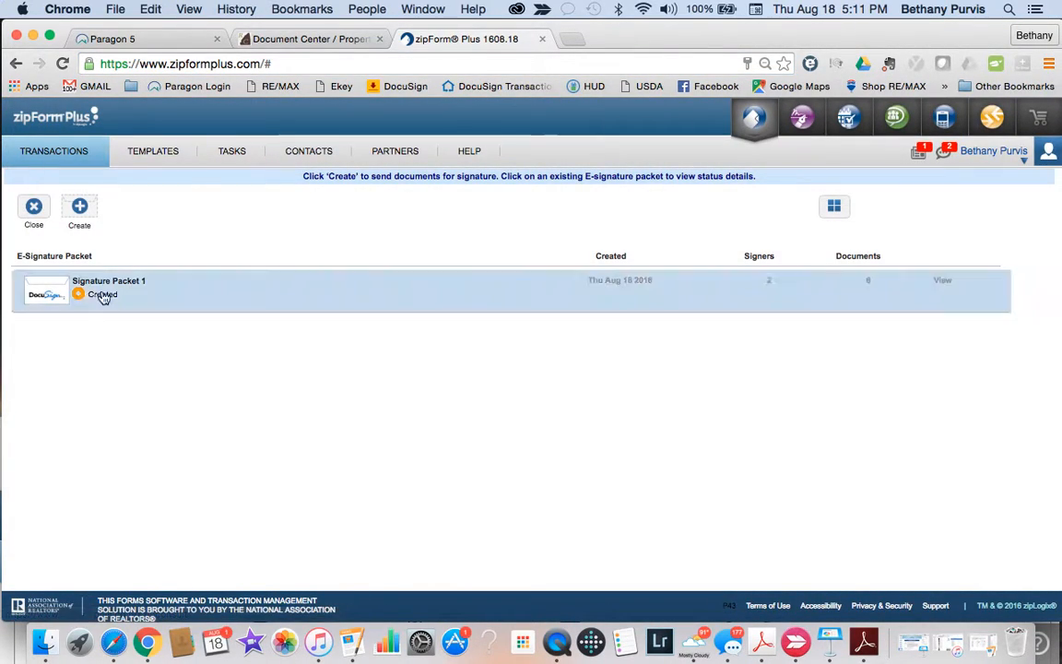
{"action": "left_click", "coordinate": [50, 157]}
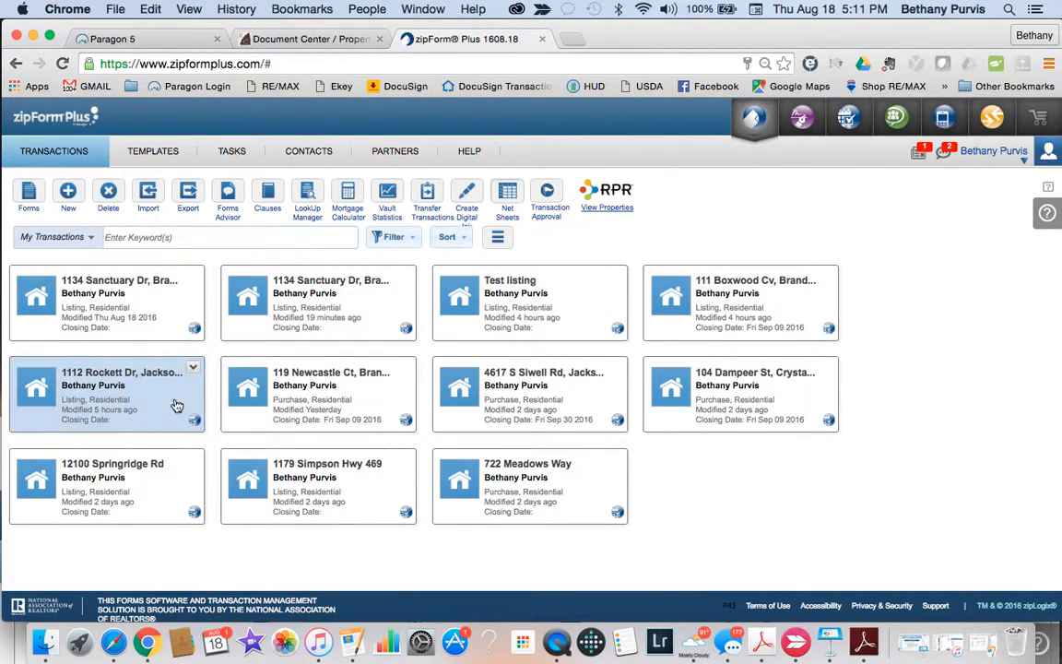
{"action": "double_click", "coordinate": [386, 405]}
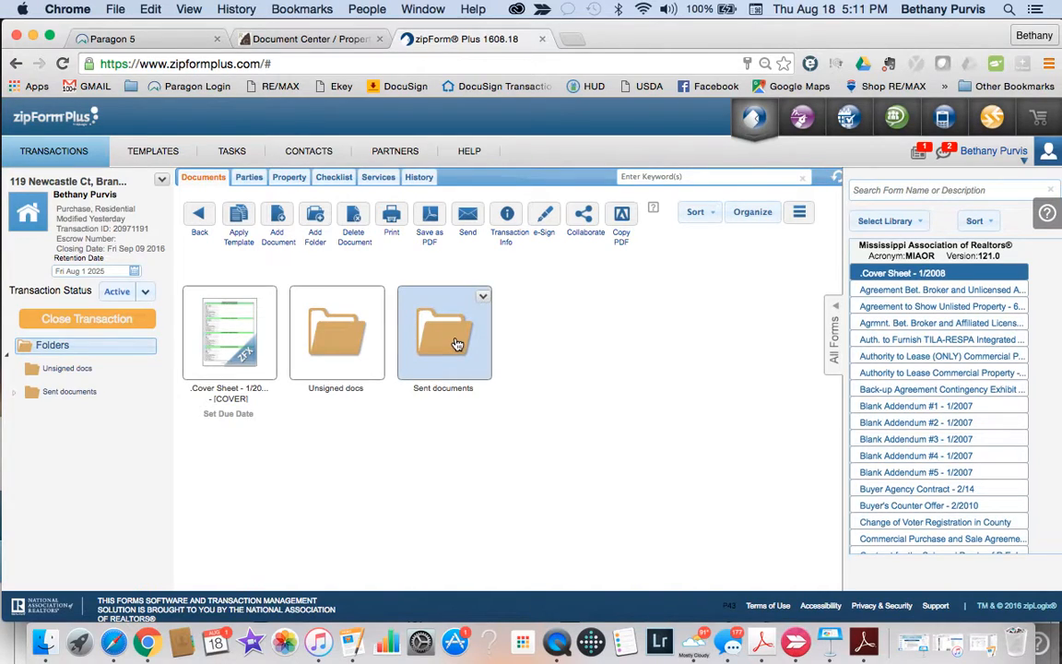
Step: Open Sent documents and look through its Signature Packet folder of signed PDFs
{"action": "double_click", "coordinate": [456, 344]}
{"action": "scroll", "coordinate": [406, 438], "scroll_direction": "down", "scroll_amount": 2}
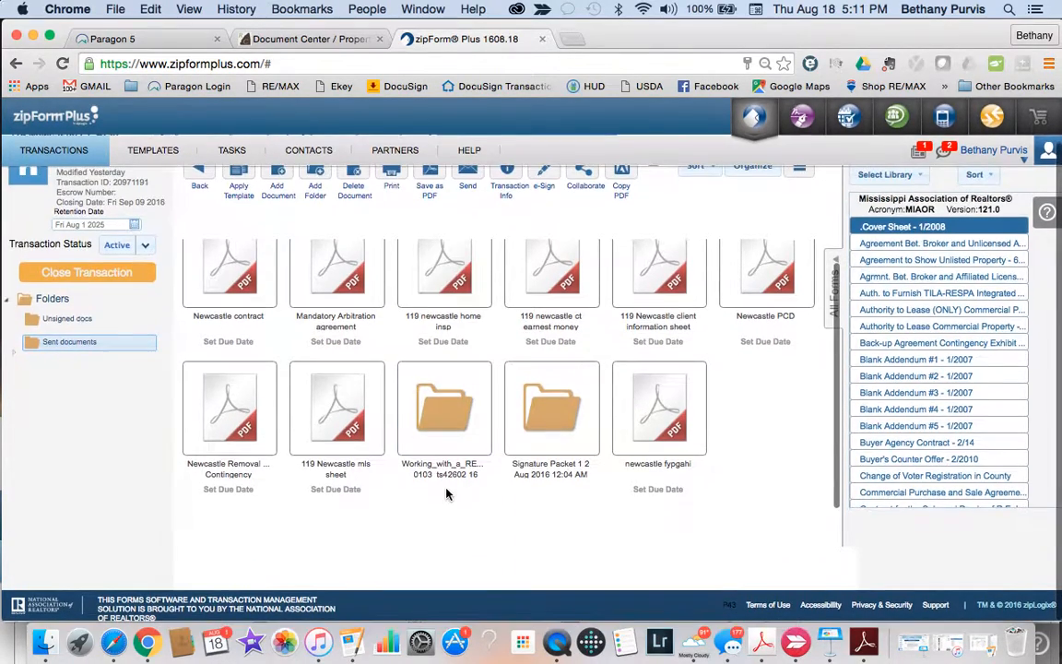
{"action": "double_click", "coordinate": [551, 416]}
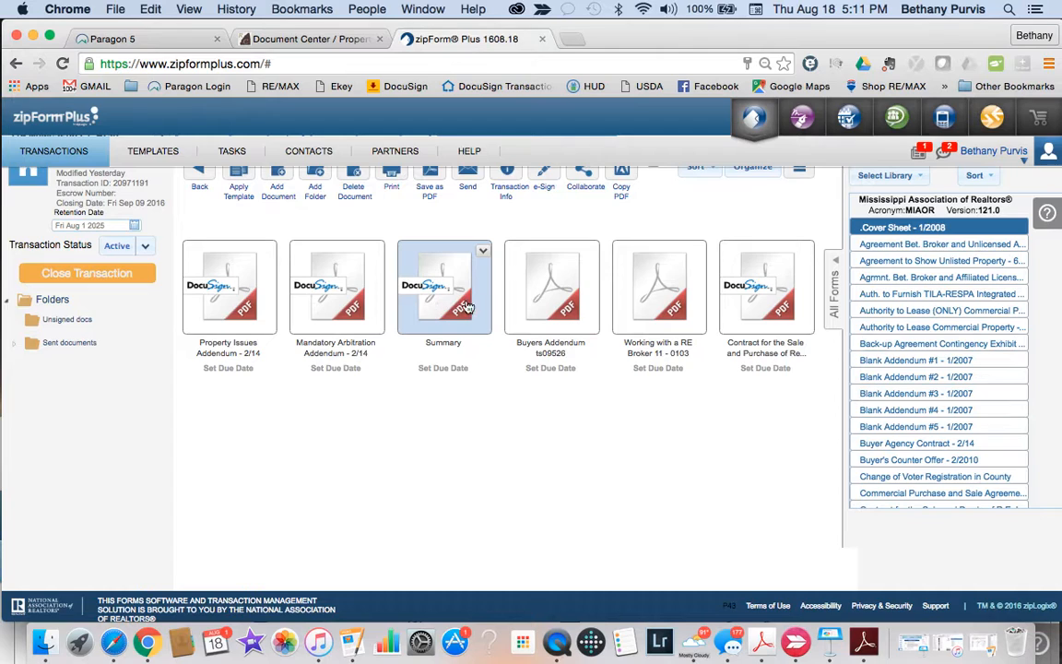
{"action": "scroll", "coordinate": [409, 321], "scroll_direction": "up", "scroll_amount": 2}
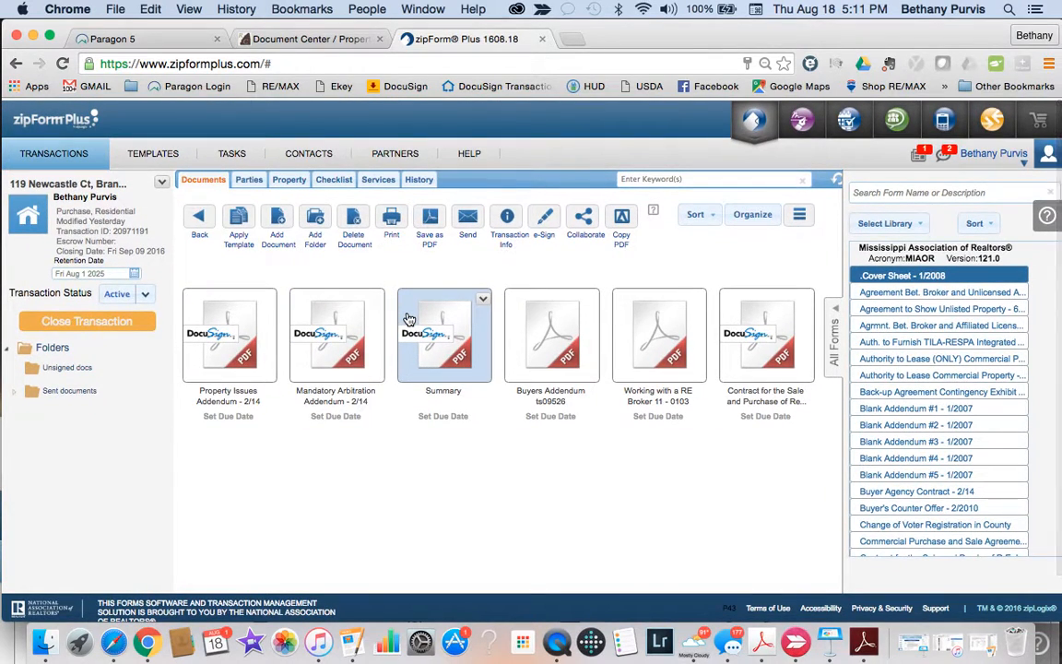
{"action": "scroll", "coordinate": [408, 319], "scroll_direction": "down", "scroll_amount": 2}
{"action": "scroll", "coordinate": [408, 319], "scroll_direction": "up", "scroll_amount": 2}
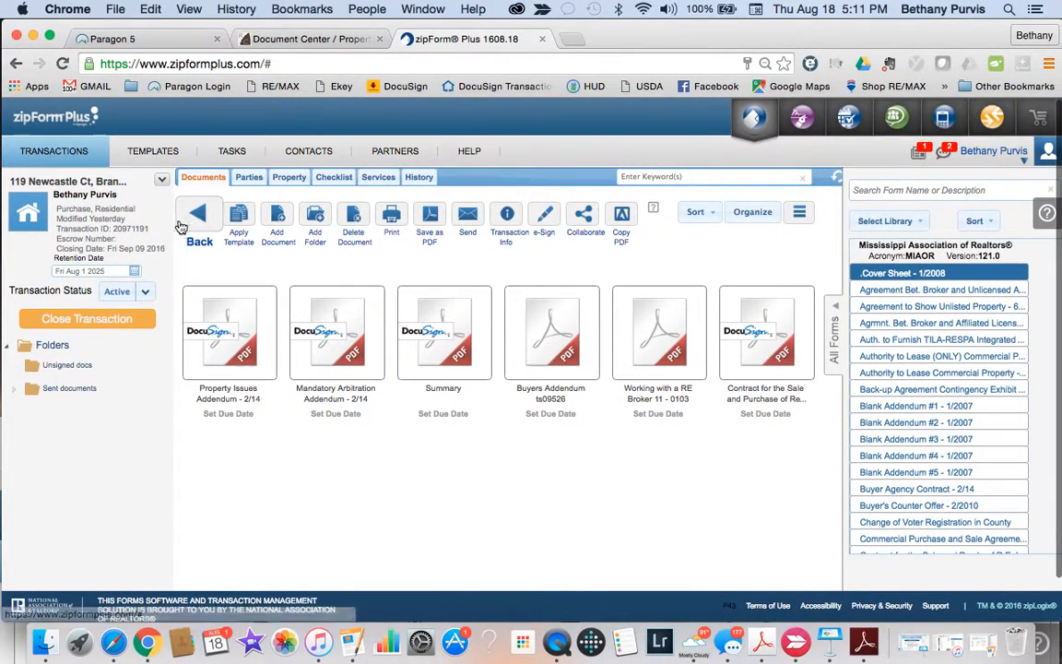
Step: Return to the transaction's top-level folders and reopen Sent documents
{"action": "left_click", "coordinate": [199, 217]}
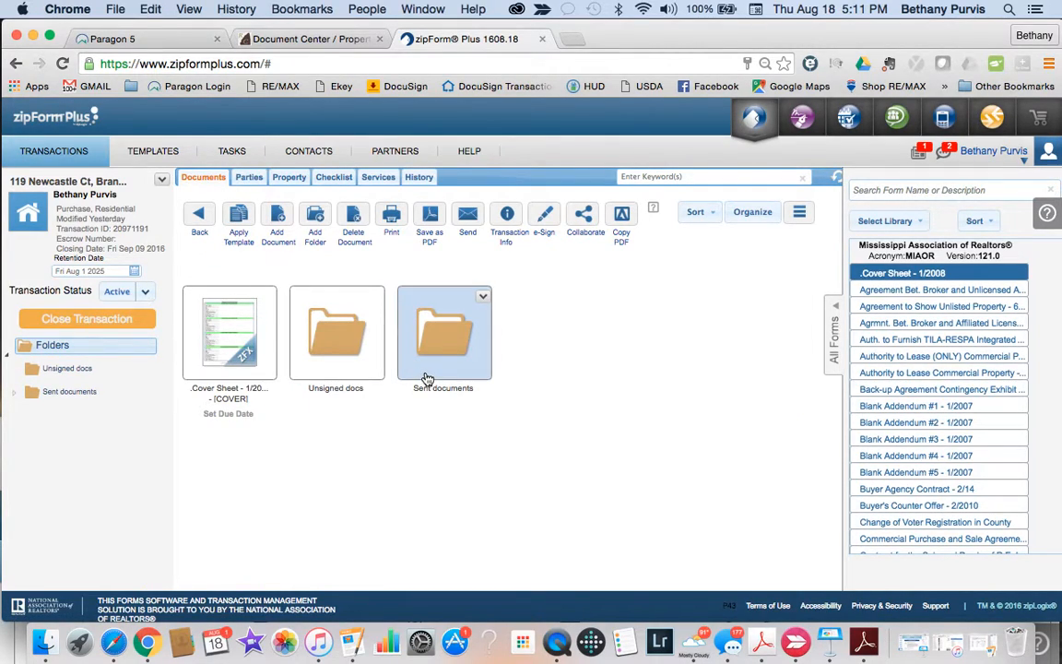
{"action": "left_click", "coordinate": [483, 297]}
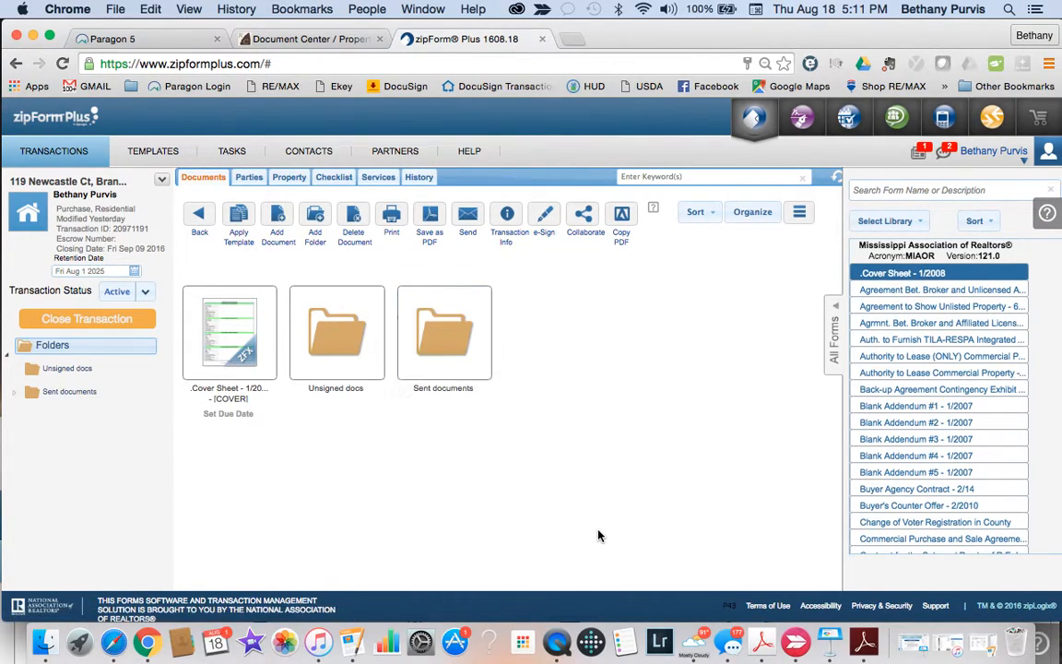
{"action": "double_click", "coordinate": [447, 317]}
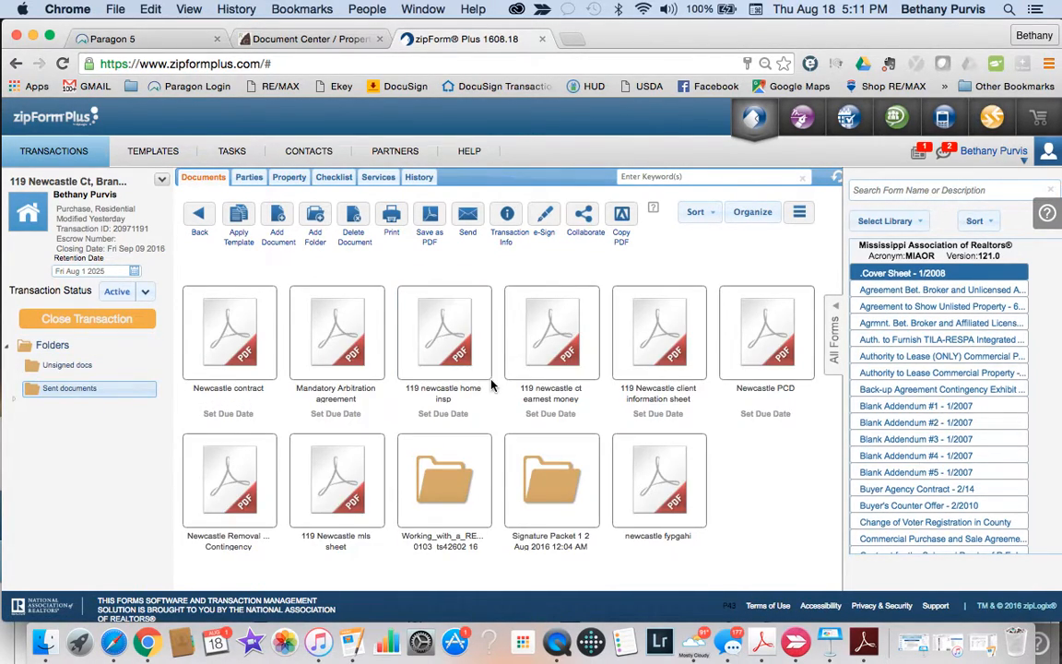
{"action": "left_click", "coordinate": [468, 223]}
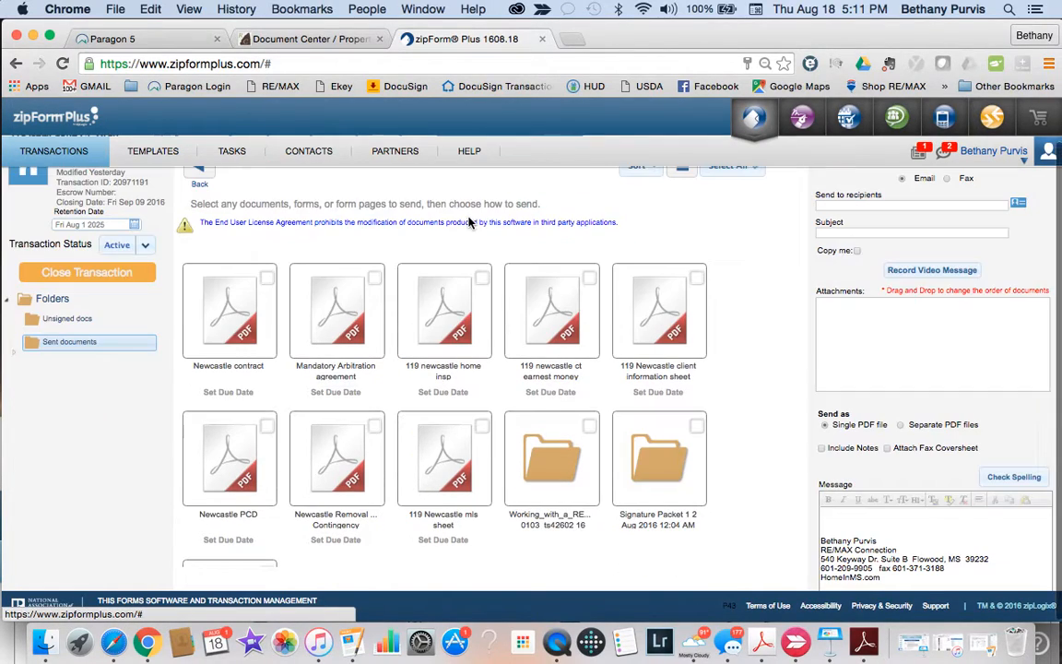
{"action": "left_click", "coordinate": [267, 279]}
{"action": "left_click", "coordinate": [374, 281]}
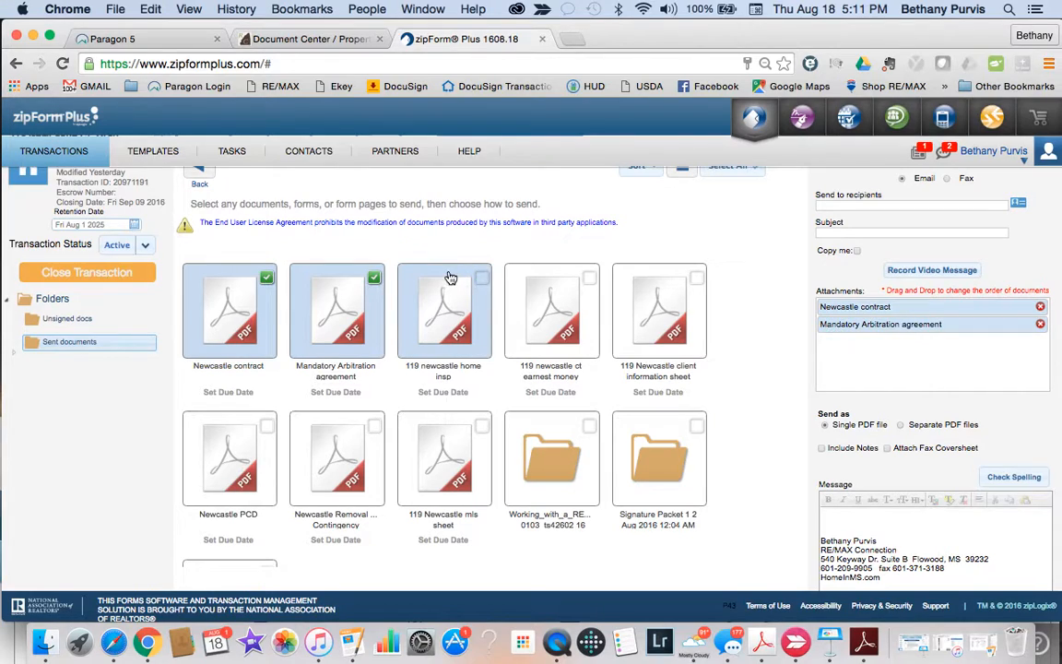
{"action": "left_click", "coordinate": [481, 278]}
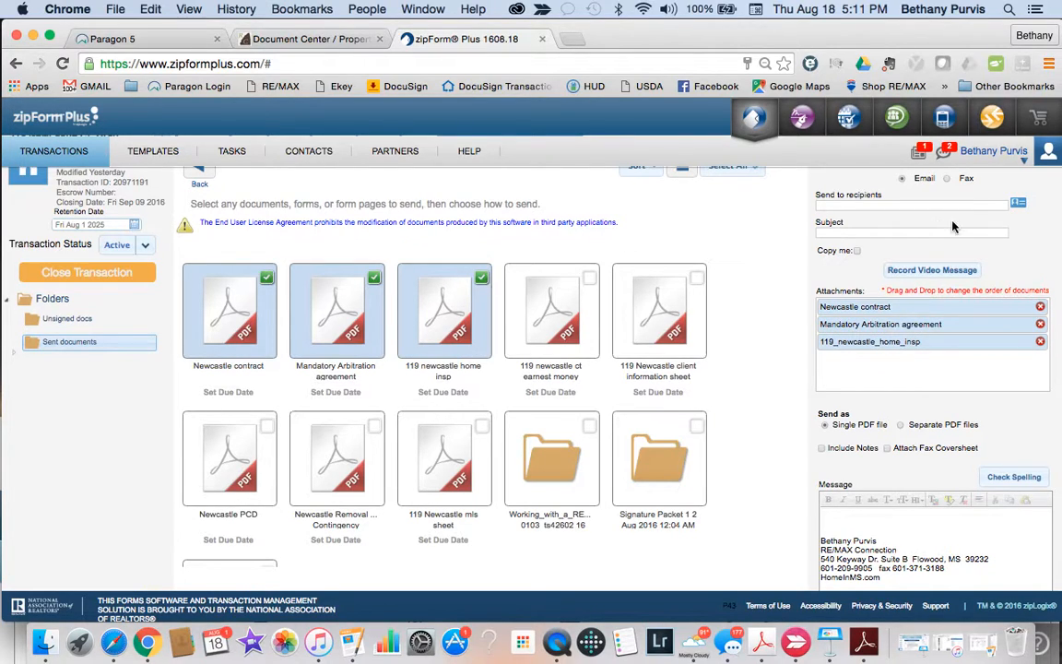
Step: Choose a contact from the Address Book as the e-mail recipient and save
{"action": "left_click", "coordinate": [1018, 203]}
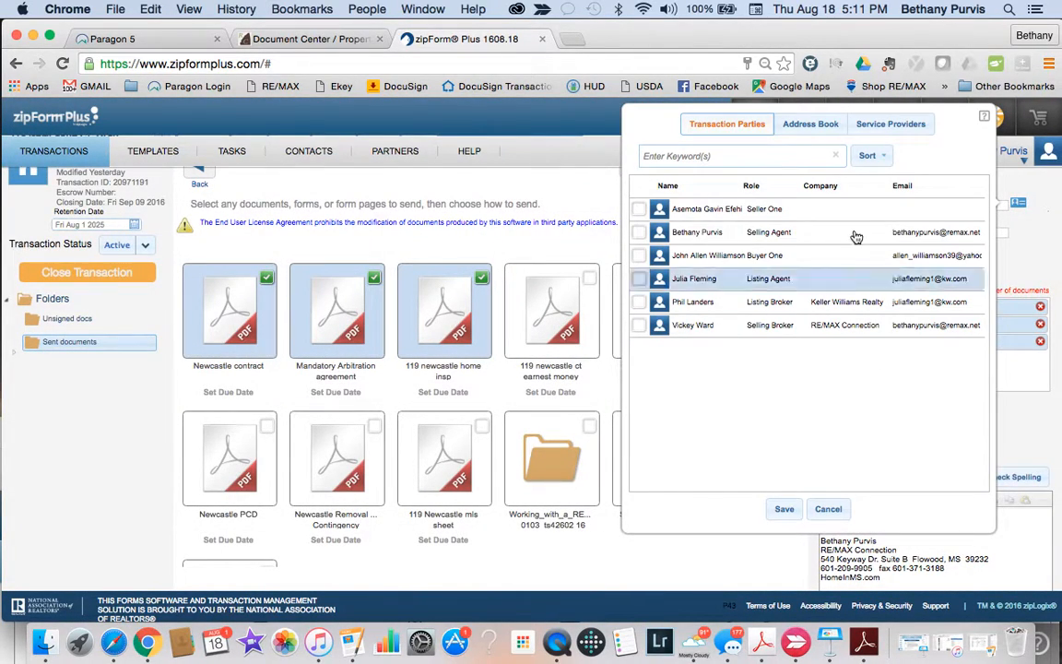
{"action": "left_click", "coordinate": [784, 124]}
{"action": "scroll", "coordinate": [657, 470], "scroll_direction": "down", "scroll_amount": 1}
{"action": "left_click", "coordinate": [640, 478]}
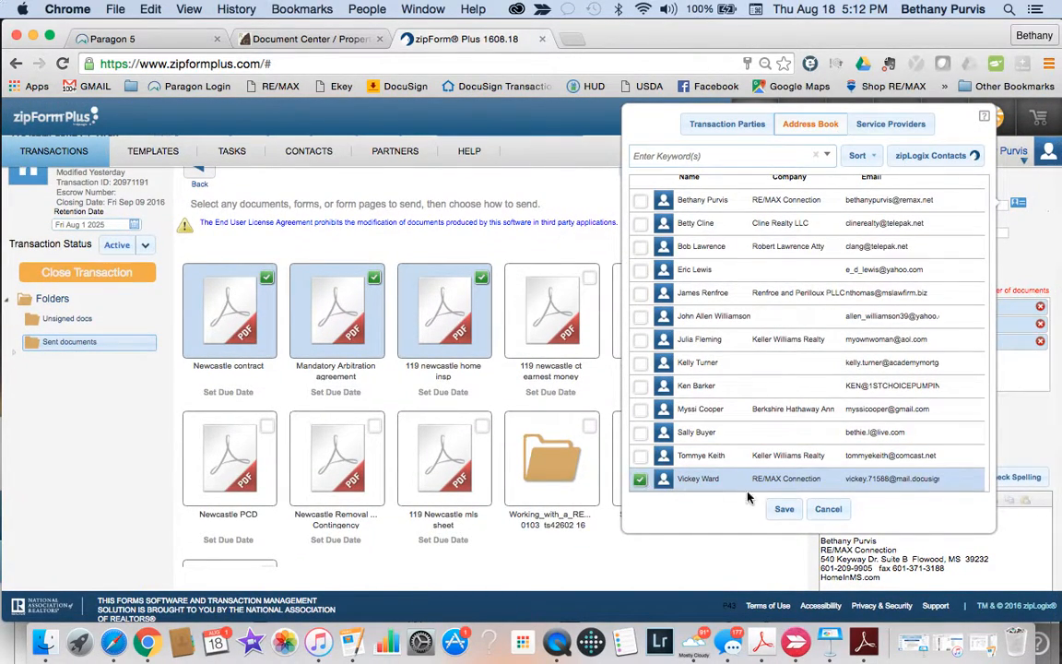
{"action": "left_click", "coordinate": [789, 510]}
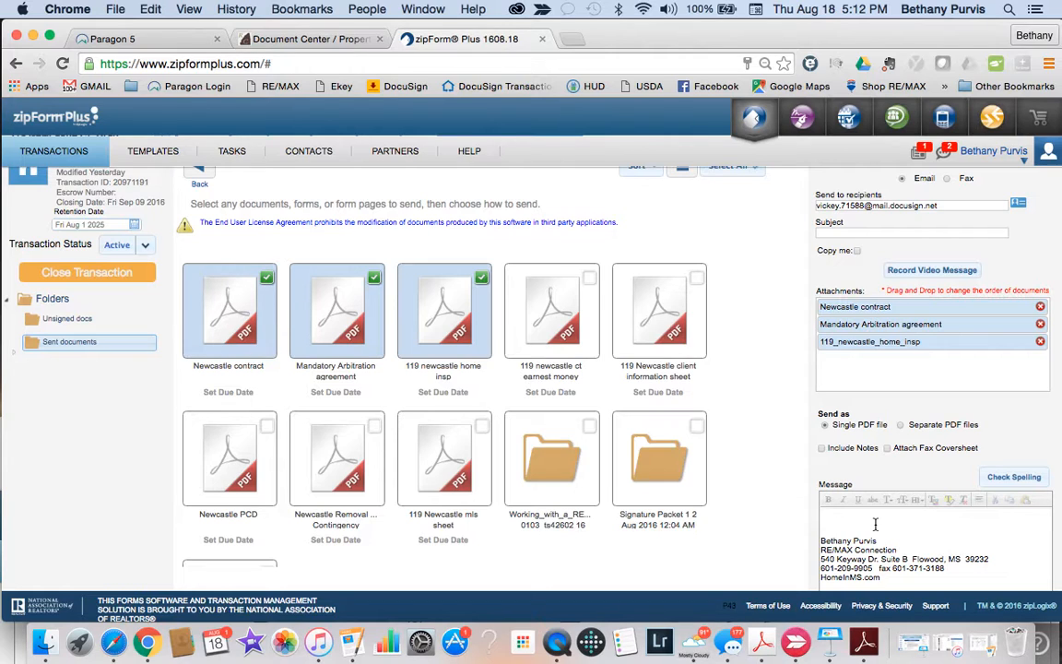
{"action": "scroll", "coordinate": [875, 523], "scroll_direction": "up", "scroll_amount": 2}
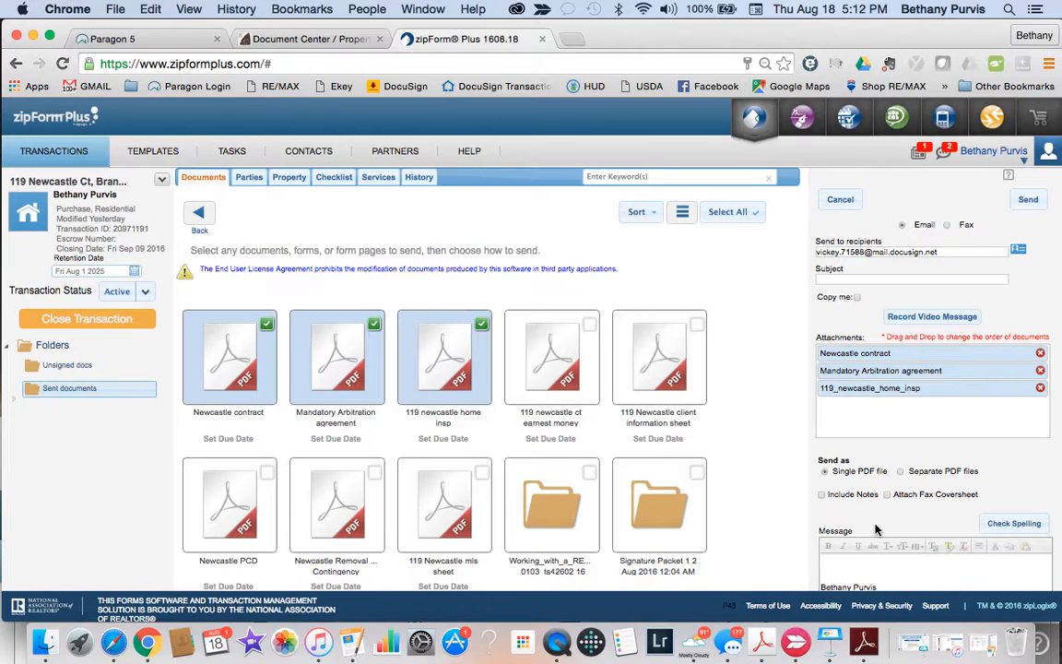
{"action": "left_click", "coordinate": [203, 211]}
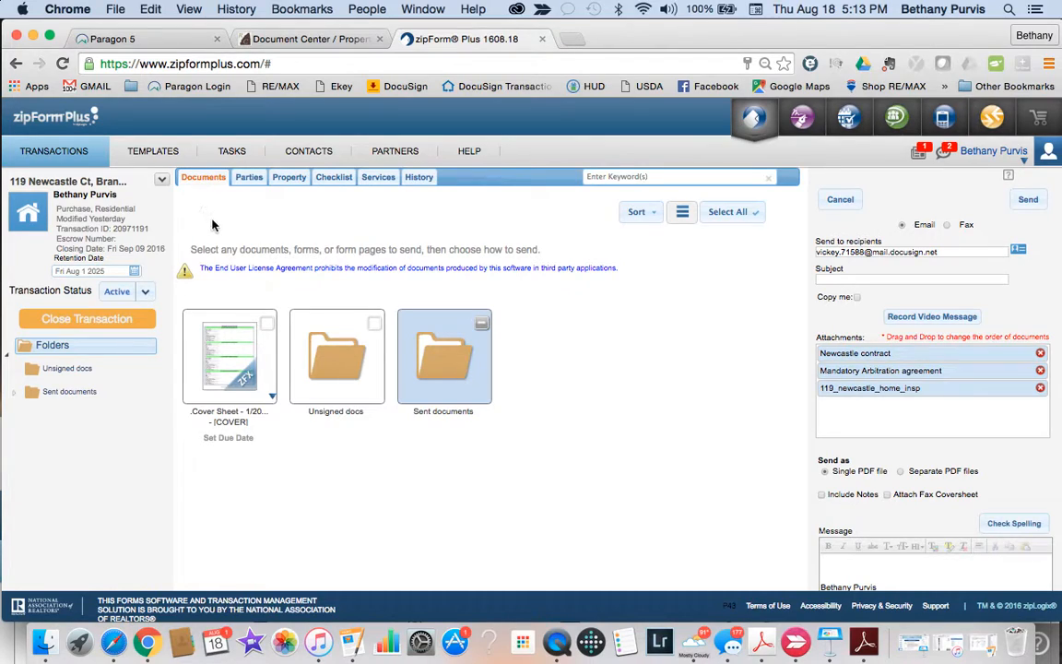
{"action": "left_click", "coordinate": [482, 329]}
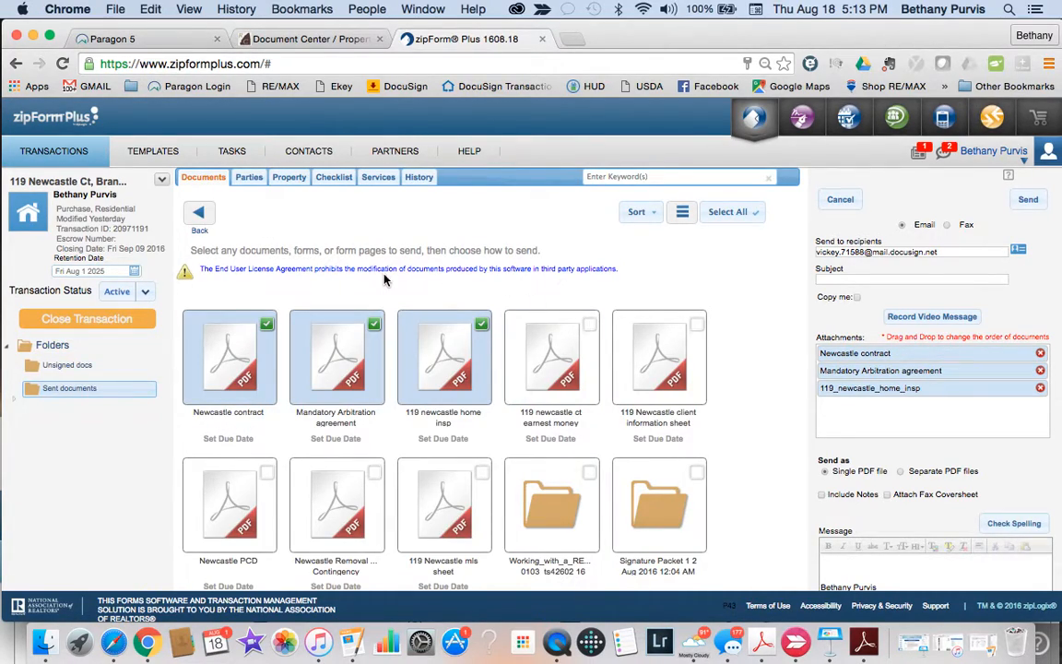
{"action": "left_click", "coordinate": [201, 215]}
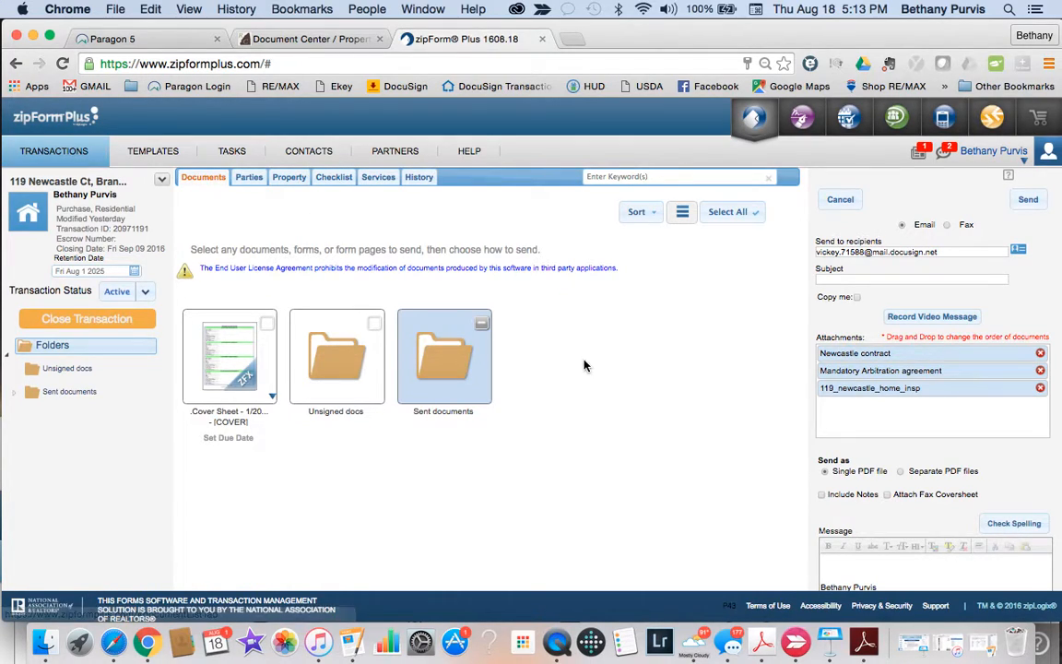
{"action": "left_click", "coordinate": [840, 200]}
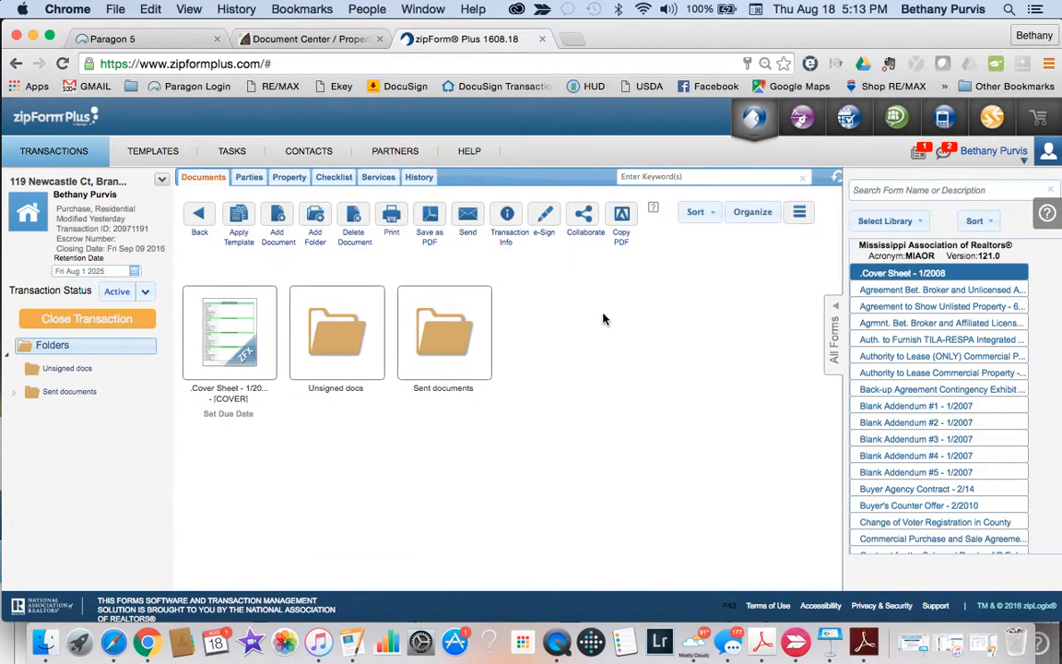
{"action": "double_click", "coordinate": [454, 346]}
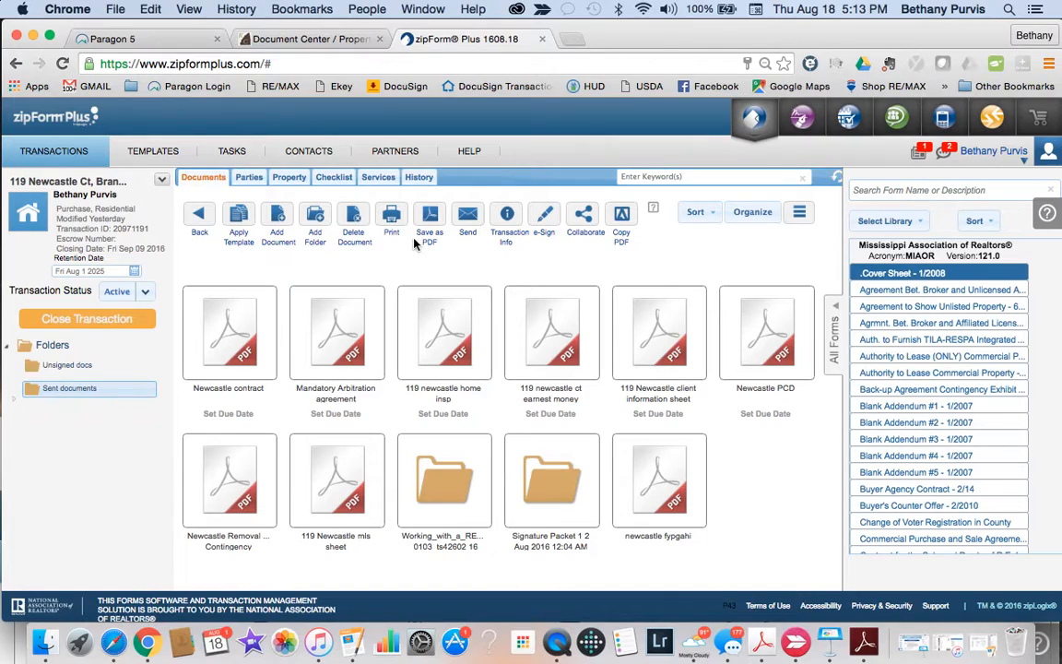
Step: Print the Newcastle contract, arbitration agreement, home inspection and newcastle fypgahi as one PDF
{"action": "left_click", "coordinate": [391, 221]}
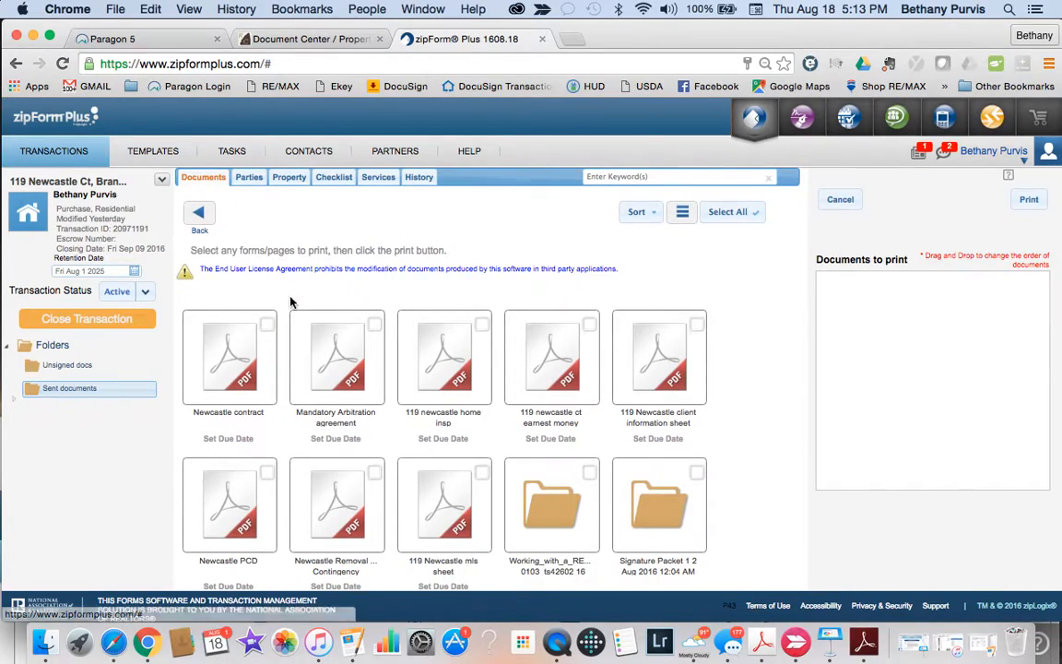
{"action": "left_click", "coordinate": [266, 324]}
{"action": "left_click", "coordinate": [374, 325]}
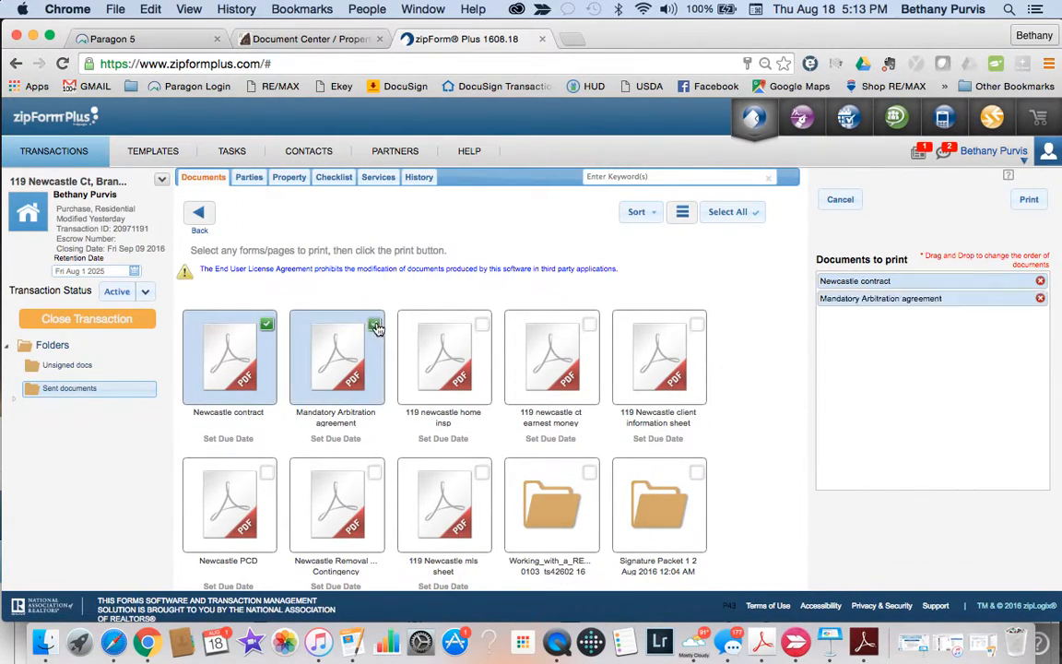
{"action": "left_click", "coordinate": [482, 324]}
{"action": "scroll", "coordinate": [477, 387], "scroll_direction": "down", "scroll_amount": 5}
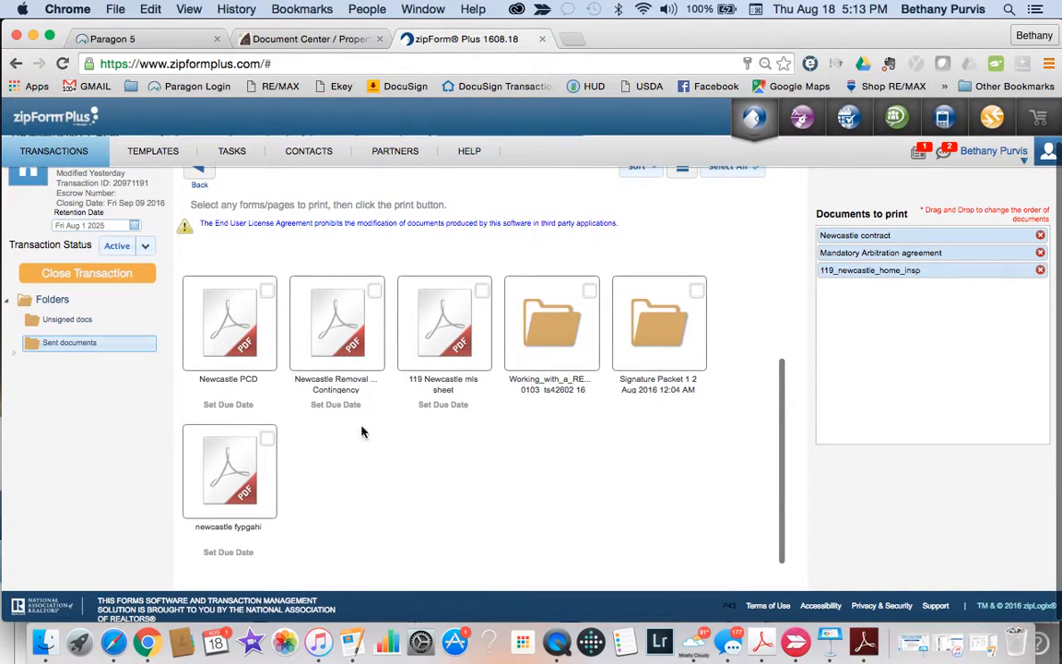
{"action": "left_click", "coordinate": [272, 438]}
{"action": "scroll", "coordinate": [414, 406], "scroll_direction": "up", "scroll_amount": 5}
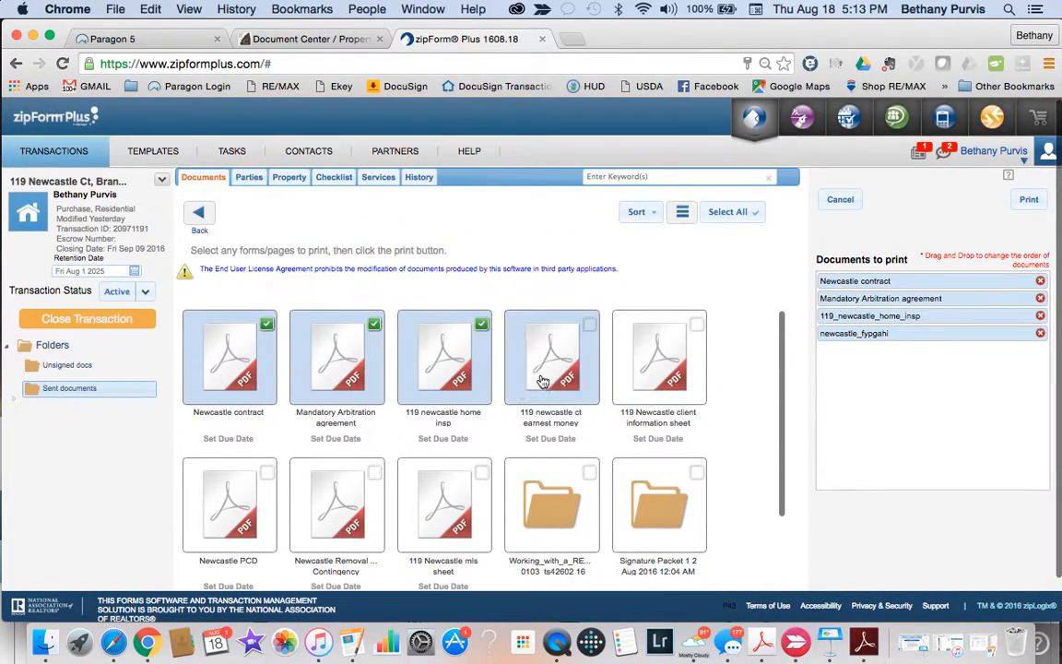
{"action": "left_click", "coordinate": [1029, 201]}
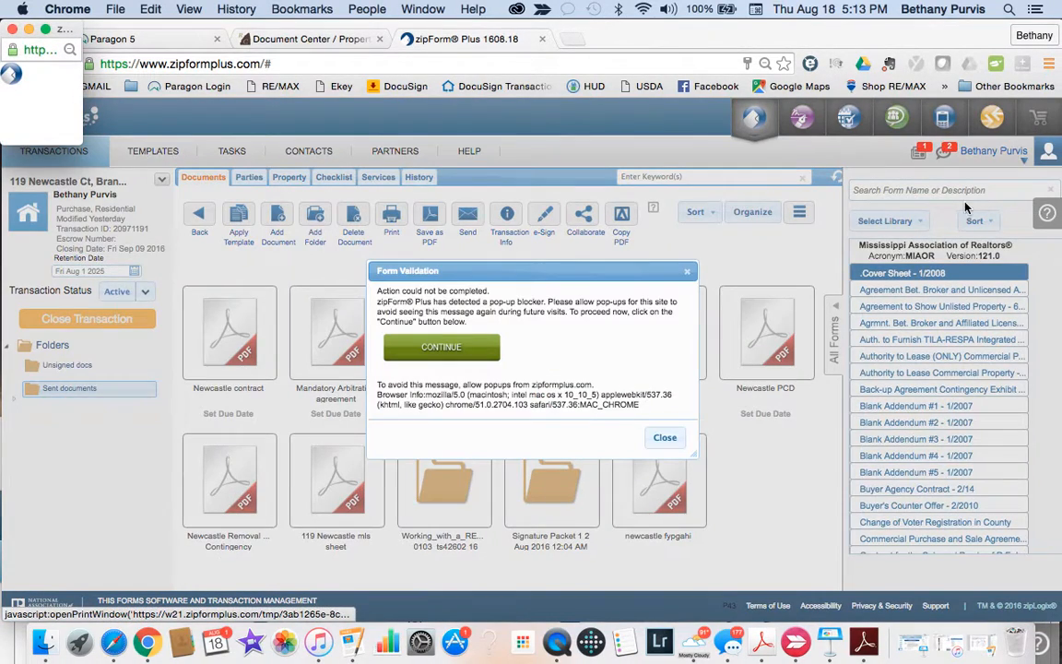
{"action": "left_click", "coordinate": [440, 348]}
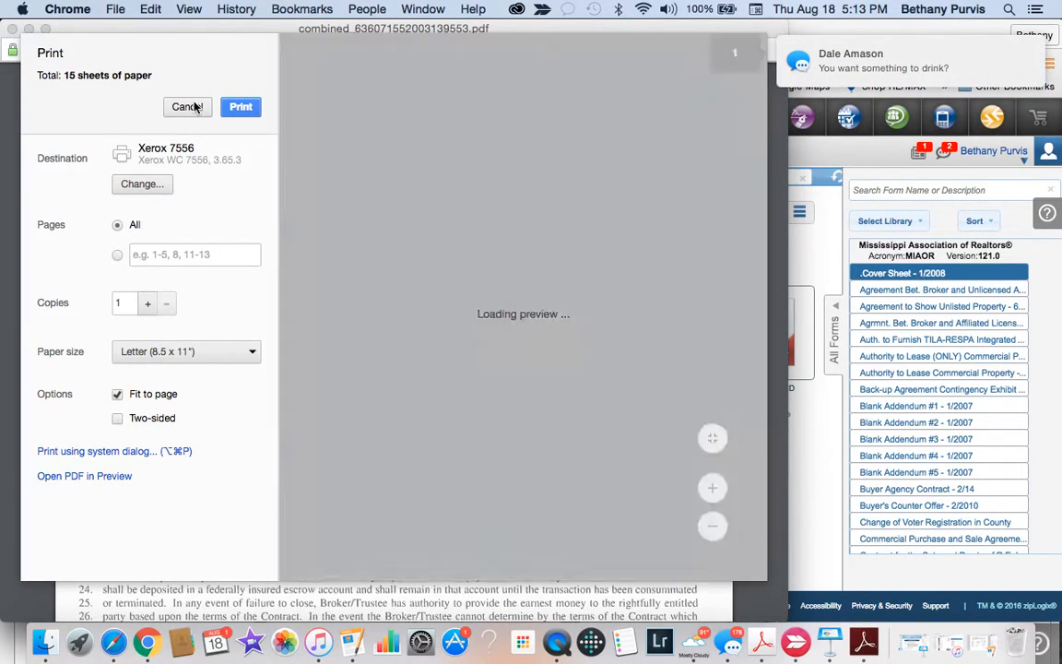
Step: Cancel the Xerox 7556 print dialog, scroll the 15-page PDF, then close it
{"action": "left_click", "coordinate": [192, 107]}
{"action": "scroll", "coordinate": [322, 415], "scroll_direction": "down", "scroll_amount": 15}
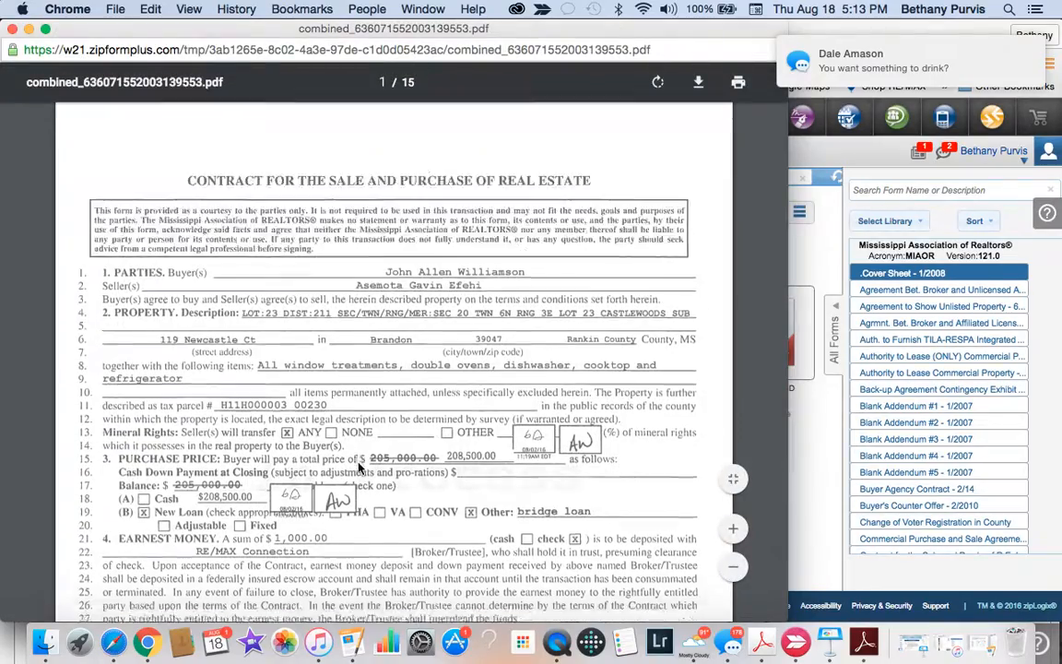
{"action": "scroll", "coordinate": [360, 468], "scroll_direction": "down", "scroll_amount": 5}
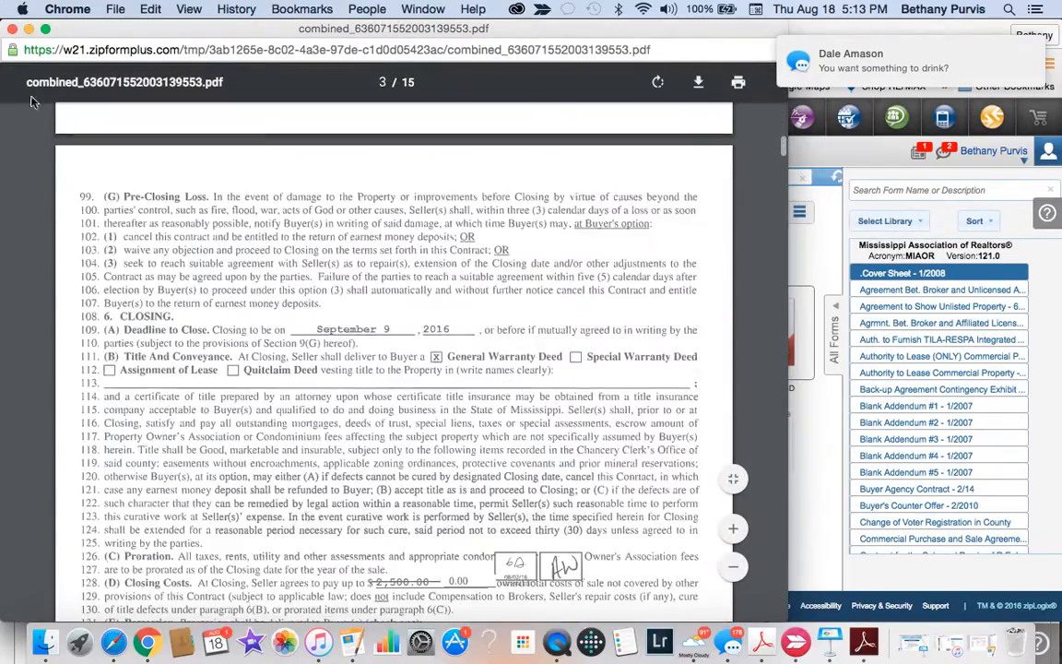
{"action": "key", "text": "super+w"}
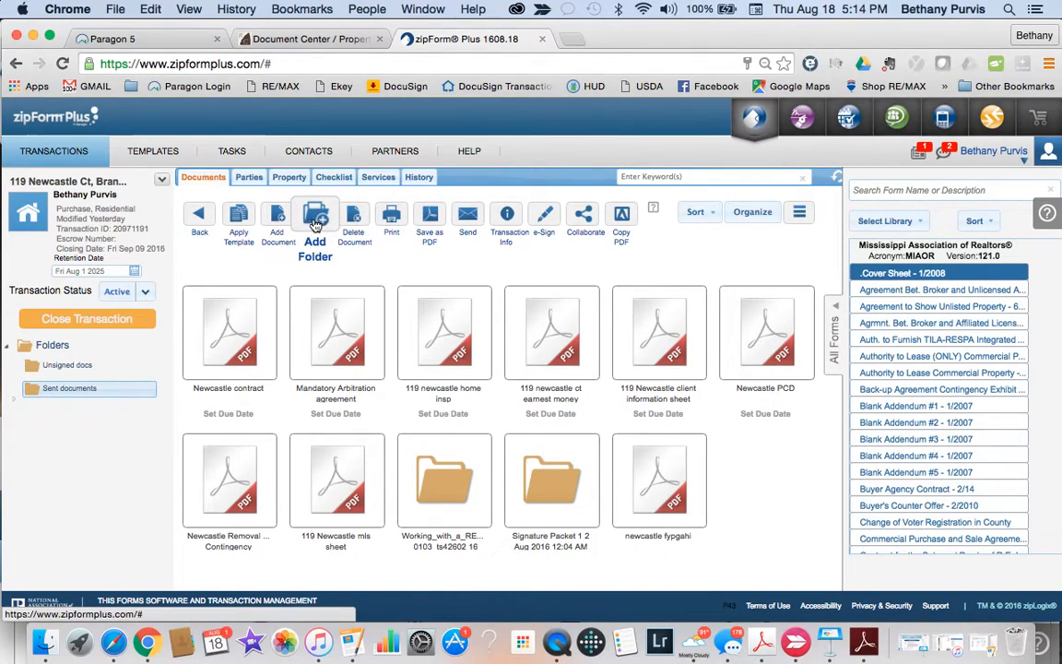
Step: Add a document by browsing Downloads and choosing LU8GD4-Print Plus Report.pdf
{"action": "left_click", "coordinate": [280, 218]}
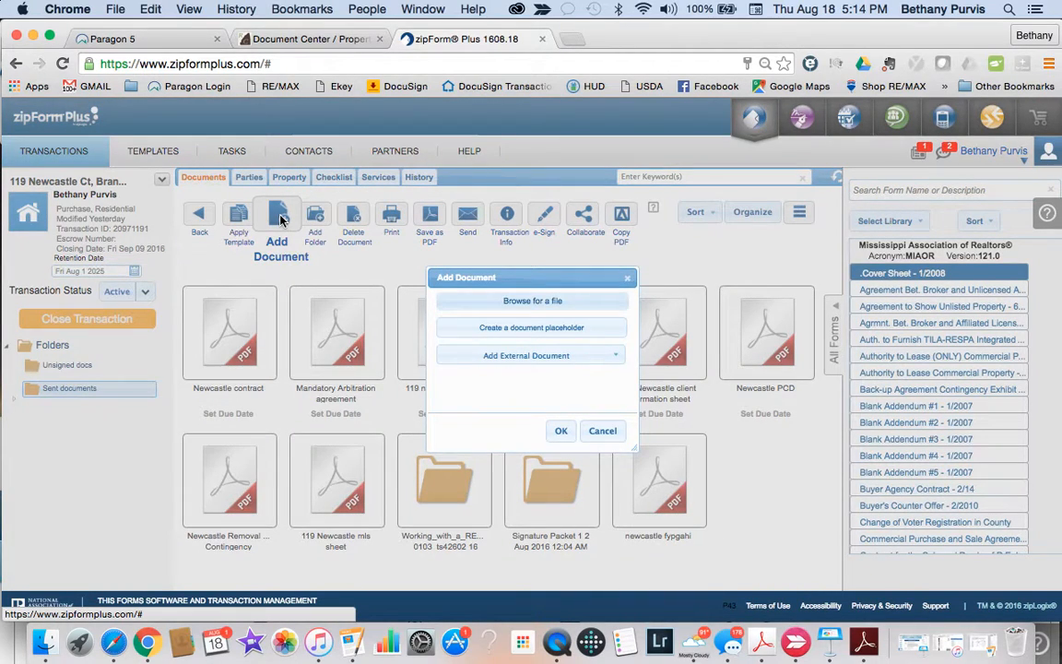
{"action": "left_click", "coordinate": [542, 302]}
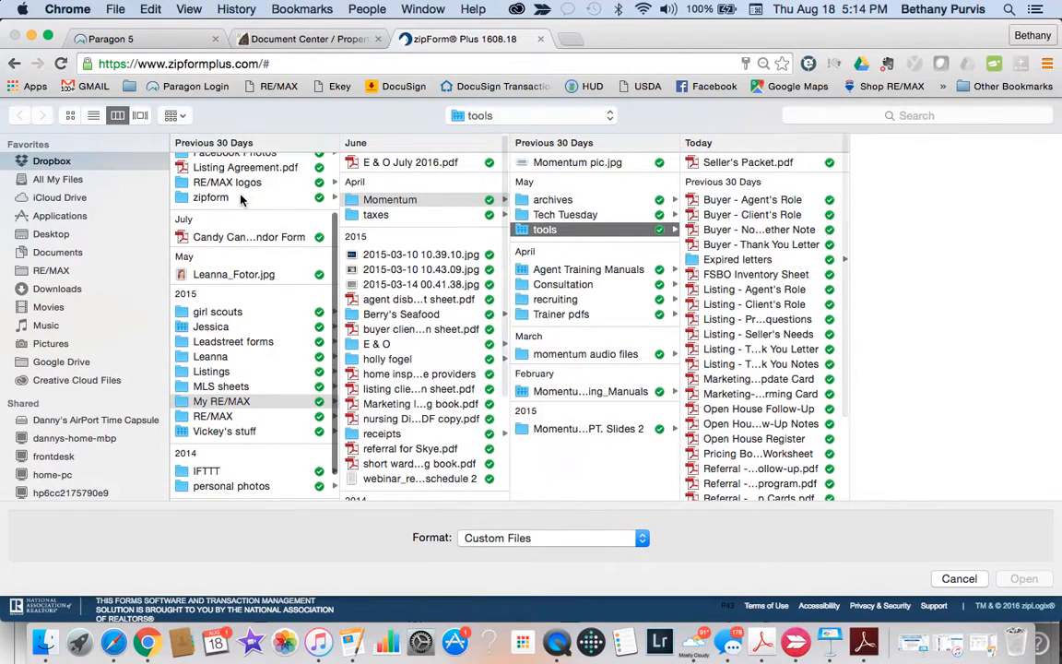
{"action": "scroll", "coordinate": [238, 211], "scroll_direction": "up", "scroll_amount": 3}
{"action": "left_click", "coordinate": [81, 291]}
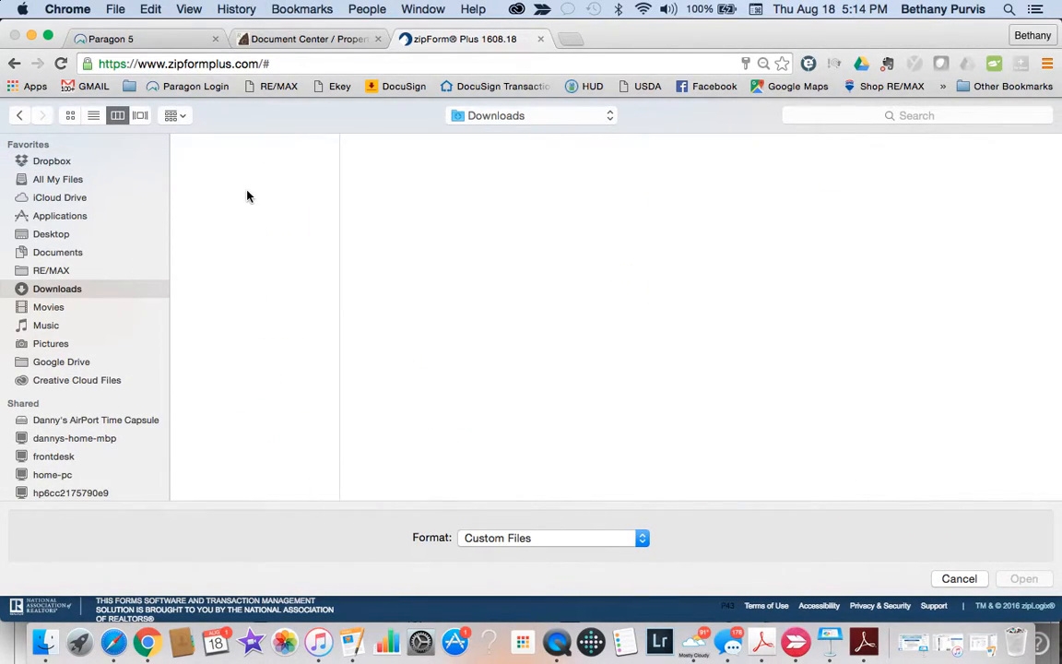
{"action": "left_click", "coordinate": [263, 164]}
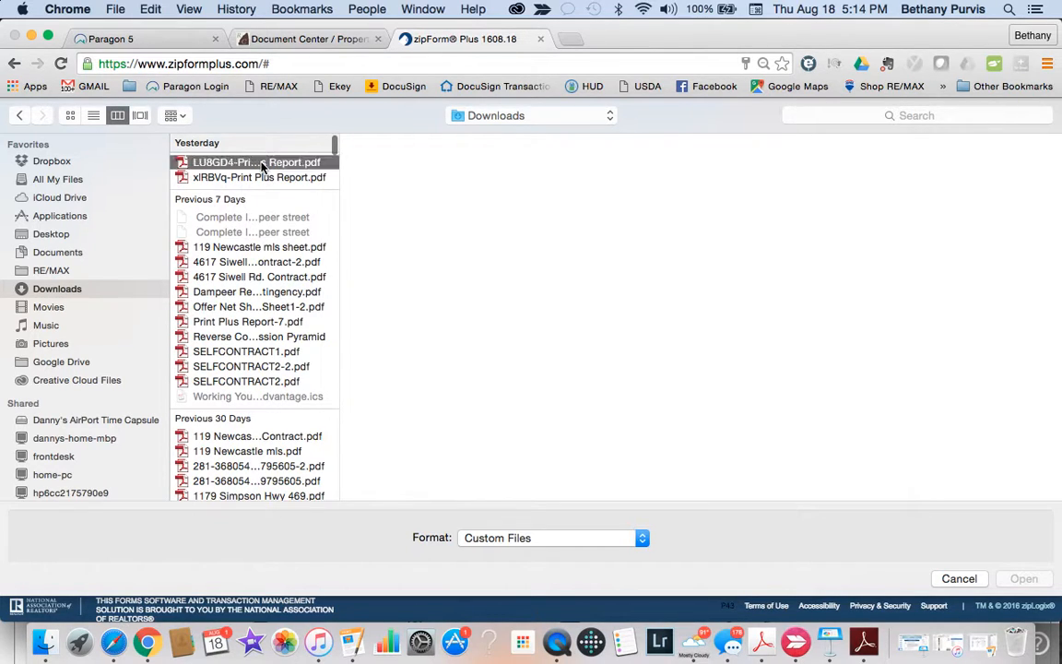
{"action": "left_click", "coordinate": [1024, 579]}
Step: Confirm adding LU8GD4-Print Plus Report.pdf, then download a 107 KB copy from its menu
{"action": "left_click", "coordinate": [736, 421]}
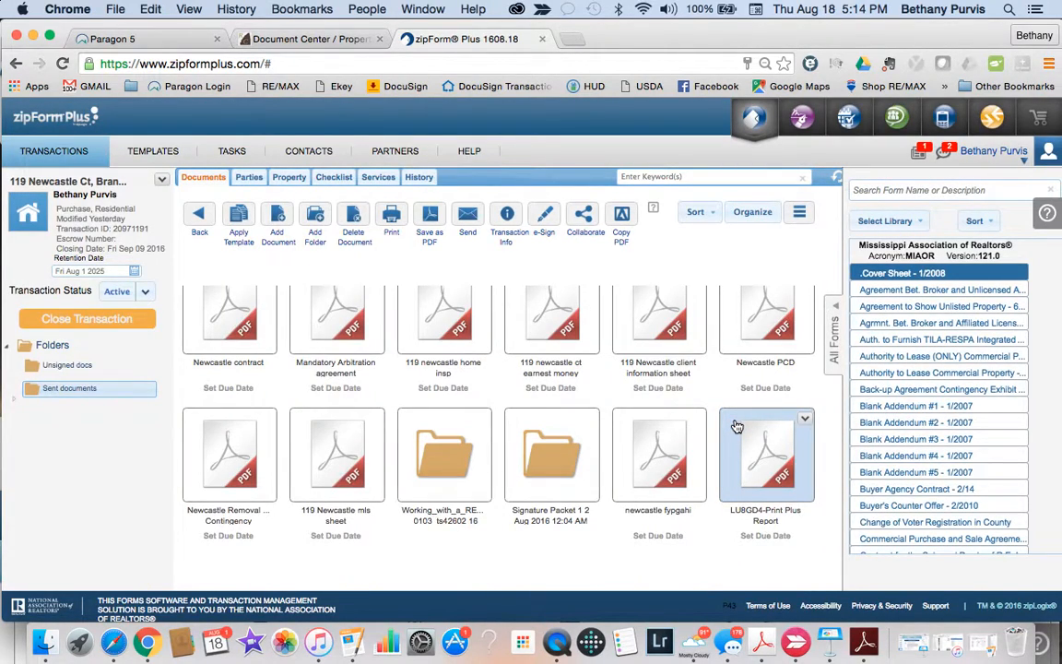
{"action": "left_click", "coordinate": [805, 419]}
{"action": "scroll", "coordinate": [754, 434], "scroll_direction": "down", "scroll_amount": 2}
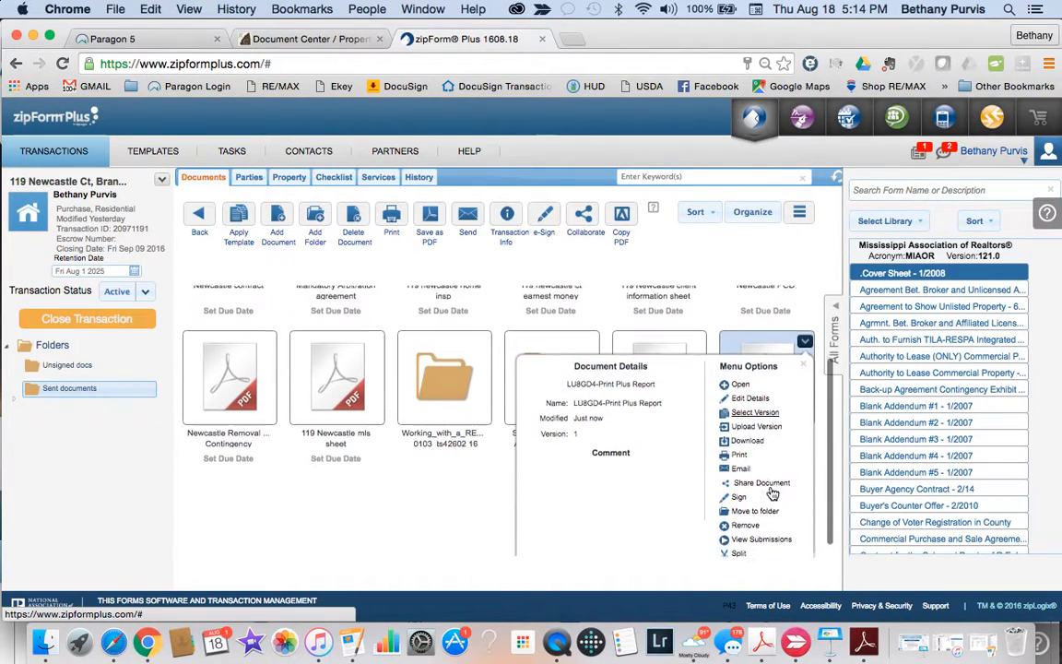
{"action": "left_click", "coordinate": [749, 436]}
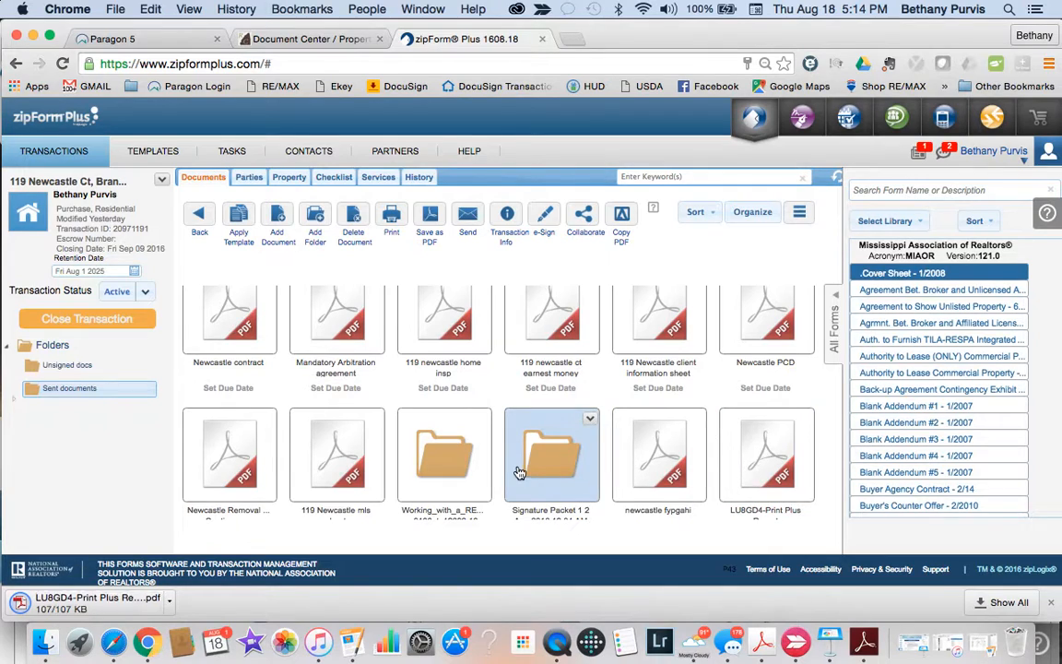
{"action": "scroll", "coordinate": [516, 473], "scroll_direction": "down", "scroll_amount": 2}
{"action": "scroll", "coordinate": [517, 472], "scroll_direction": "up", "scroll_amount": 1}
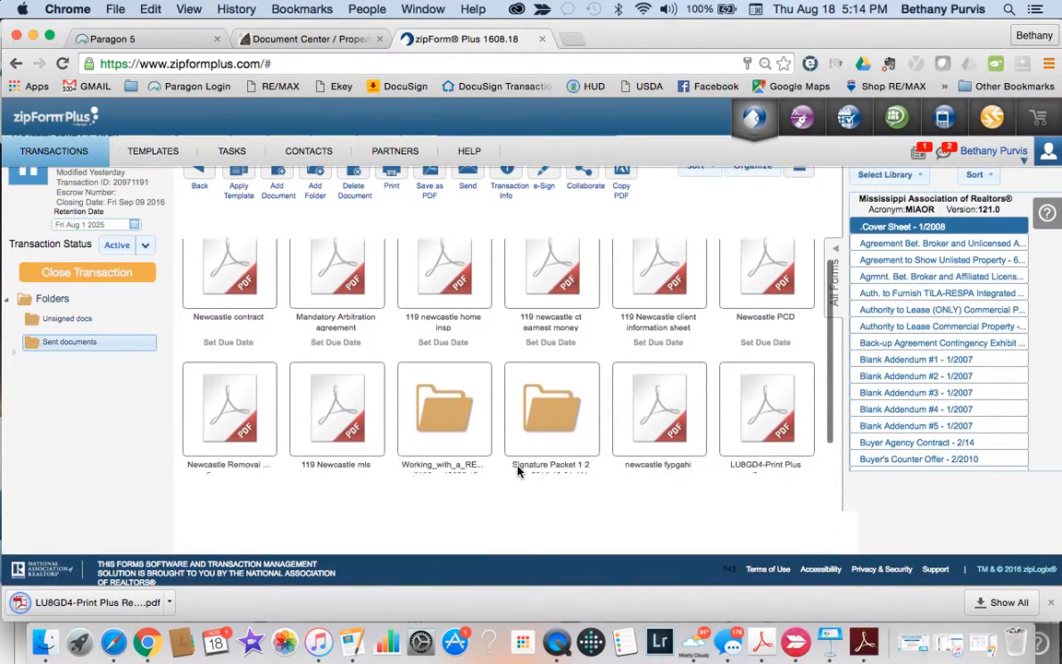
{"action": "scroll", "coordinate": [517, 472], "scroll_direction": "down", "scroll_amount": 1}
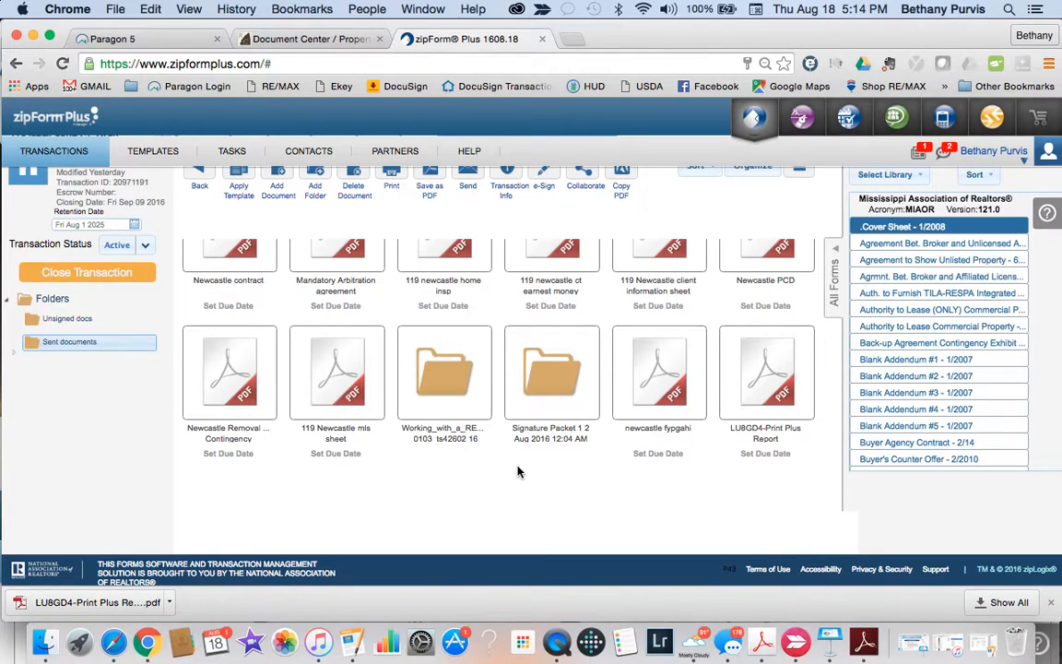
{"action": "scroll", "coordinate": [528, 449], "scroll_direction": "up", "scroll_amount": 1}
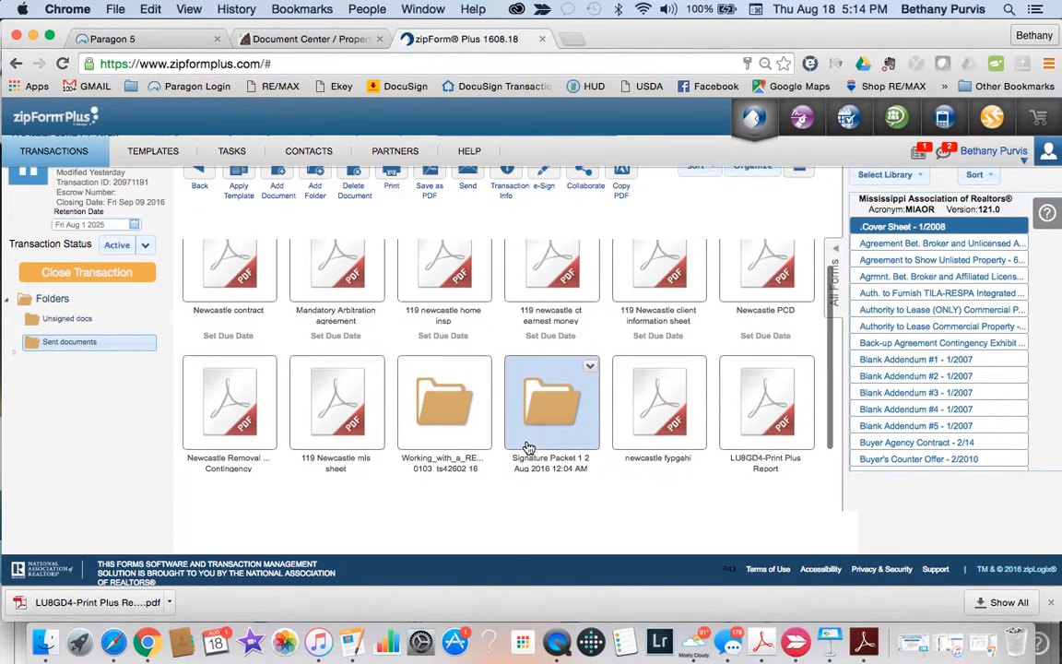
{"action": "scroll", "coordinate": [528, 450], "scroll_direction": "up", "scroll_amount": 3}
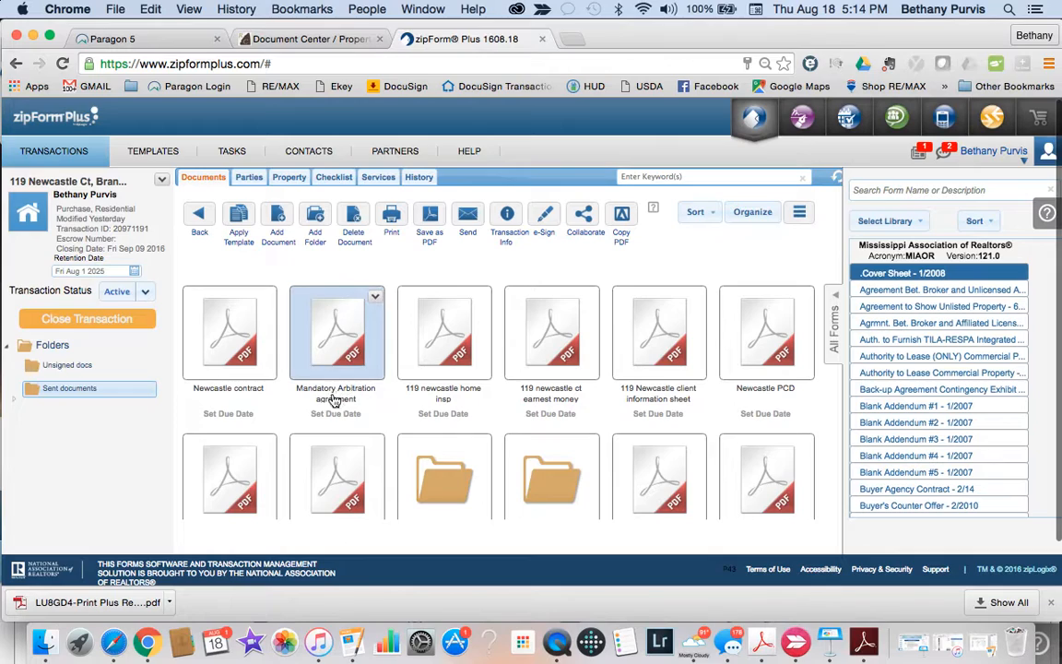
Step: Rename 'Mandatory Arbitration agreement' to 'Newcastle Mandatory Arbitration agreement' and save it
{"action": "left_click", "coordinate": [374, 299]}
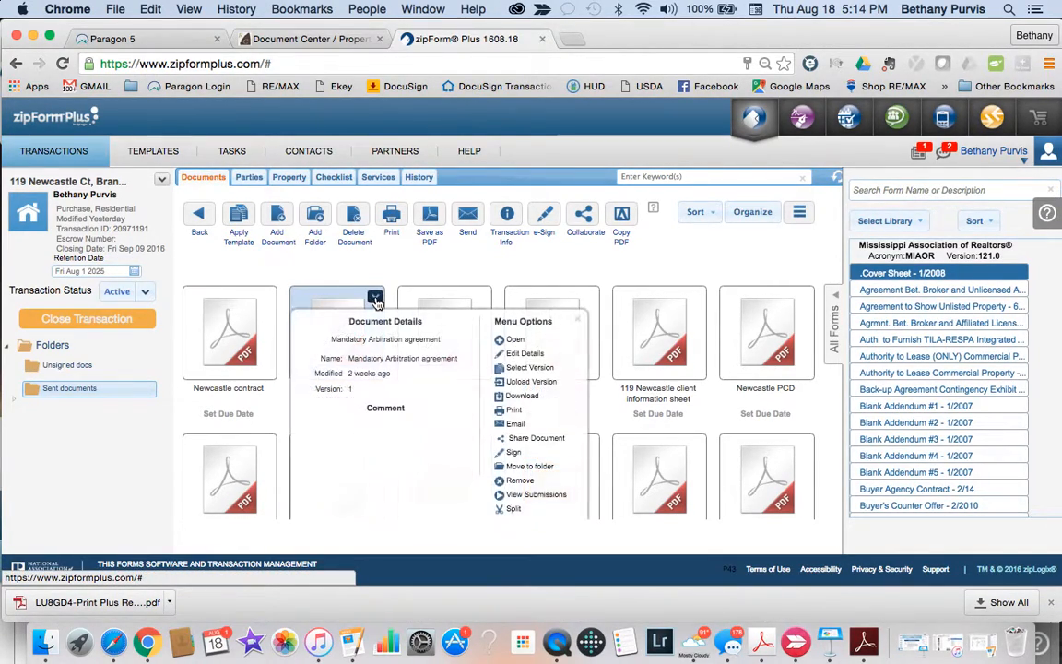
{"action": "left_click", "coordinate": [523, 354]}
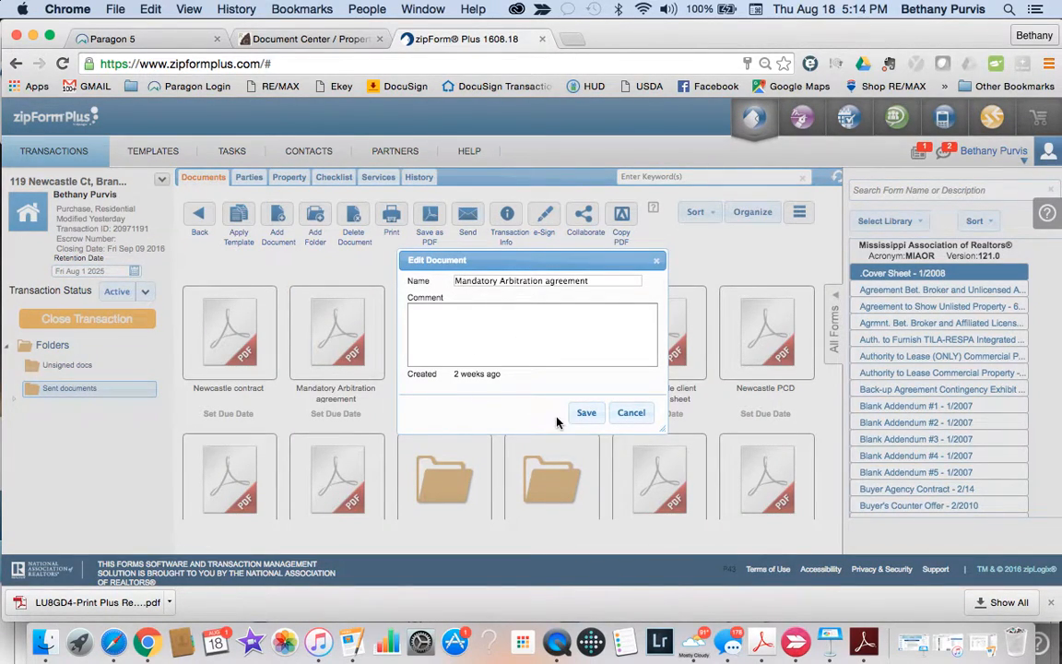
{"action": "type", "text": "Newca"}
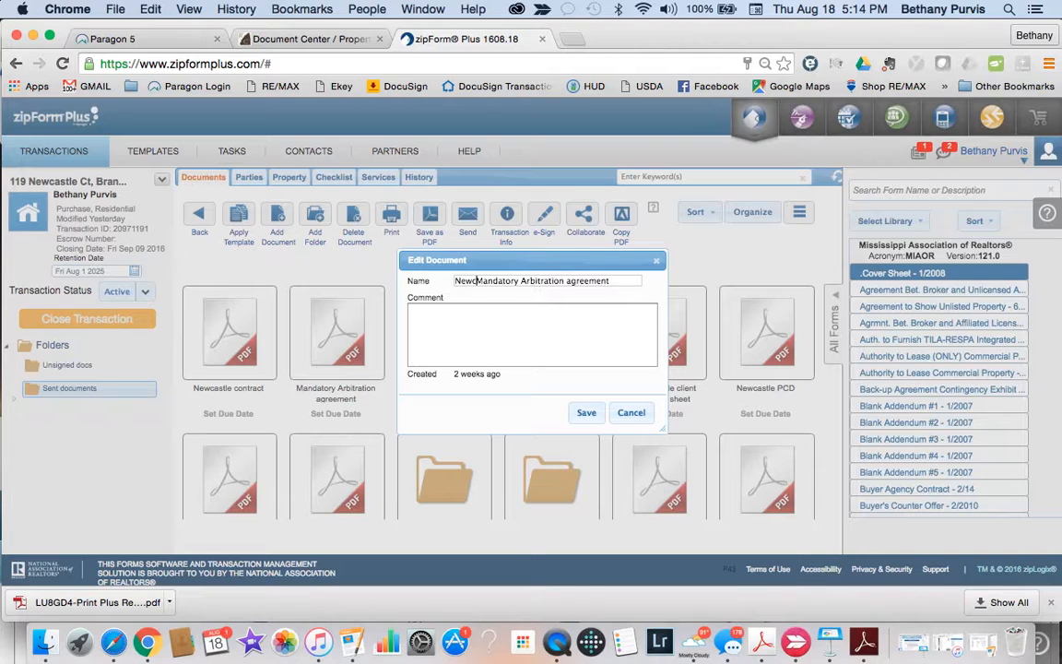
{"action": "type", "text": "stle"}
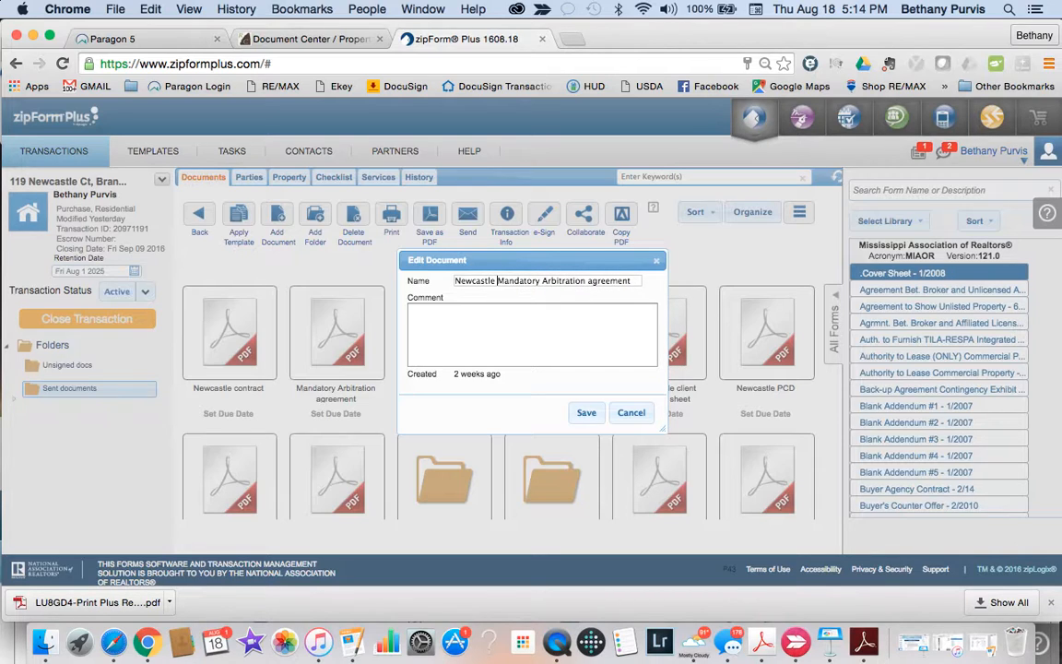
{"action": "left_click", "coordinate": [586, 412]}
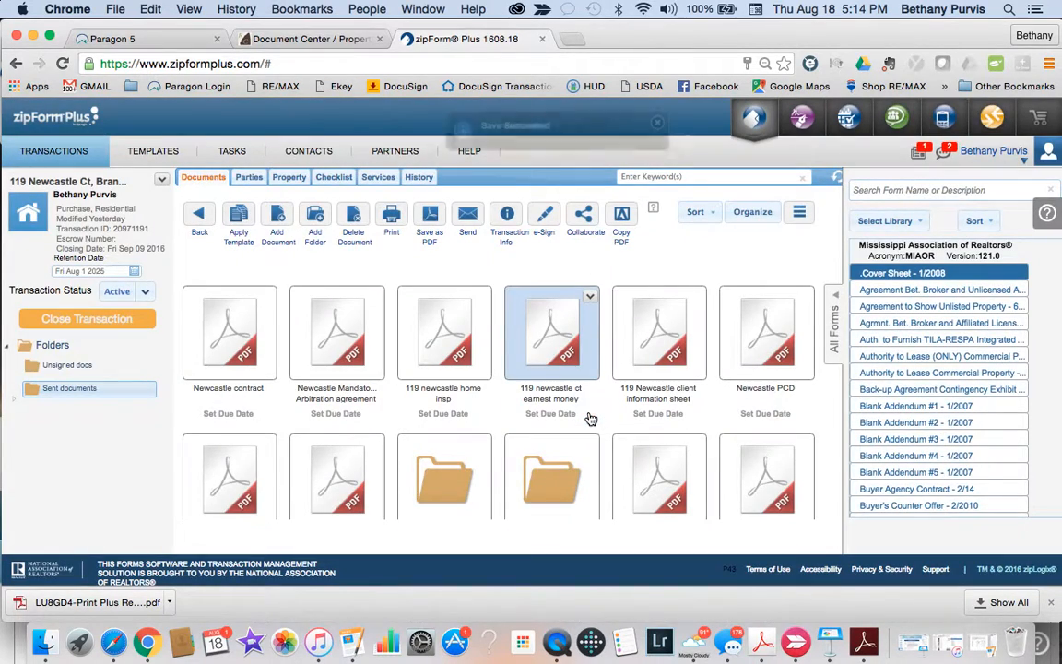
{"action": "scroll", "coordinate": [475, 502], "scroll_direction": "down", "scroll_amount": 3}
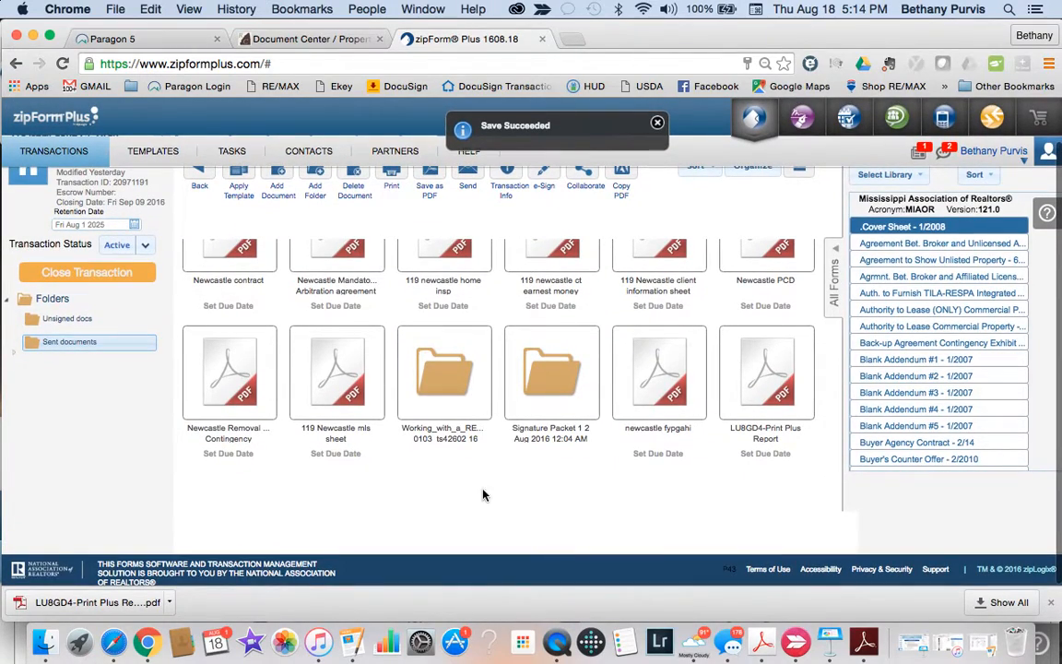
{"action": "left_click", "coordinate": [671, 389]}
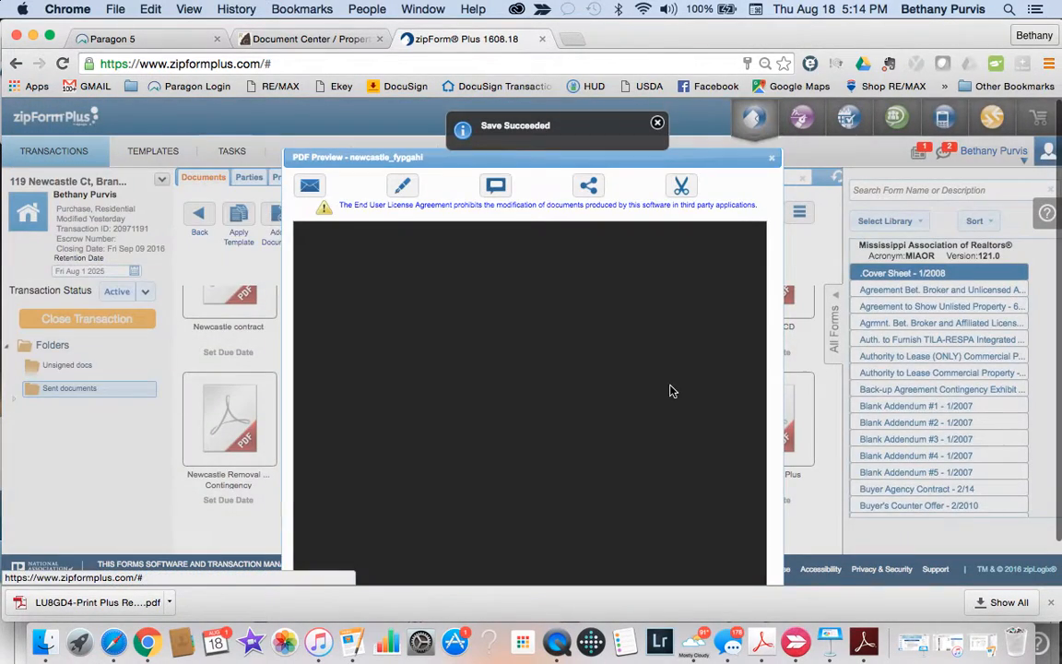
{"action": "scroll", "coordinate": [578, 487], "scroll_direction": "down", "scroll_amount": 10}
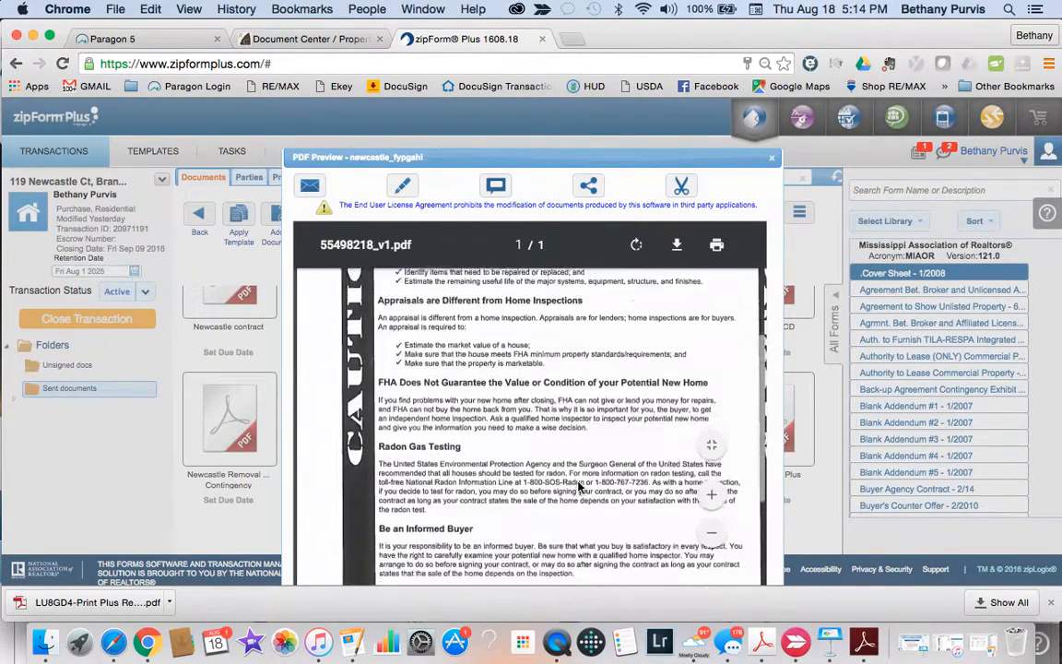
{"action": "scroll", "coordinate": [571, 443], "scroll_direction": "up", "scroll_amount": 10}
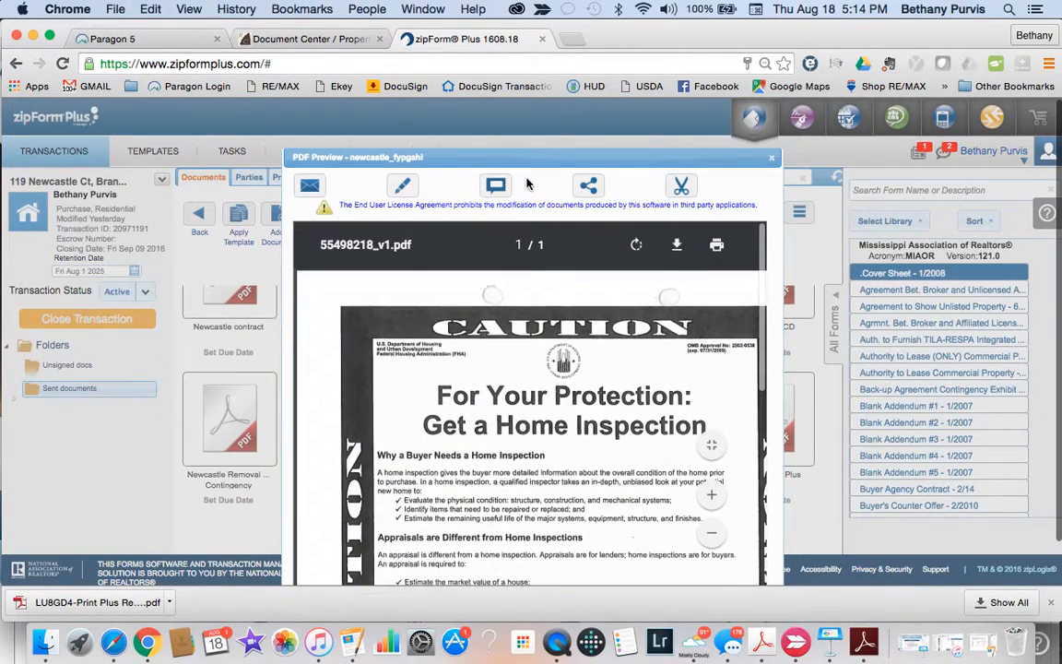
{"action": "scroll", "coordinate": [779, 158], "scroll_direction": "down", "scroll_amount": 1}
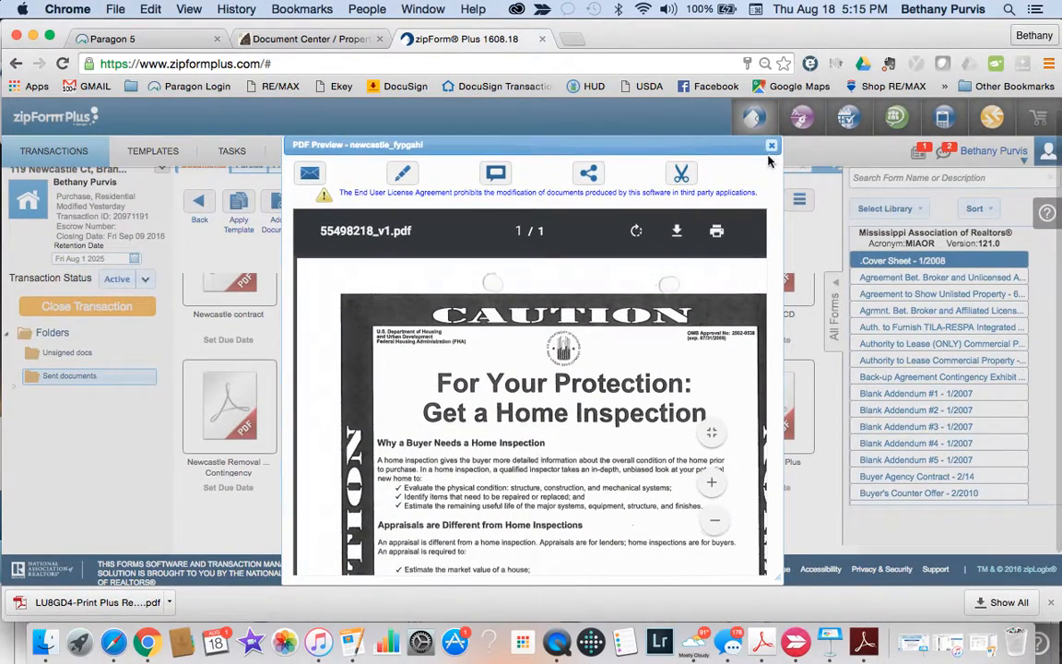
{"action": "left_click", "coordinate": [770, 149]}
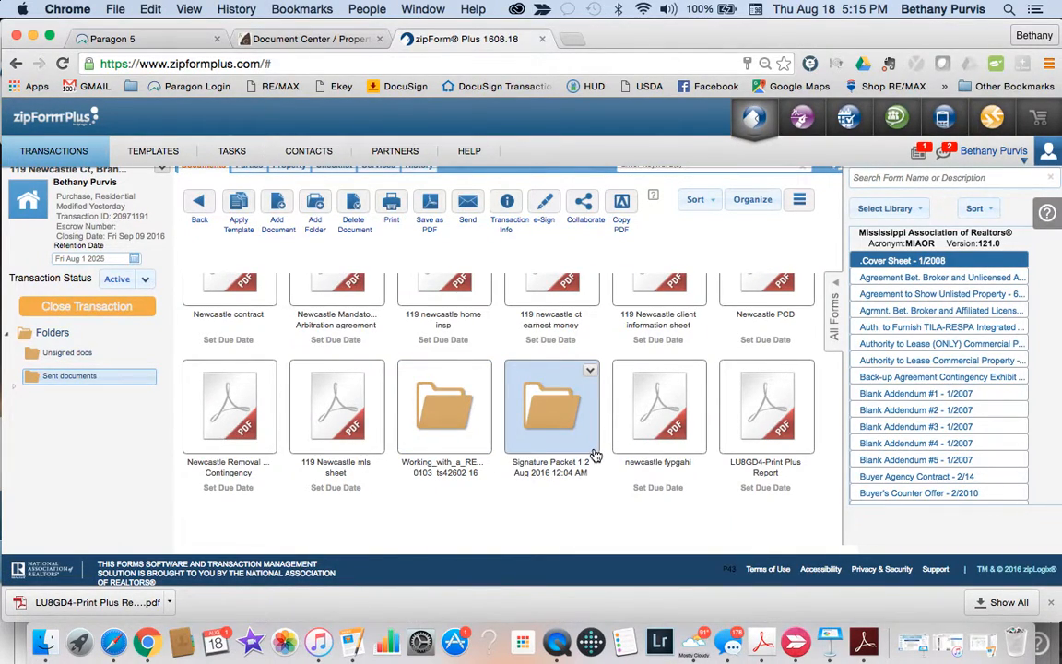
{"action": "scroll", "coordinate": [594, 415], "scroll_direction": "up", "scroll_amount": 1}
{"action": "scroll", "coordinate": [596, 454], "scroll_direction": "up", "scroll_amount": 3}
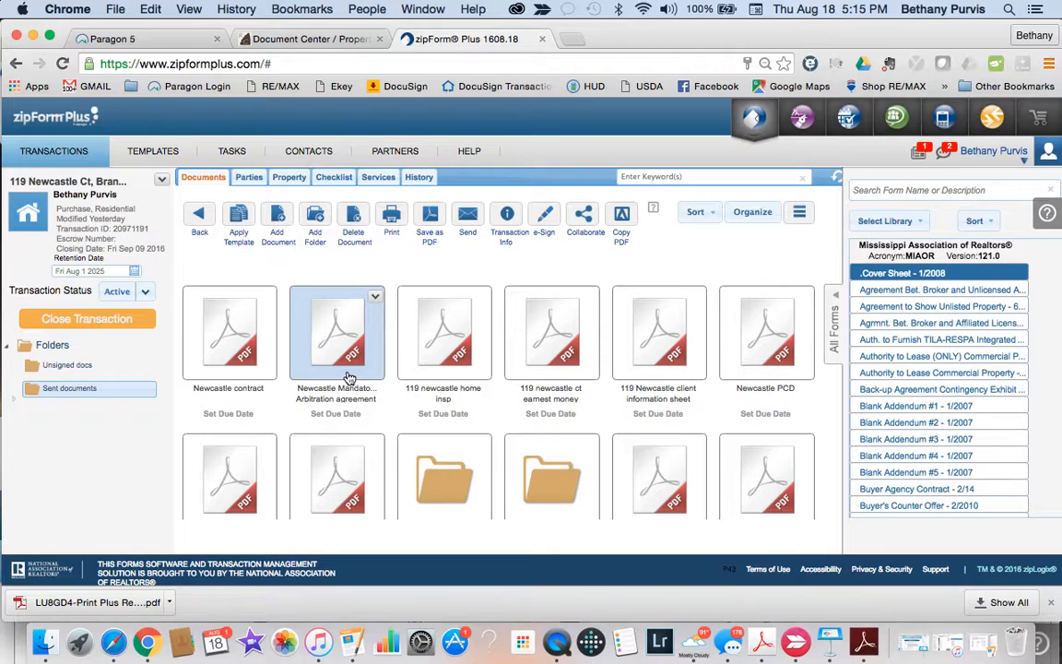
{"action": "scroll", "coordinate": [349, 379], "scroll_direction": "down", "scroll_amount": 5}
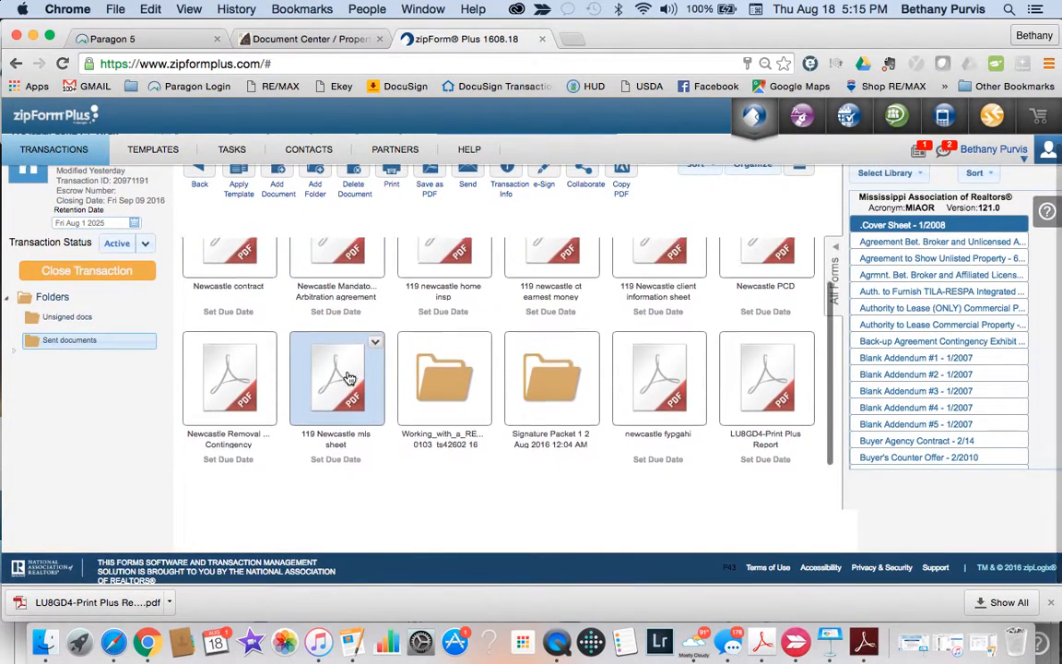
{"action": "scroll", "coordinate": [350, 376], "scroll_direction": "up", "scroll_amount": 5}
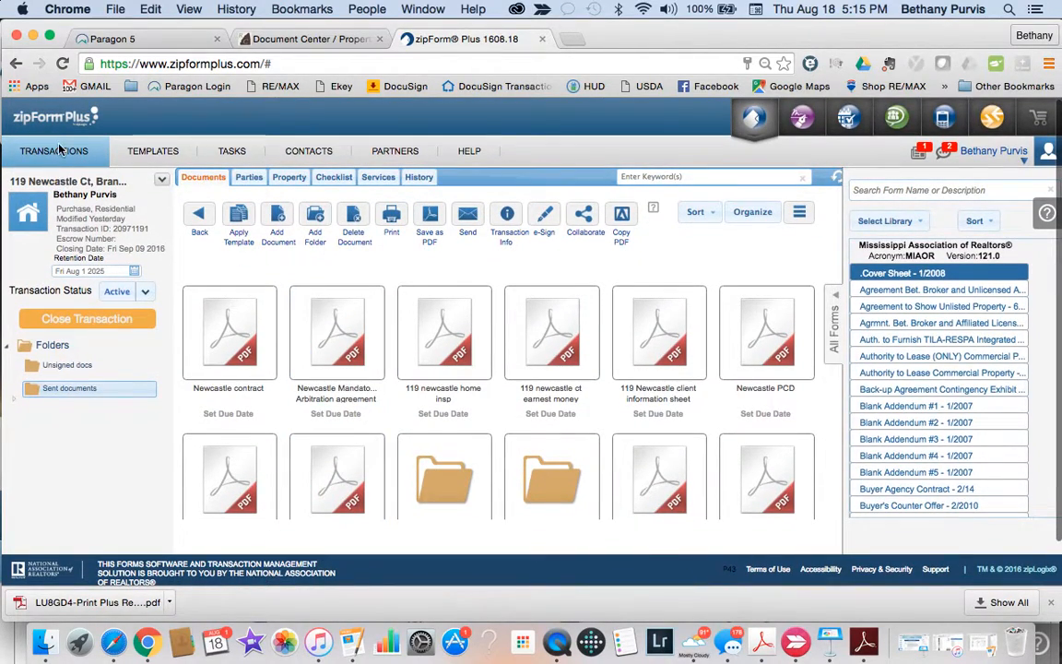
{"action": "left_click", "coordinate": [57, 152]}
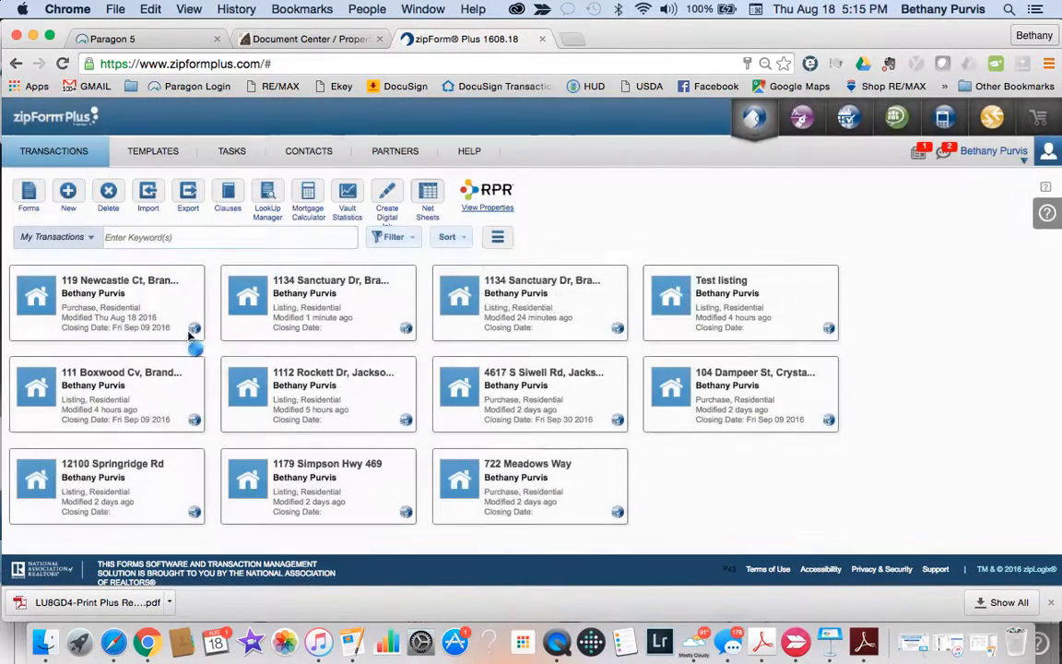
{"action": "left_click", "coordinate": [147, 305]}
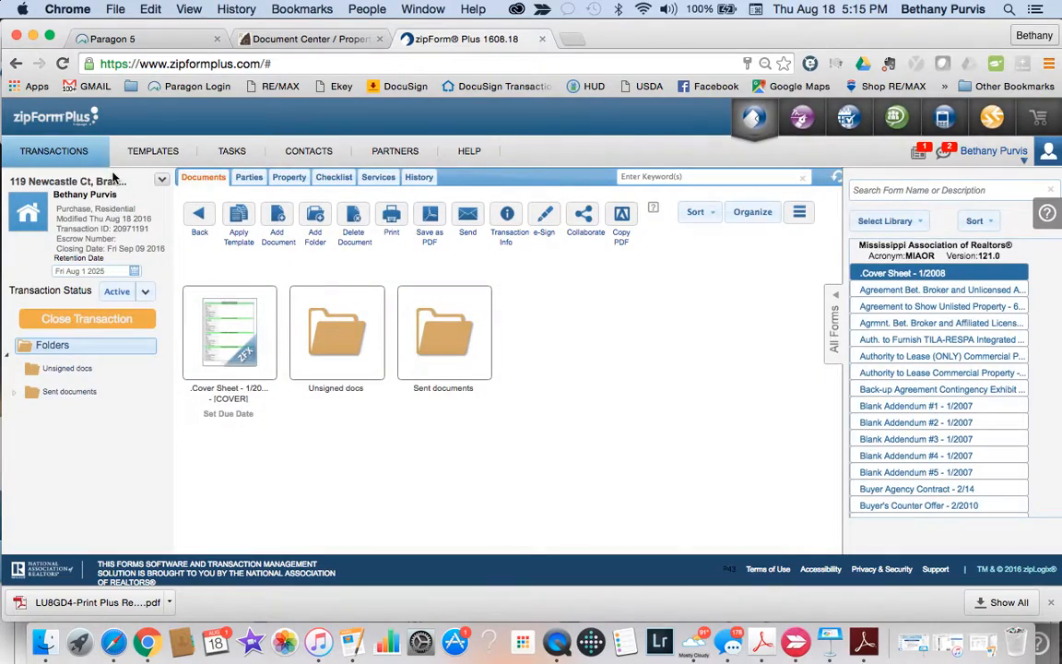
{"action": "left_click", "coordinate": [53, 149]}
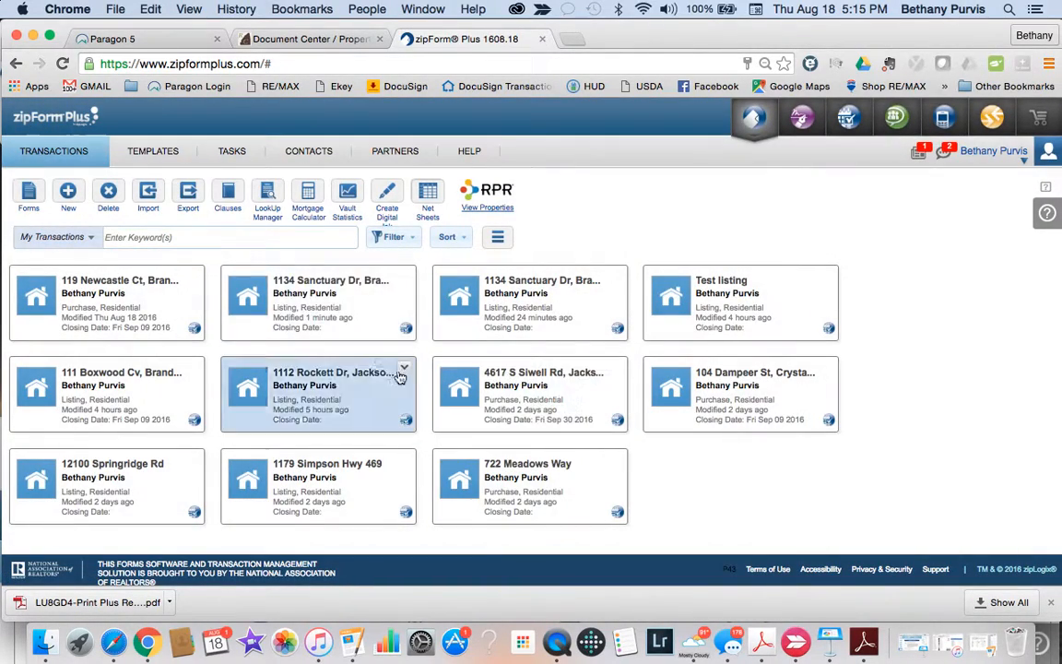
{"action": "left_click", "coordinate": [349, 307]}
{"action": "scroll", "coordinate": [569, 455], "scroll_direction": "down", "scroll_amount": 3}
{"action": "scroll", "coordinate": [569, 455], "scroll_direction": "down", "scroll_amount": 2}
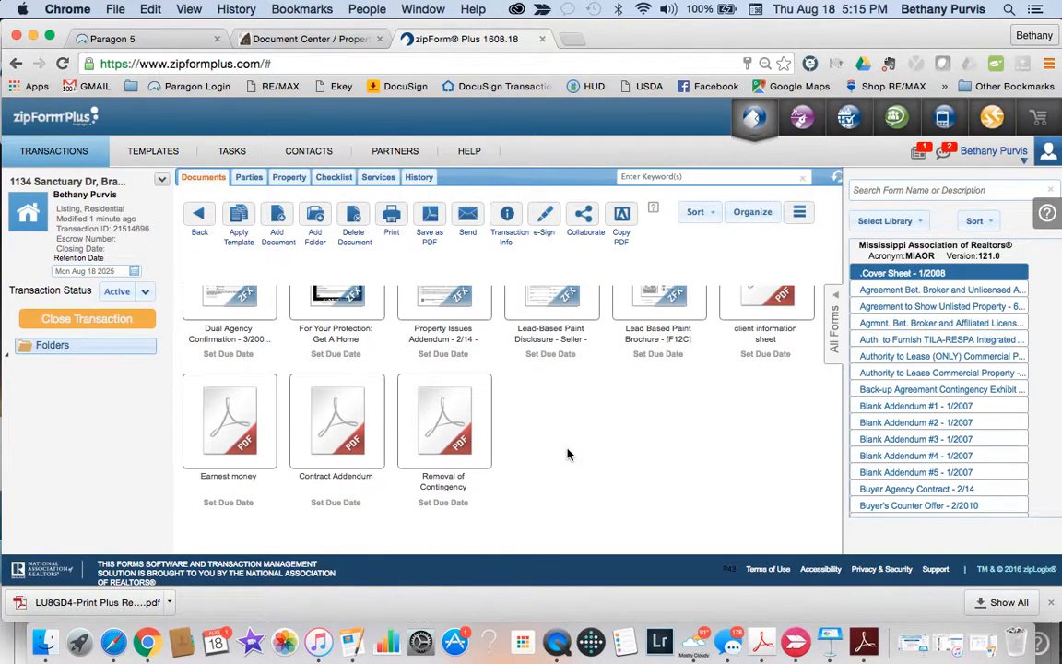
{"action": "scroll", "coordinate": [700, 387], "scroll_direction": "up", "scroll_amount": 2}
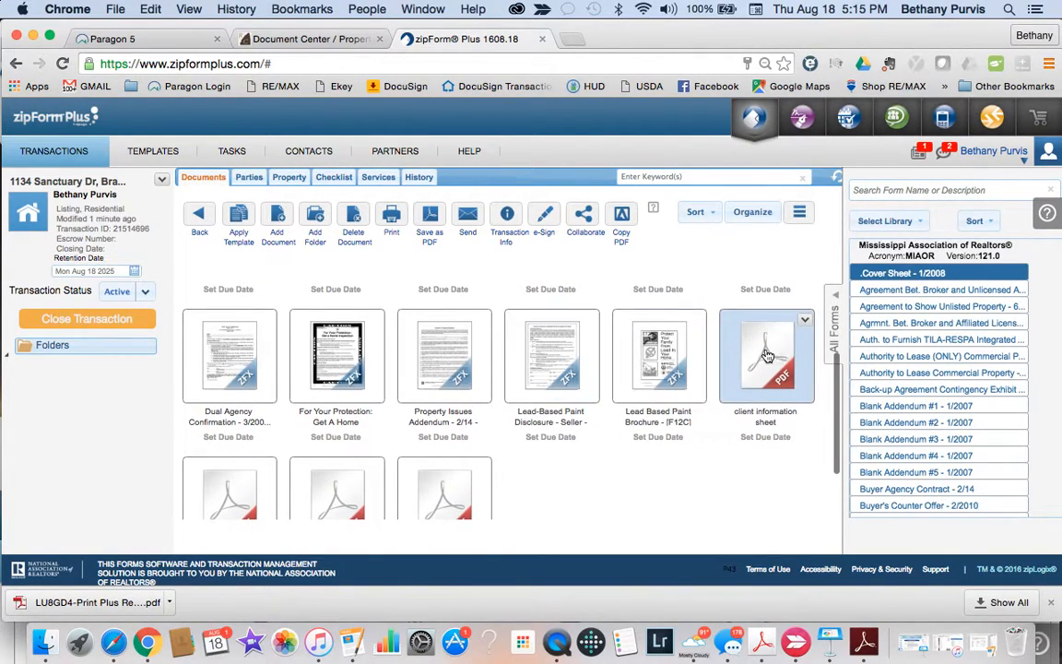
Step: Preview the client information sheet PDF and scroll through its blank fields
{"action": "left_click", "coordinate": [765, 356]}
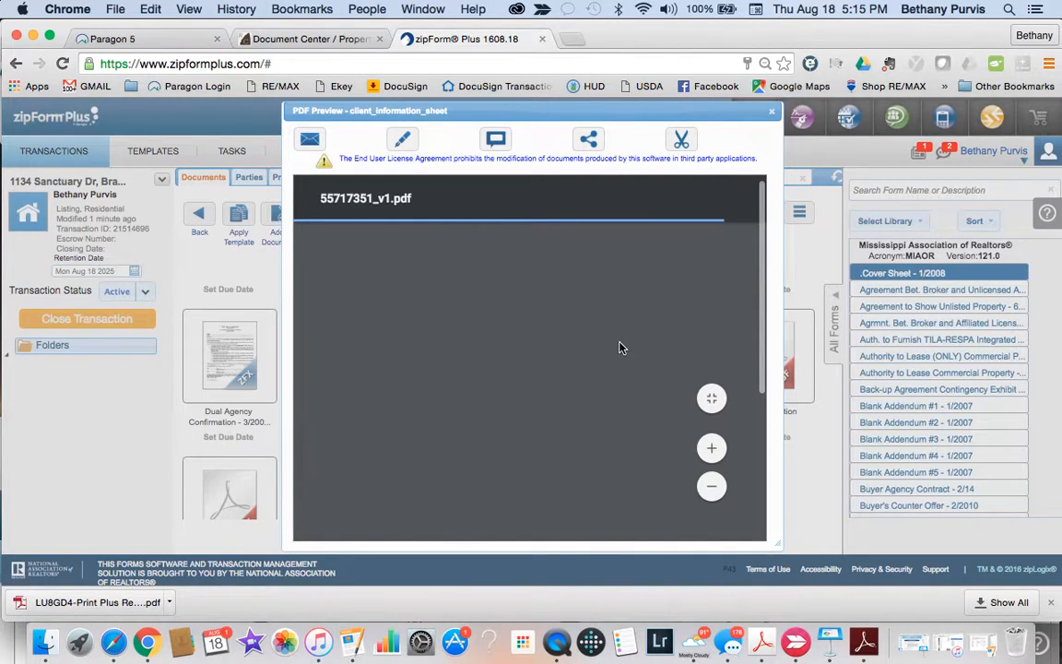
{"action": "scroll", "coordinate": [620, 346], "scroll_direction": "down", "scroll_amount": 5}
{"action": "scroll", "coordinate": [619, 346], "scroll_direction": "down", "scroll_amount": 10}
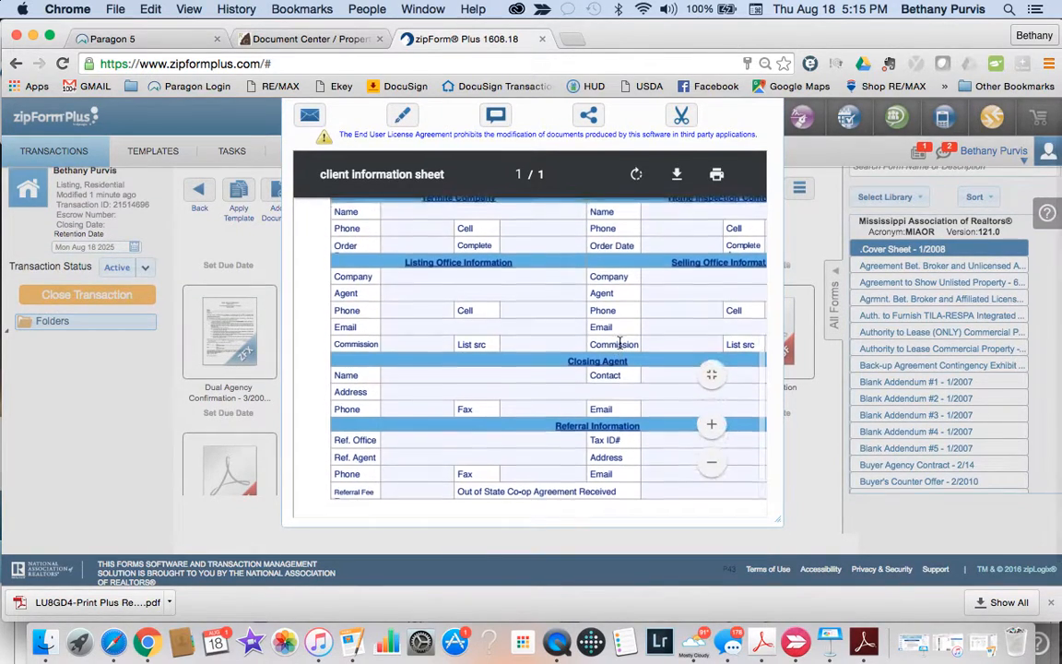
{"action": "scroll", "coordinate": [591, 346], "scroll_direction": "right", "scroll_amount": 5}
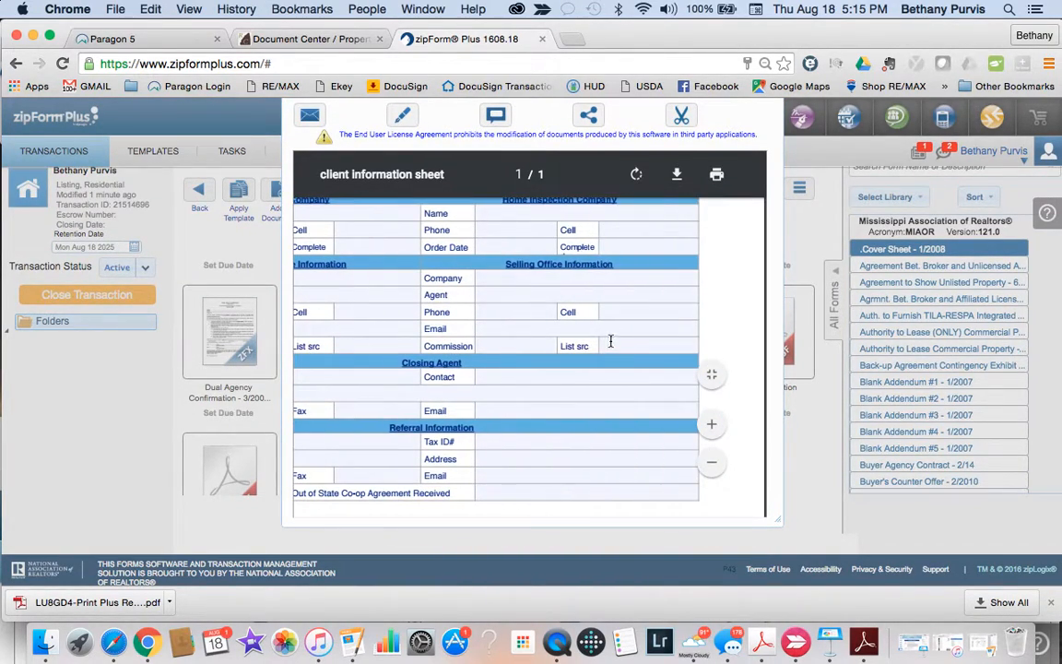
{"action": "scroll", "coordinate": [590, 367], "scroll_direction": "left", "scroll_amount": 5}
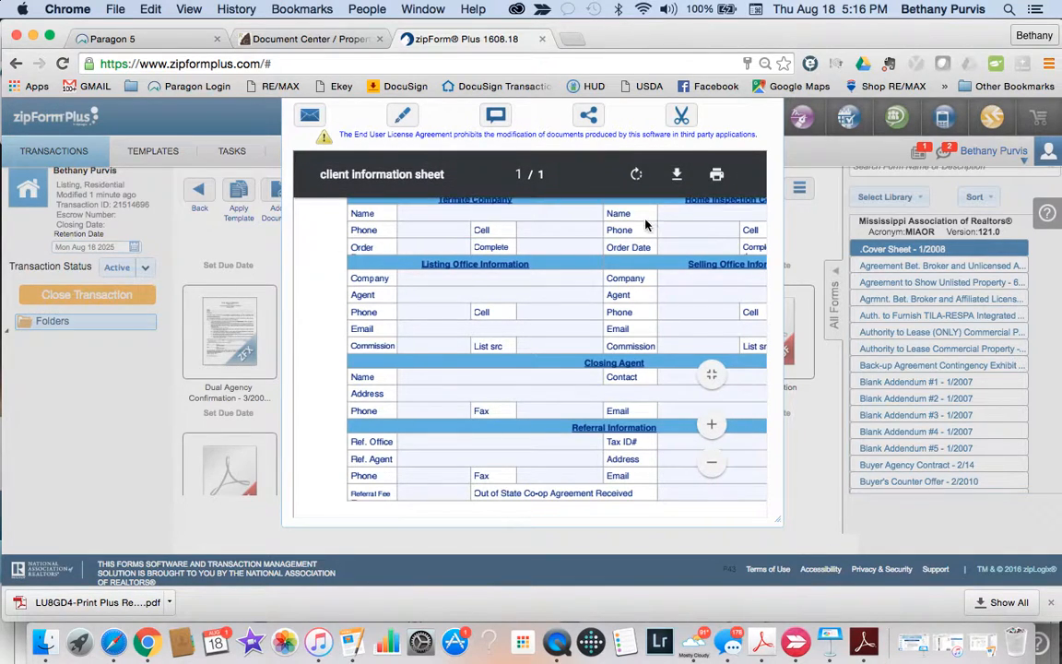
{"action": "scroll", "coordinate": [645, 224], "scroll_direction": "up", "scroll_amount": 5}
{"action": "scroll", "coordinate": [646, 224], "scroll_direction": "up", "scroll_amount": 4}
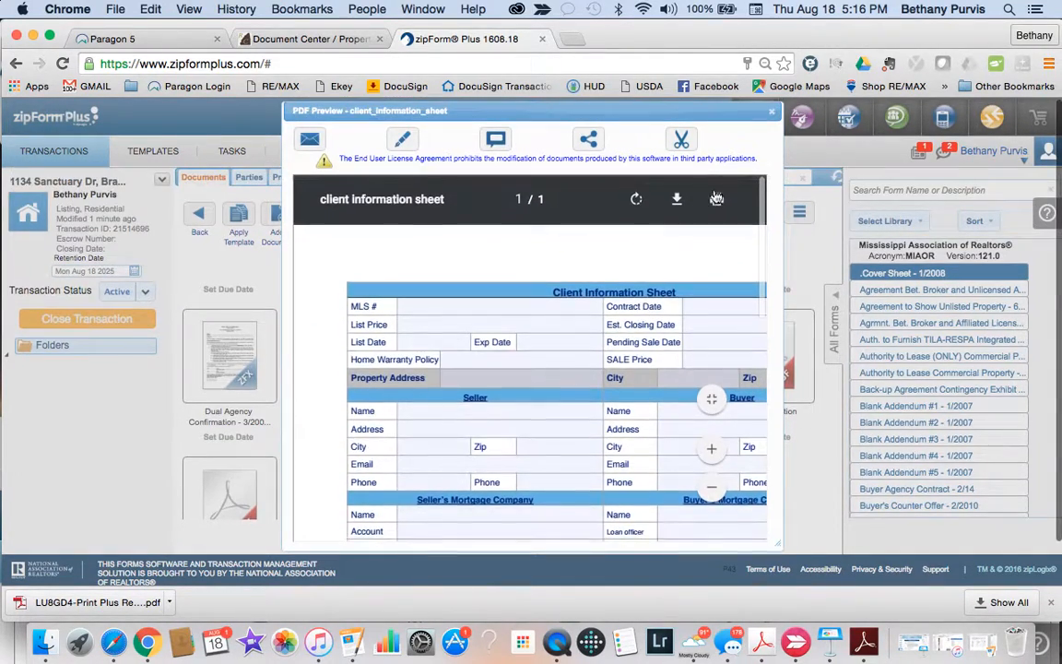
Step: Close the client information sheet preview and show QuickTime's Stop Screen Recording option
{"action": "left_click", "coordinate": [771, 111]}
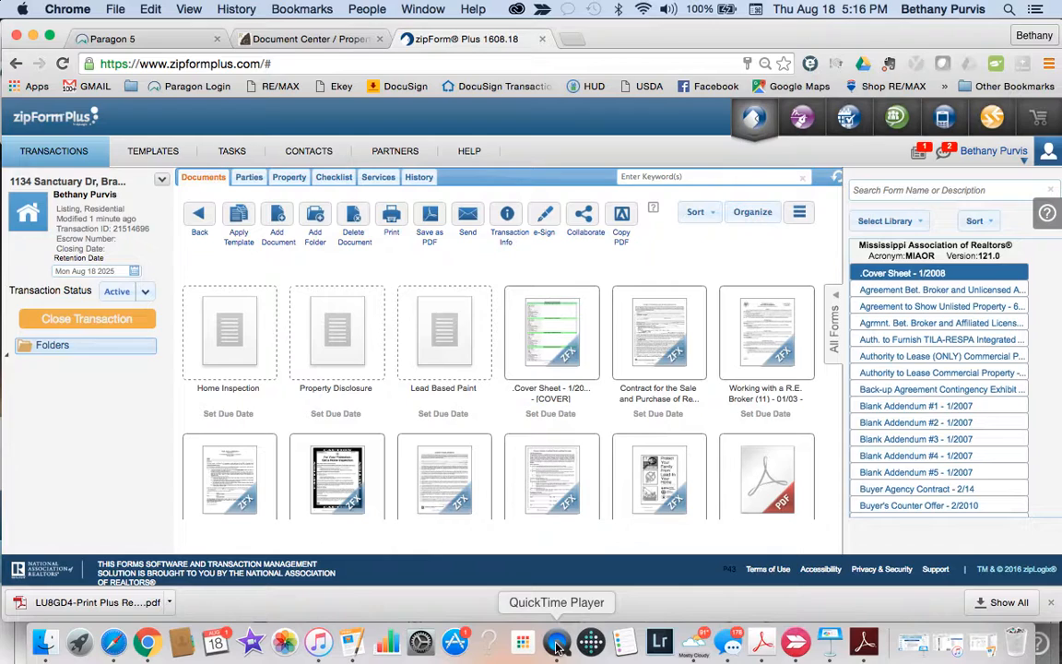
{"action": "right_click", "coordinate": [557, 646]}
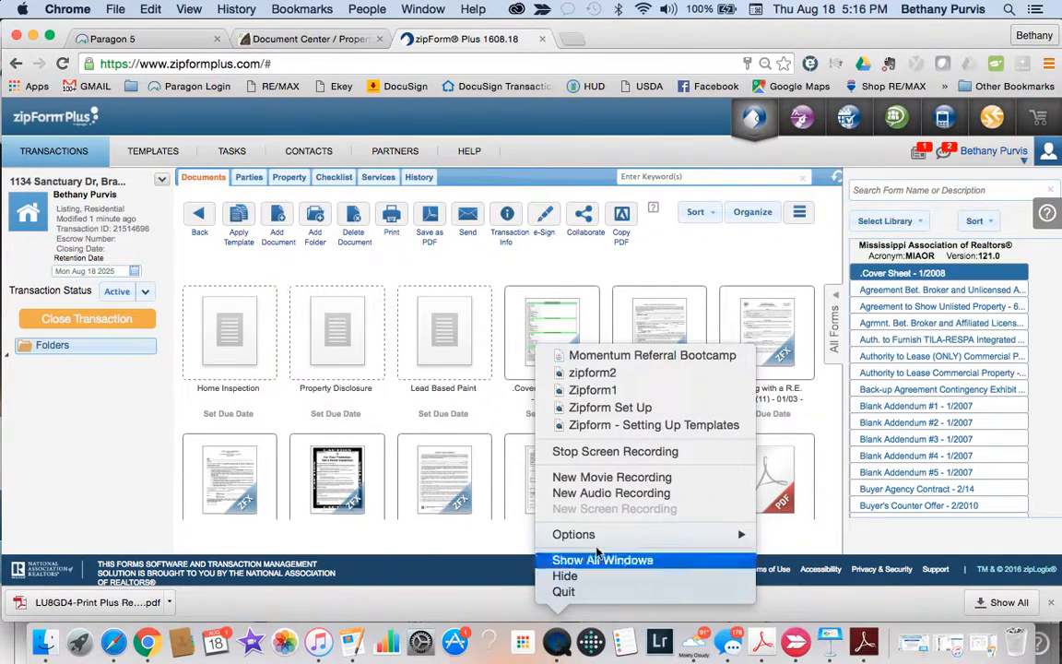